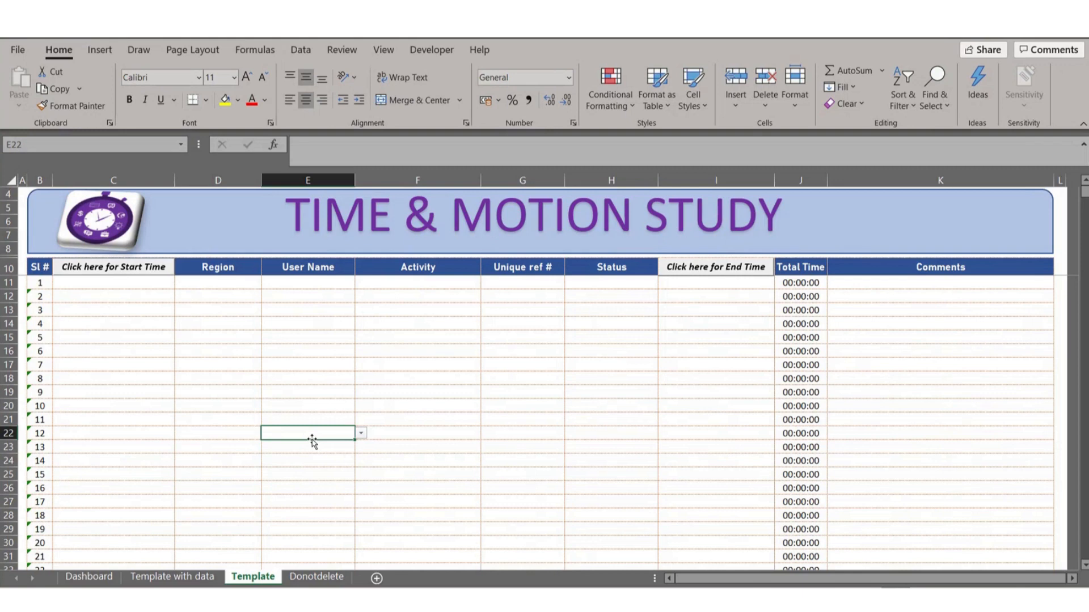
Examine the lookup lists on the Donotdelete sheet and the filled-in records on the Template with data sheet.
left_click(332, 578)
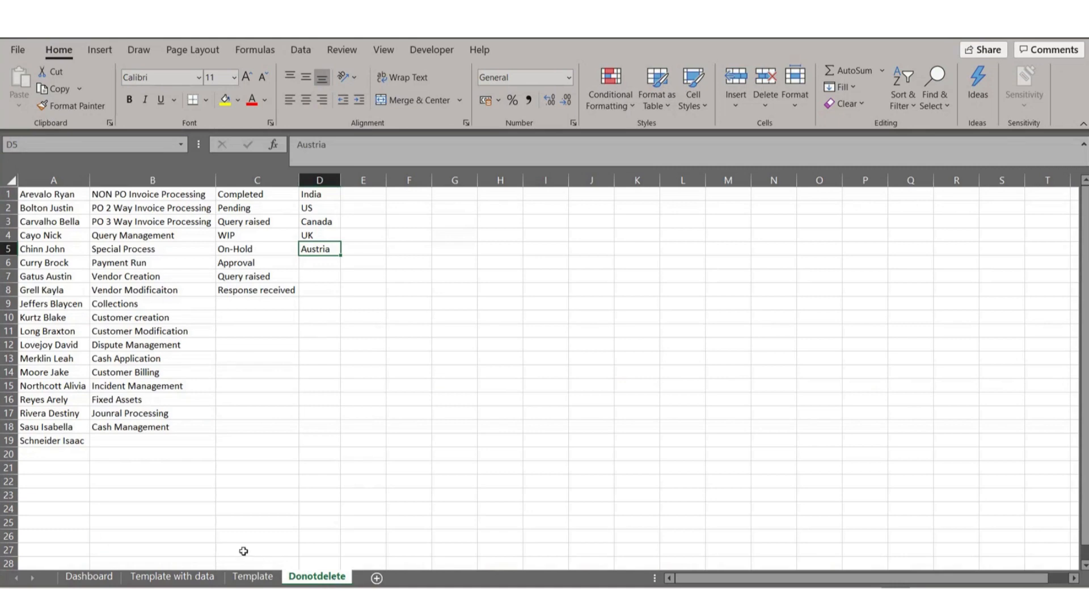
left_click(198, 579)
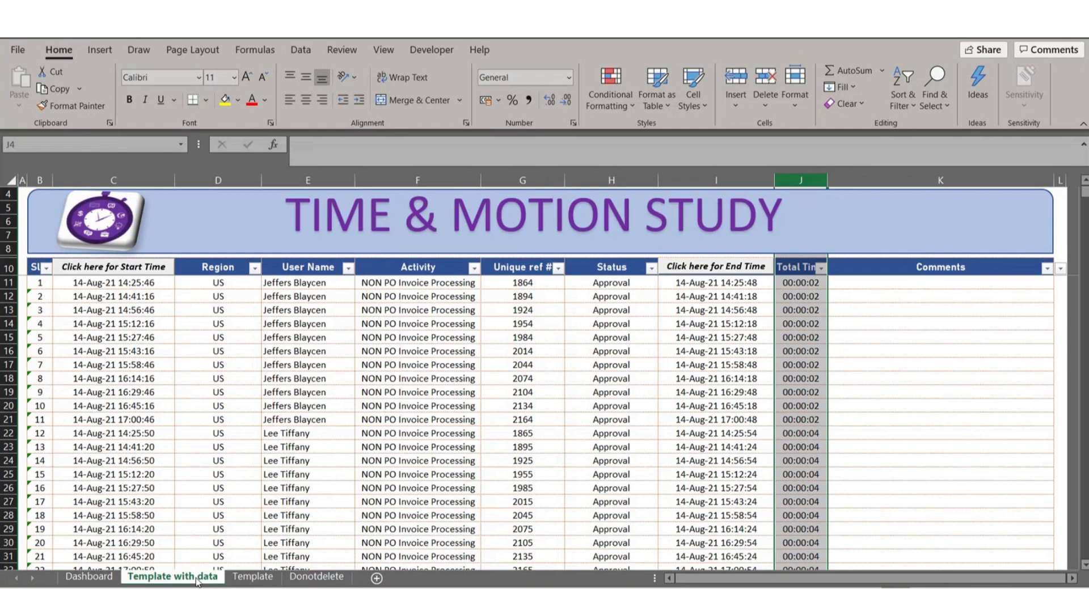
left_click(134, 478)
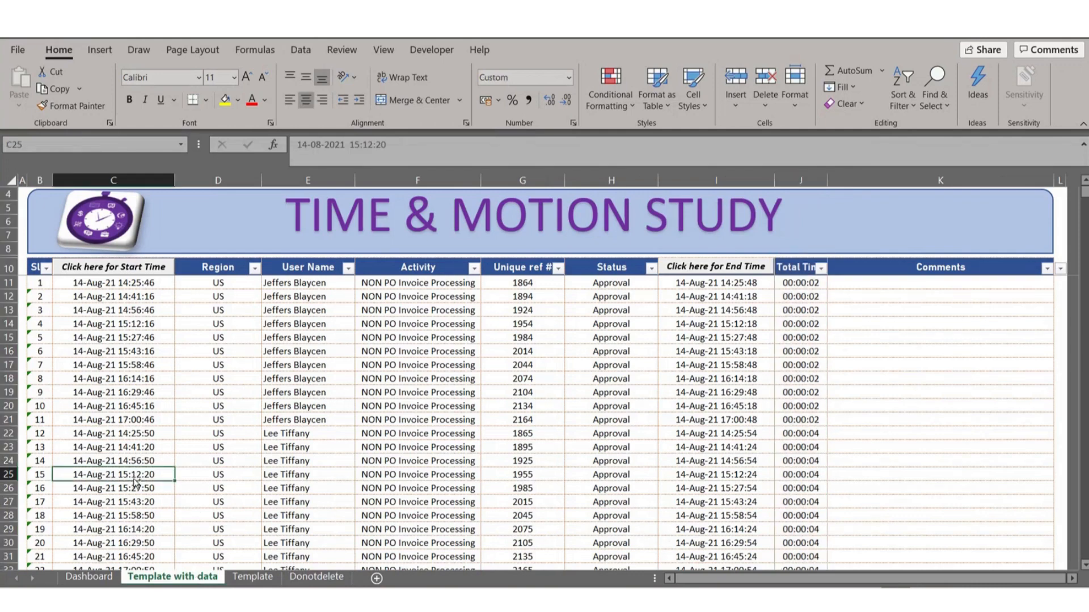
key("ctrl+Up")
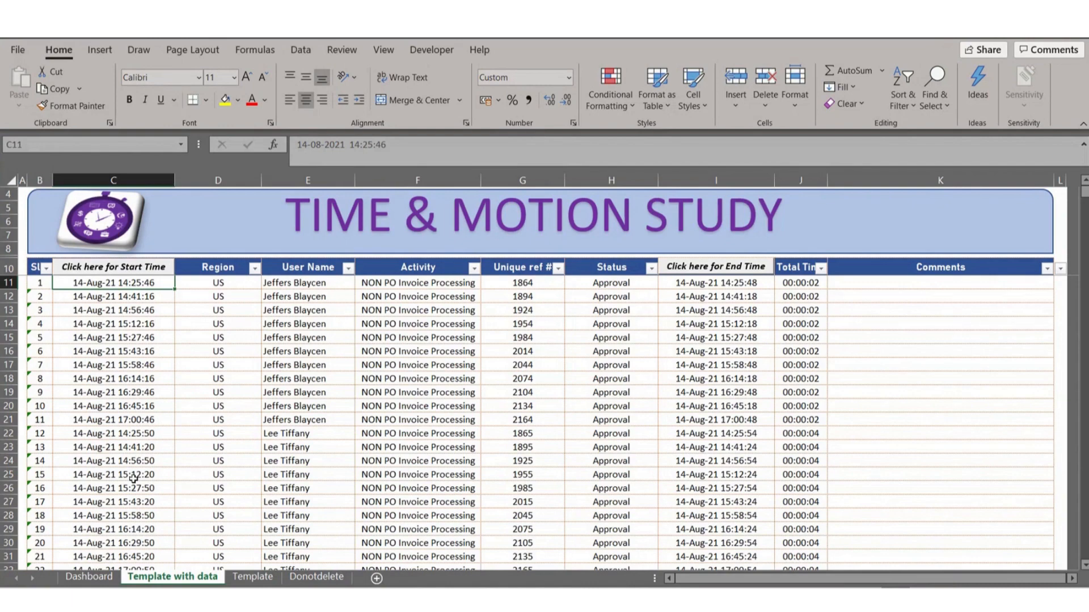
Examine the Average Time and Productivity tables on the Dashboard sheet.
left_click(94, 582)
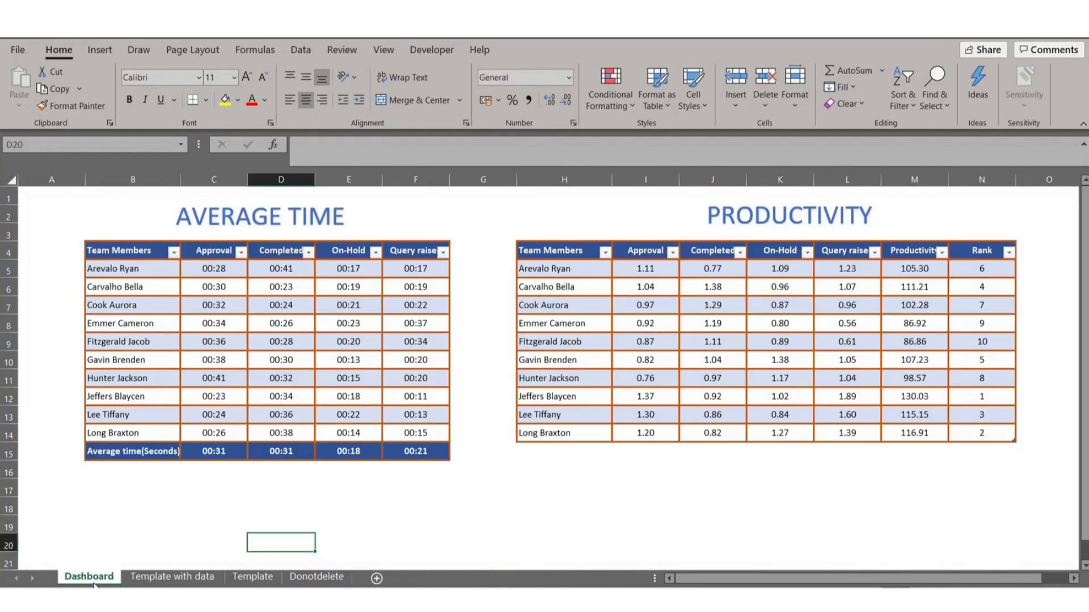
left_click(119, 542)
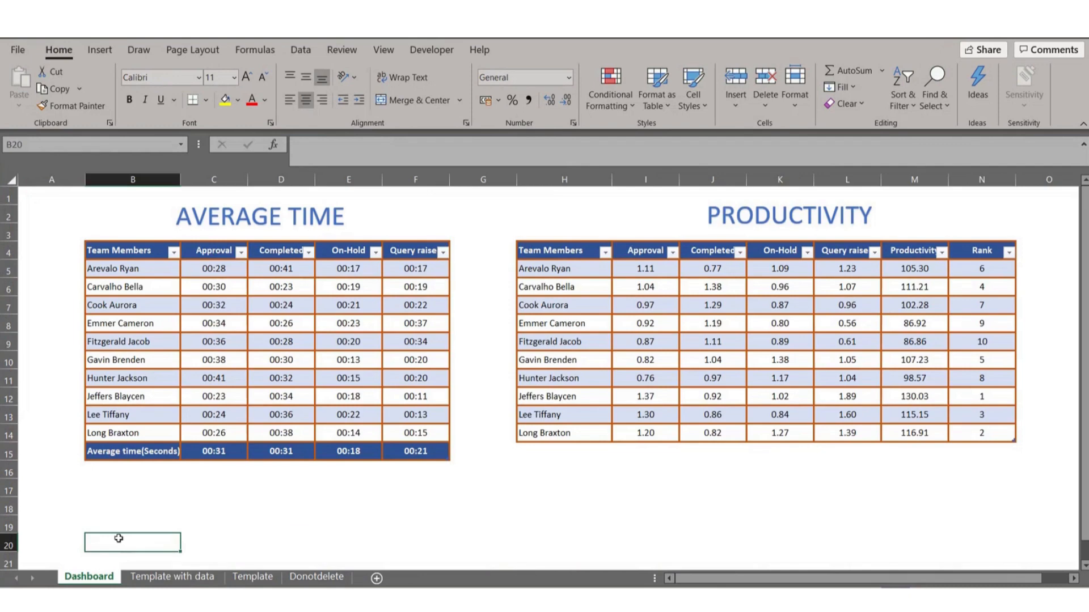
left_click(249, 221)
left_click(372, 502)
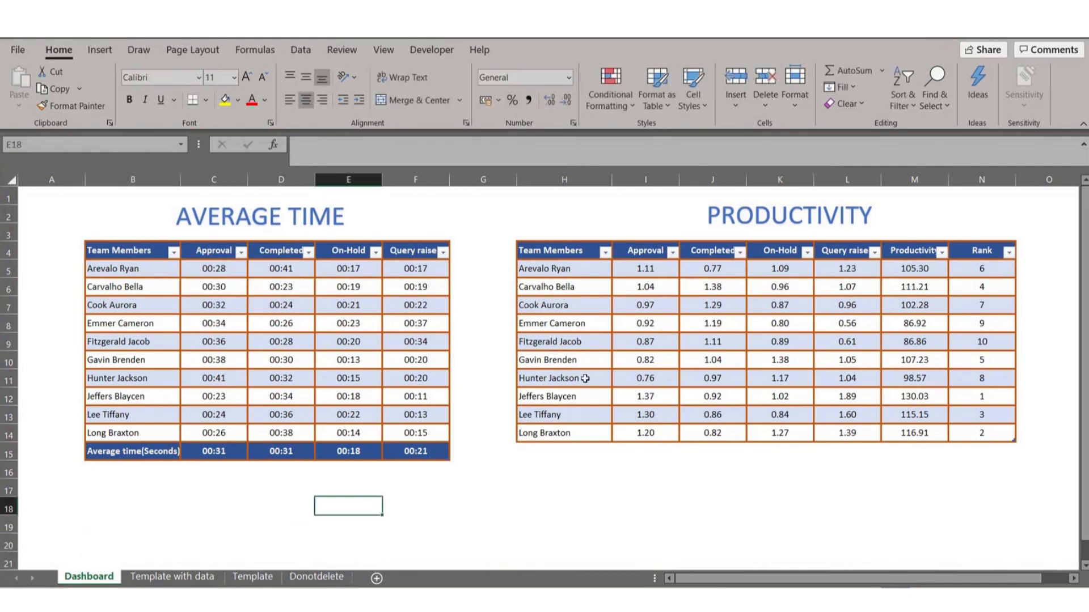
left_click(734, 218)
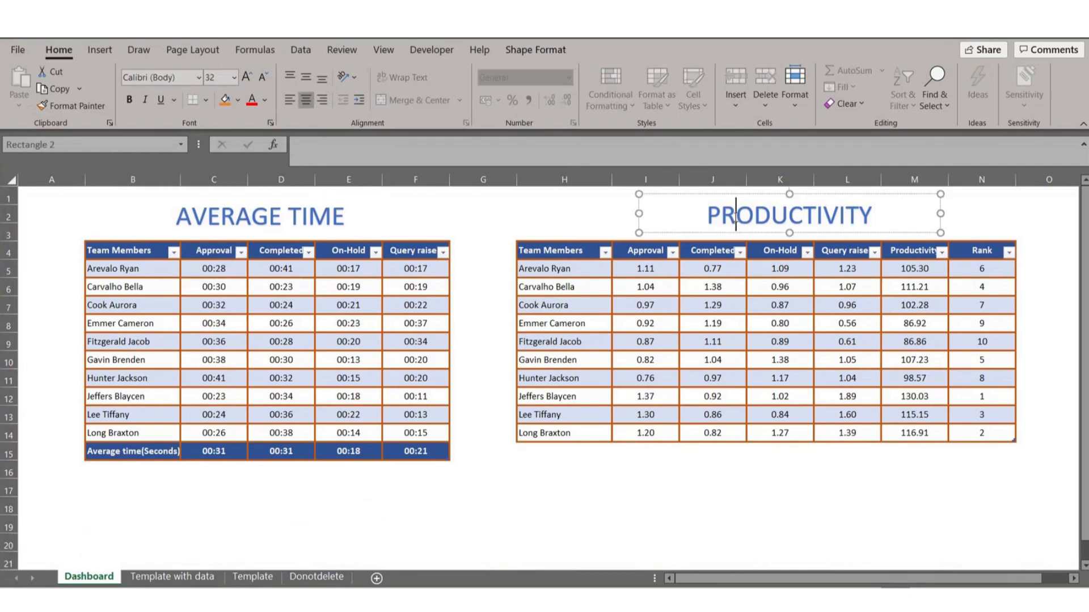
left_click(652, 492)
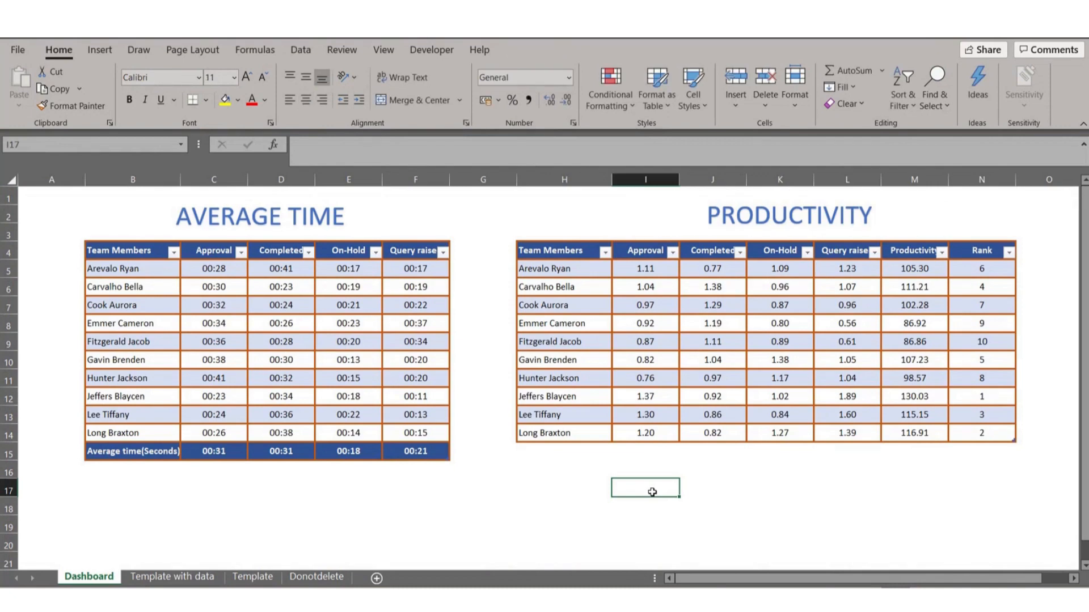
Copy the last numbered row of the Template sheet's table, B5010:K5010.
left_click(252, 577)
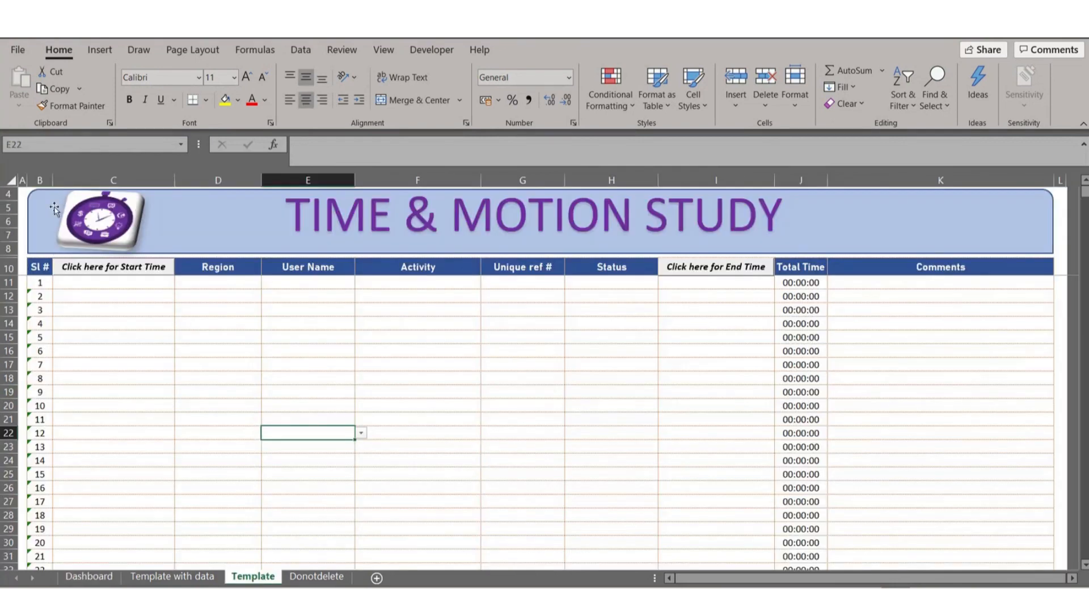
left_click(42, 178)
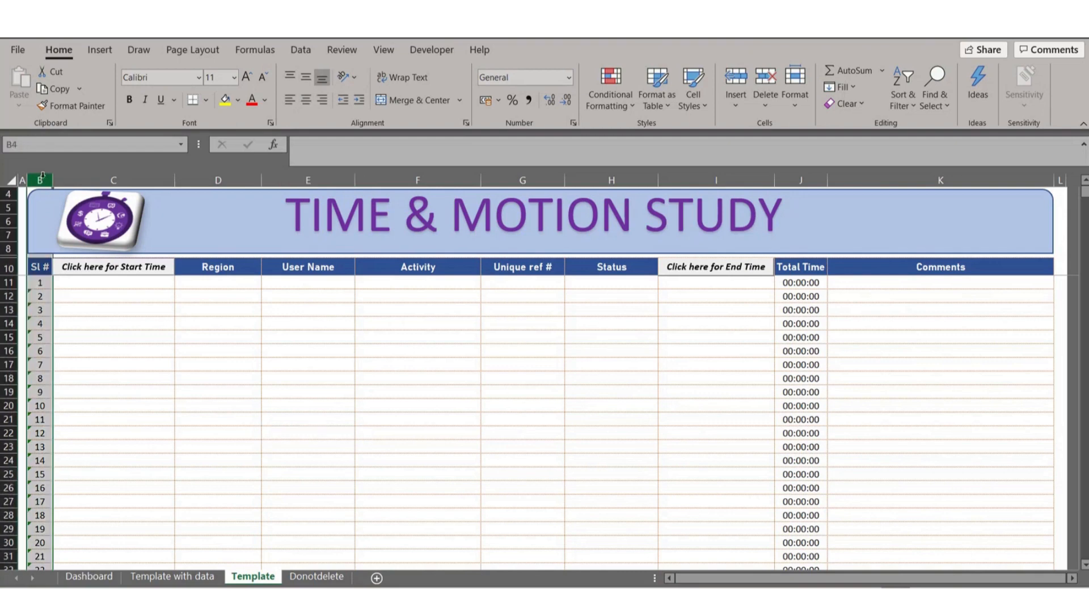
left_click(39, 310)
key("ctrl+Down")
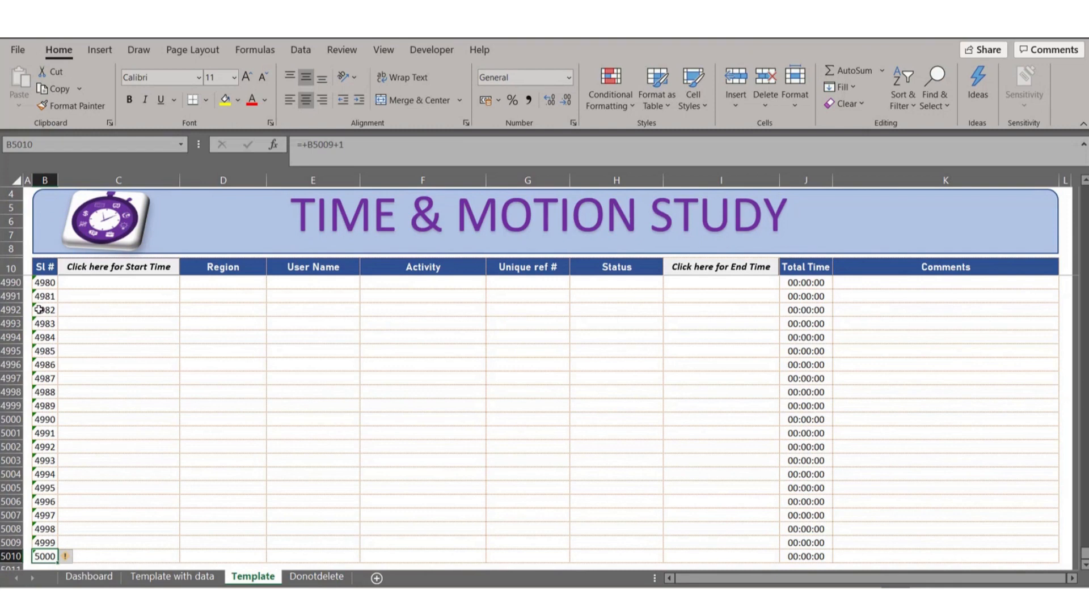
key("ctrl+shift+Right")
key("shift+Right")
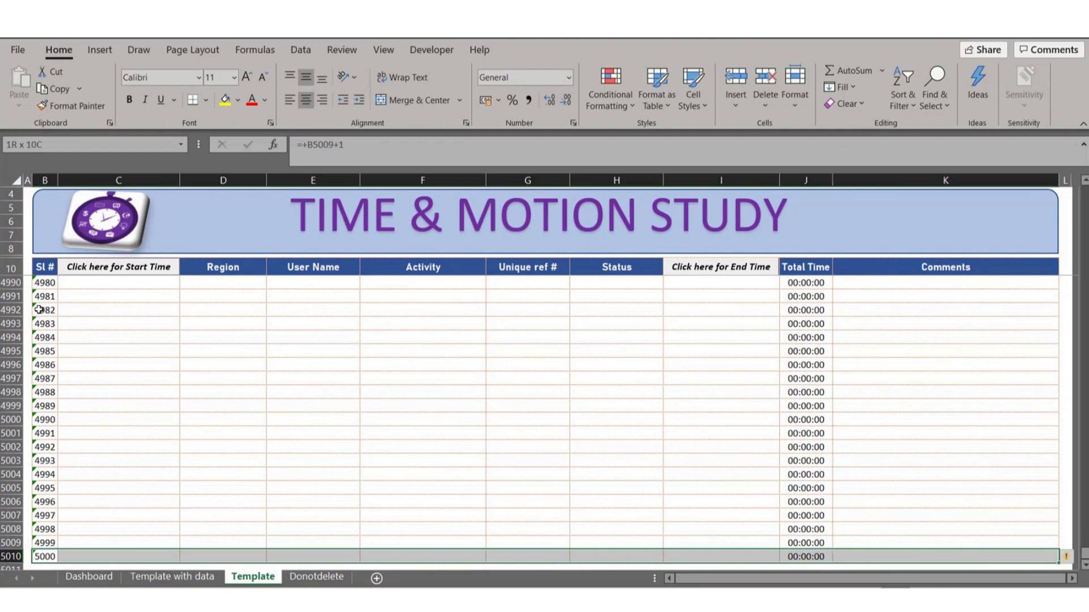
key("ctrl+c")
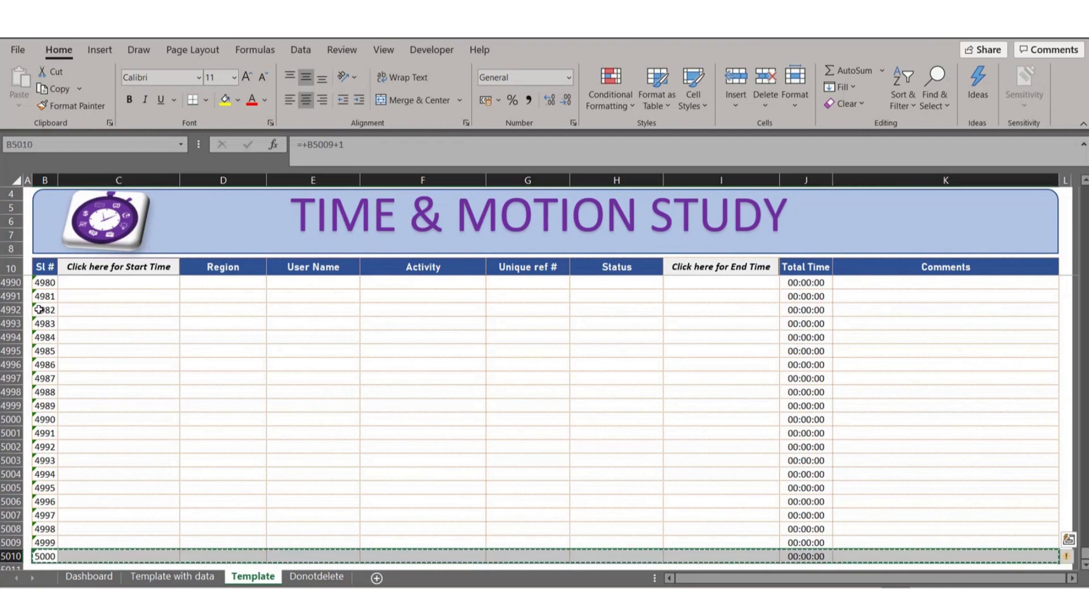
Extend the Template table by pasting the copied row into B5011:K5074.
key("Down")
key("shift+Right")
key("shift+Right")
key("shift+Right")
key("shift+Right")
key("shift+Right")
key("shift+Right")
key("shift+Right")
key("shift+Right")
key("shift+Right")
key("shift+Right")
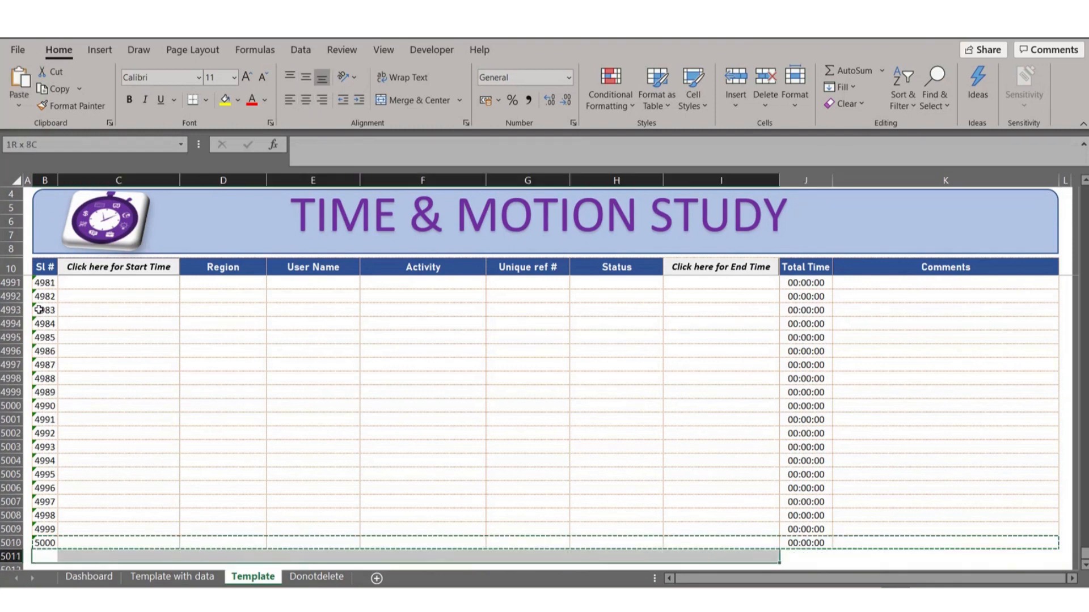
key("shift+Left")
key("ctrl+shift+End")
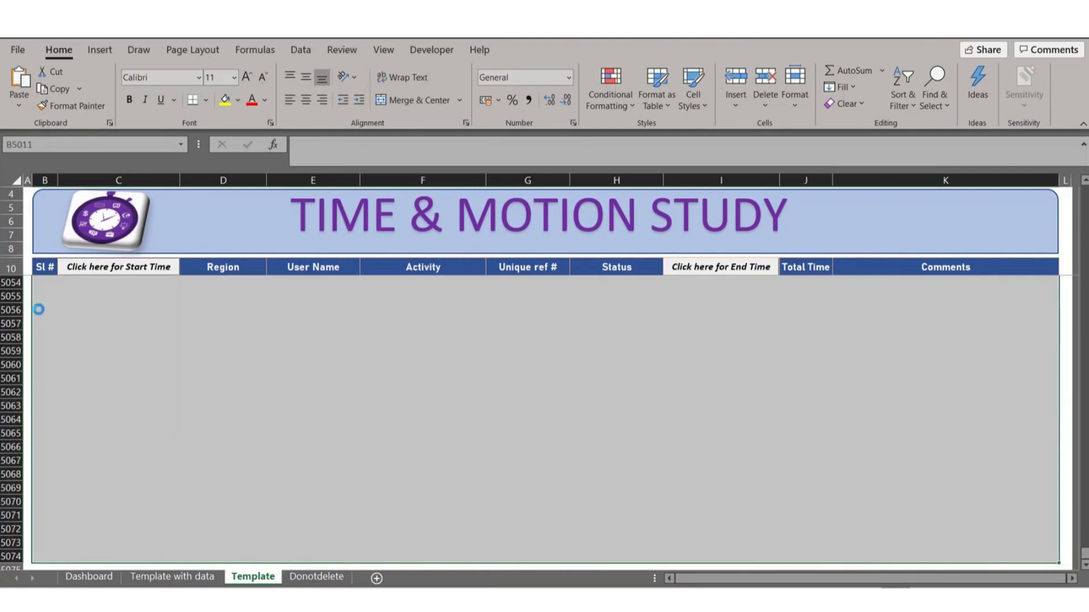
key("Return")
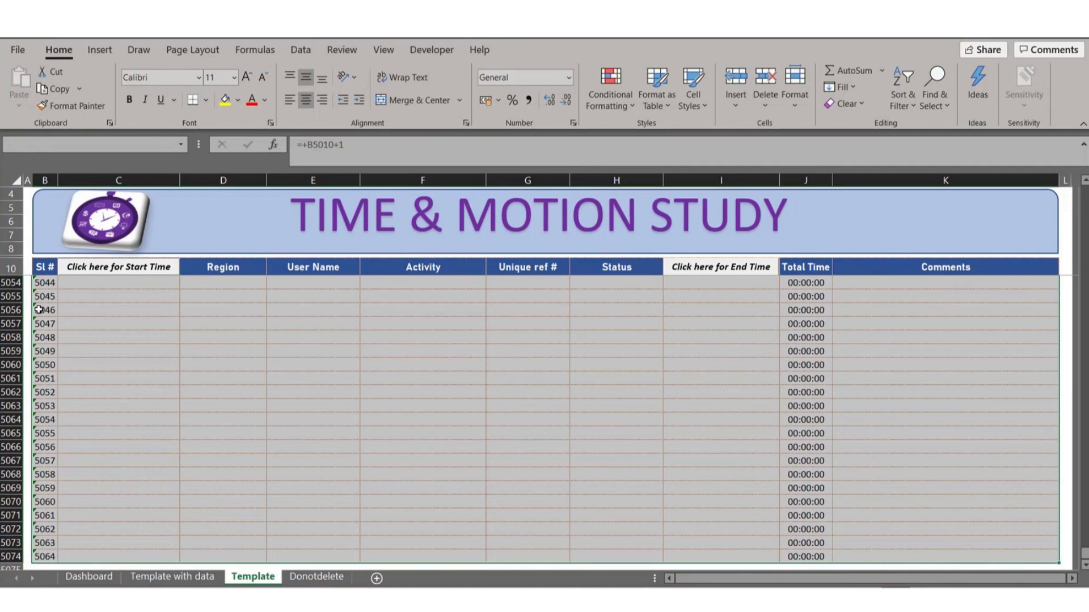
Undo the added table rows and clear the start time in C11.
key("ctrl+z")
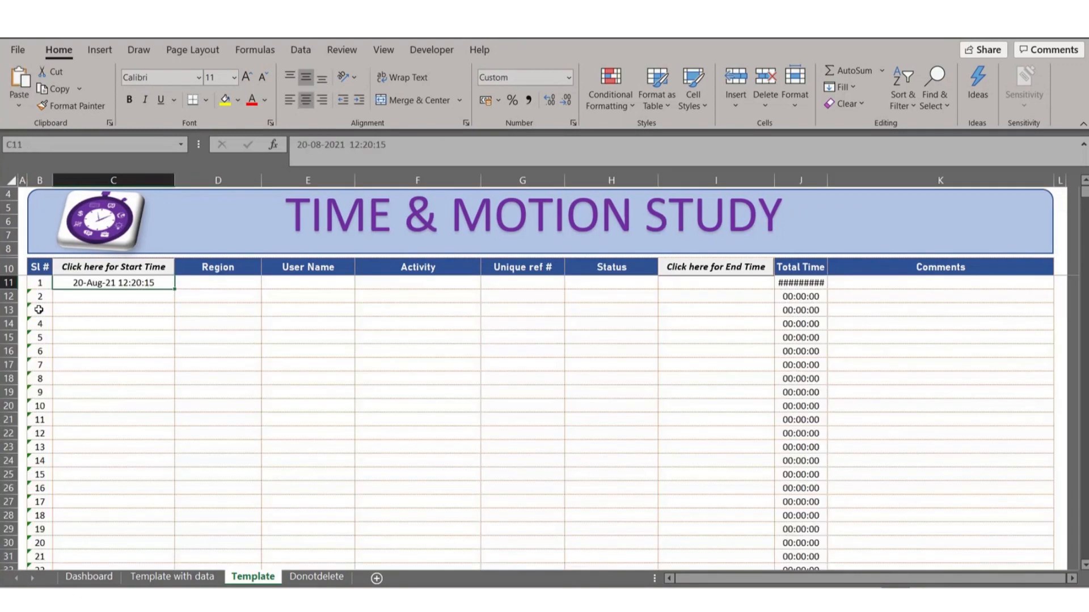
key("Delete")
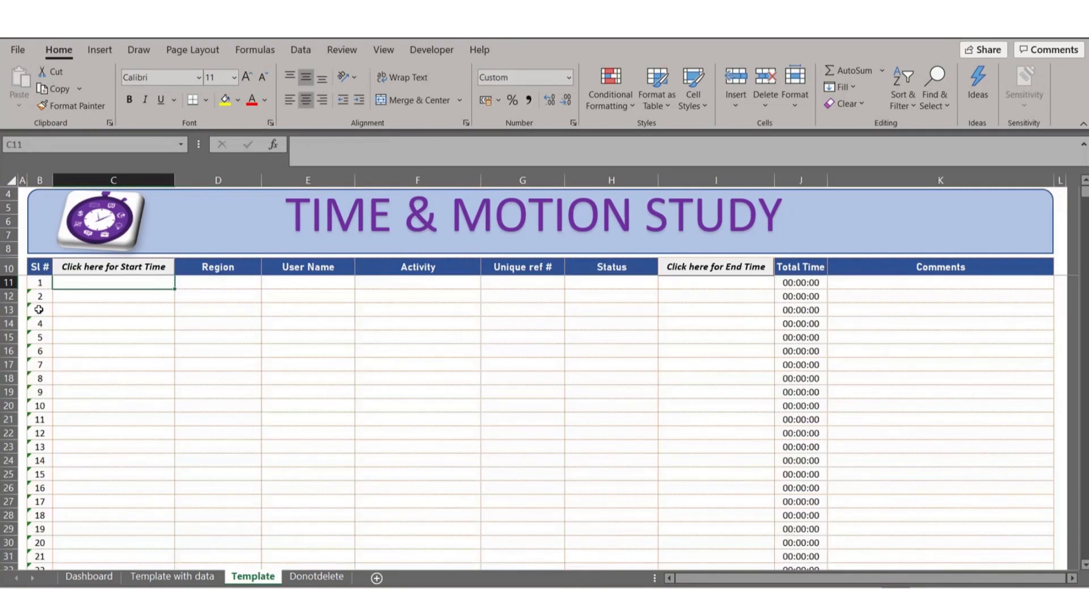
Stamp the current start time for the first entry in C11 of the Template sheet.
left_click(116, 179)
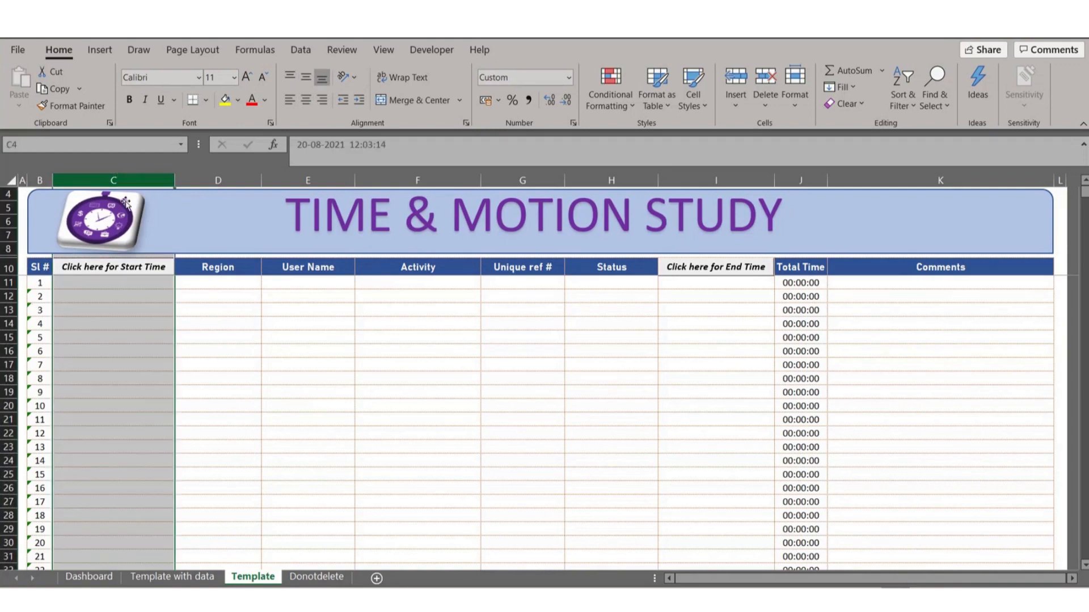
left_click(131, 284)
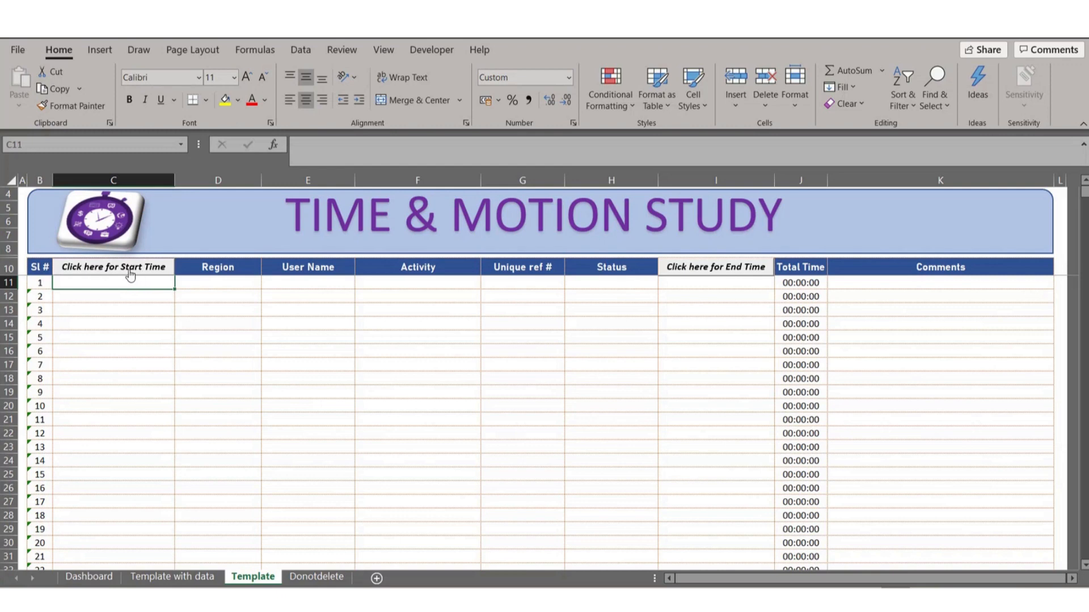
left_click(129, 275)
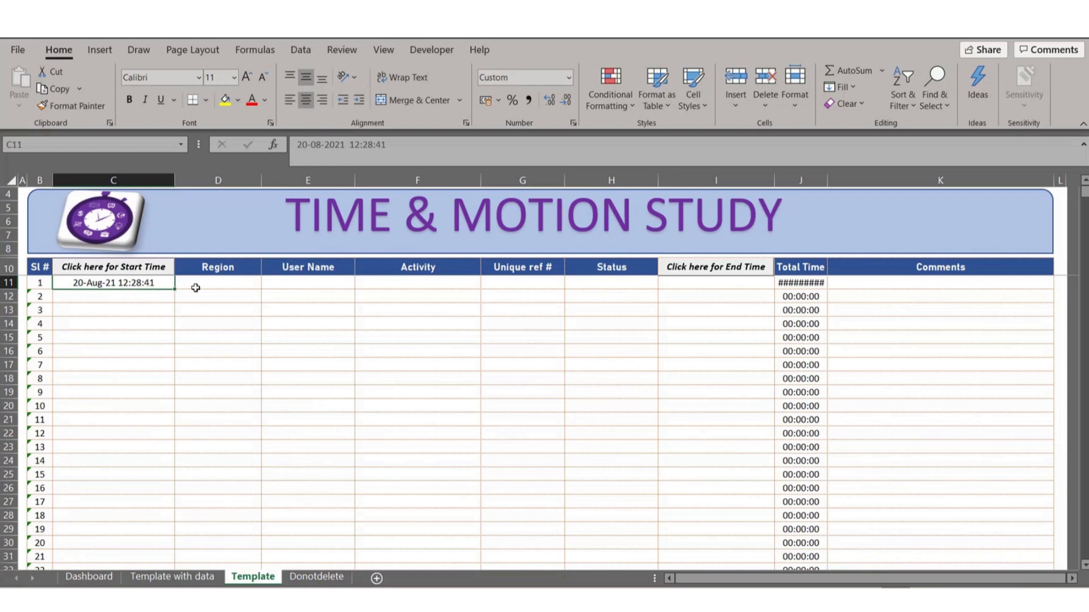
Review the Region choices available for the first entry in D11, without choosing one.
left_click(211, 279)
left_click(267, 282)
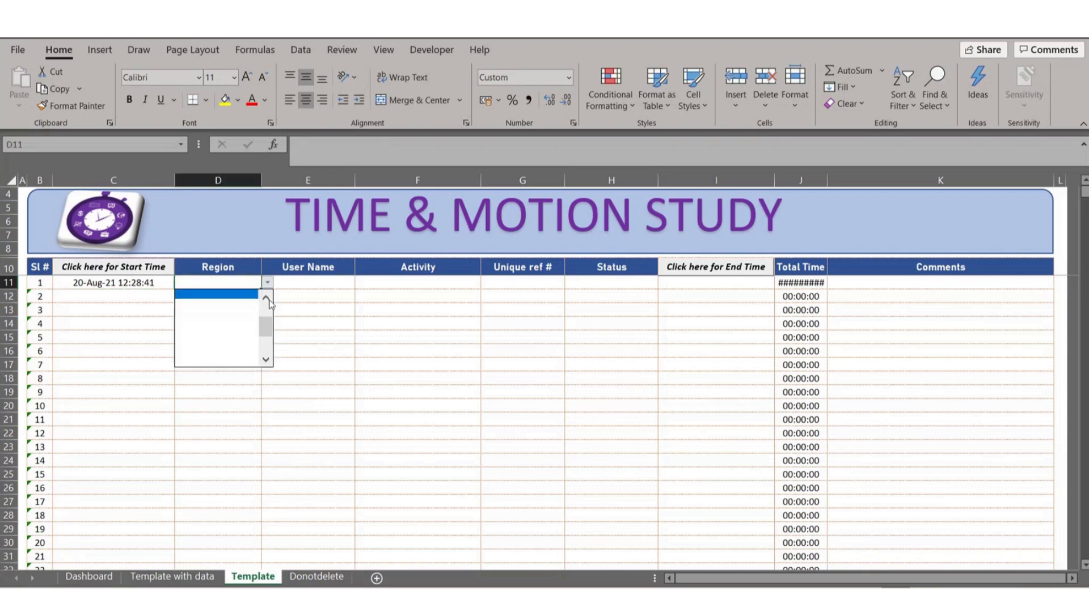
left_click(270, 309)
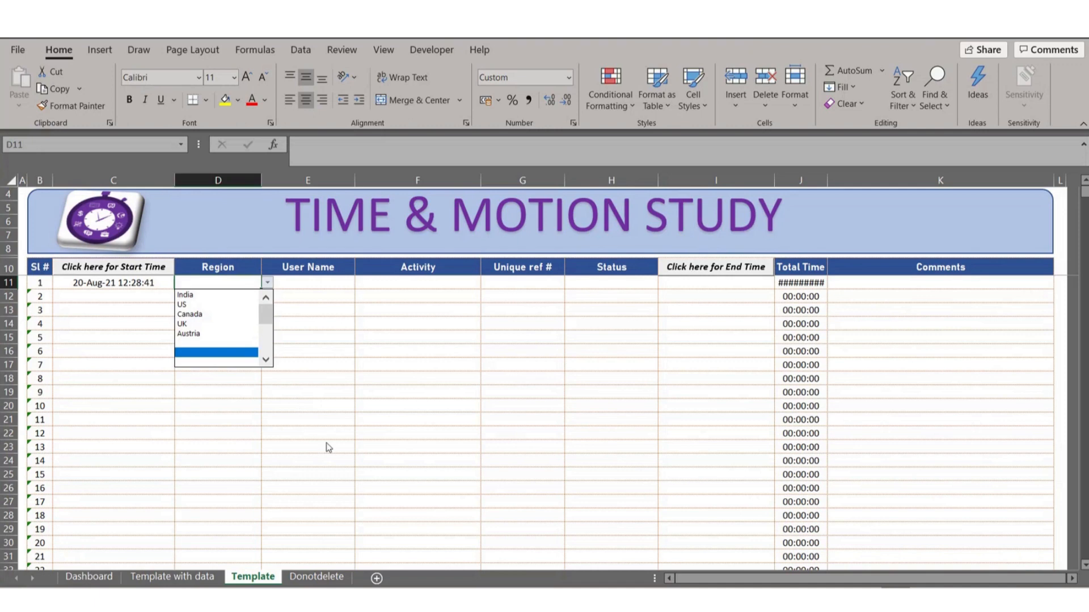
key("Escape")
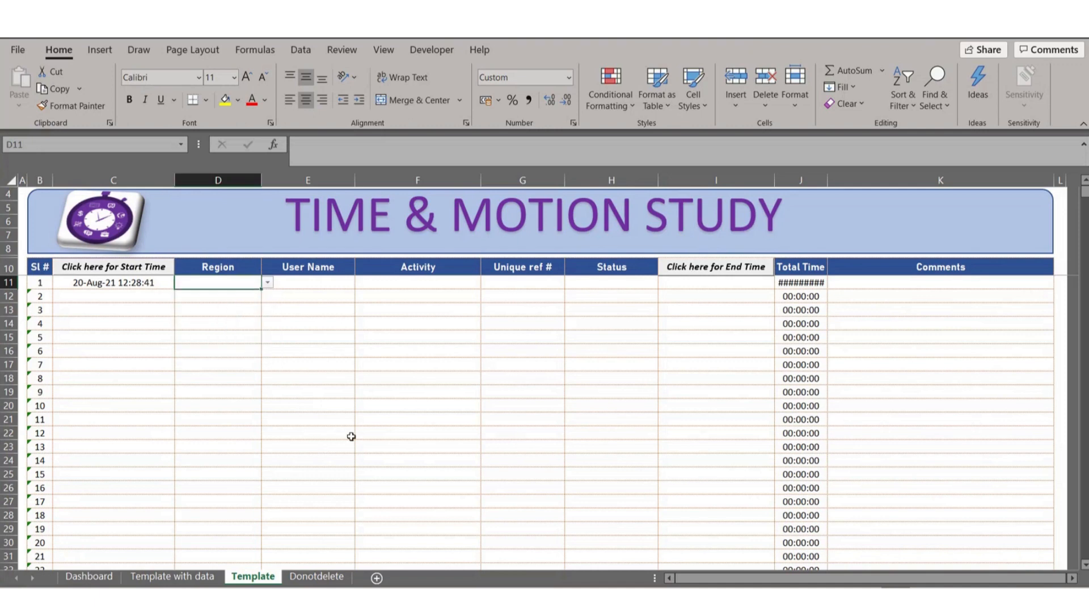
Replace the region Austria in D5 of the Donotdelete sheet with New Zealand.
left_click(317, 578)
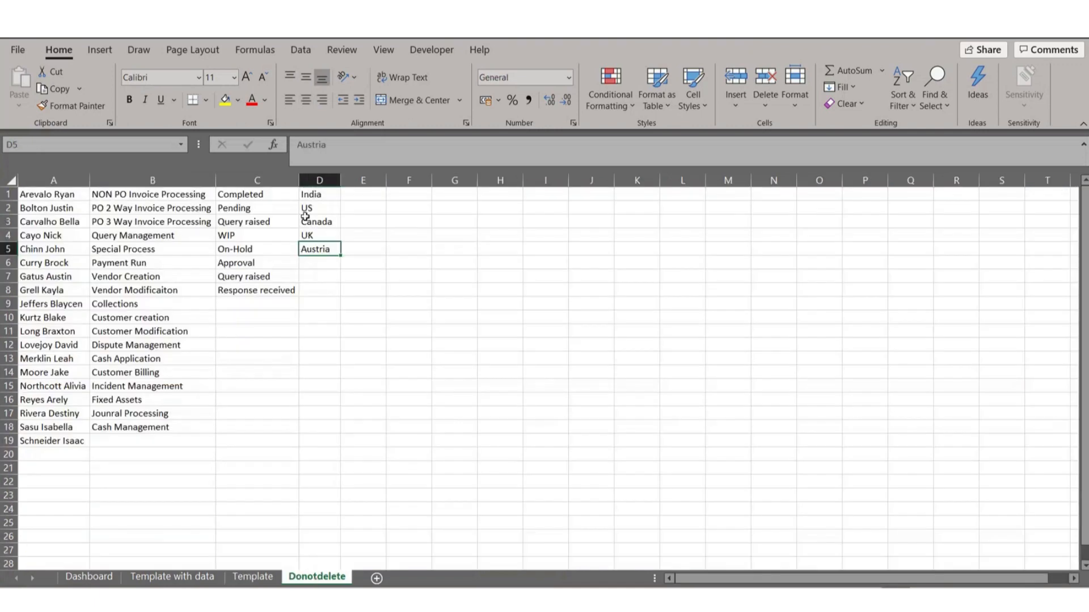
left_click_drag(312, 208, 323, 251)
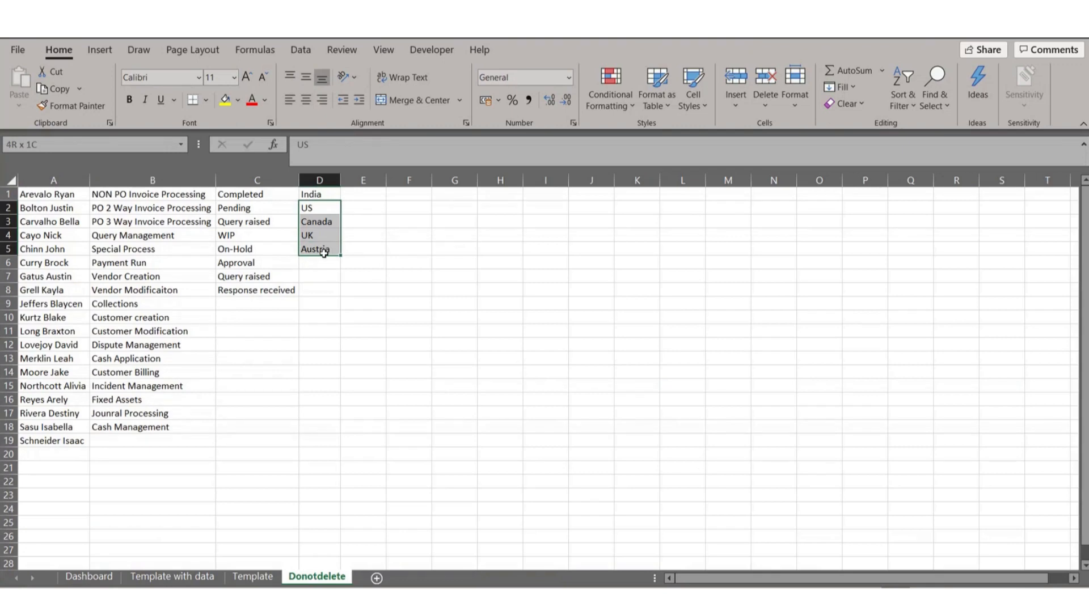
left_click(324, 252)
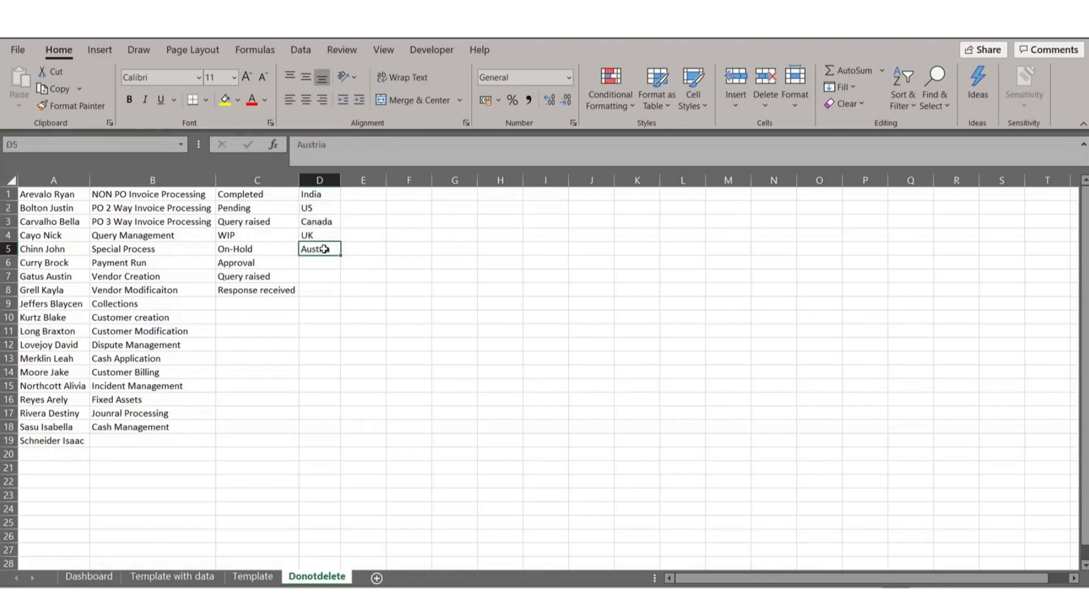
type("Ne")
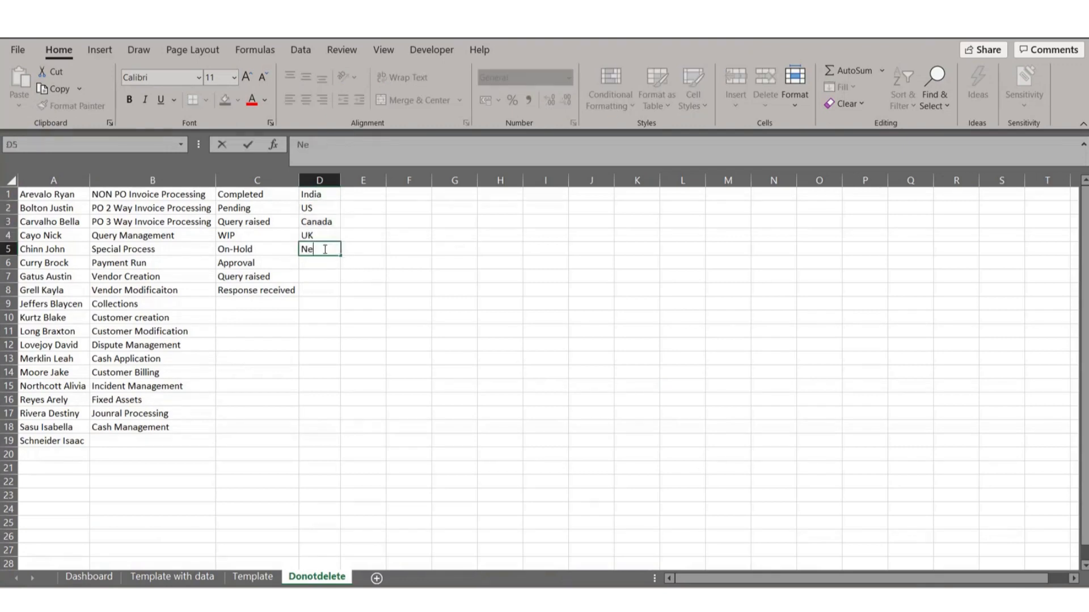
type("w Zealand")
key("Return")
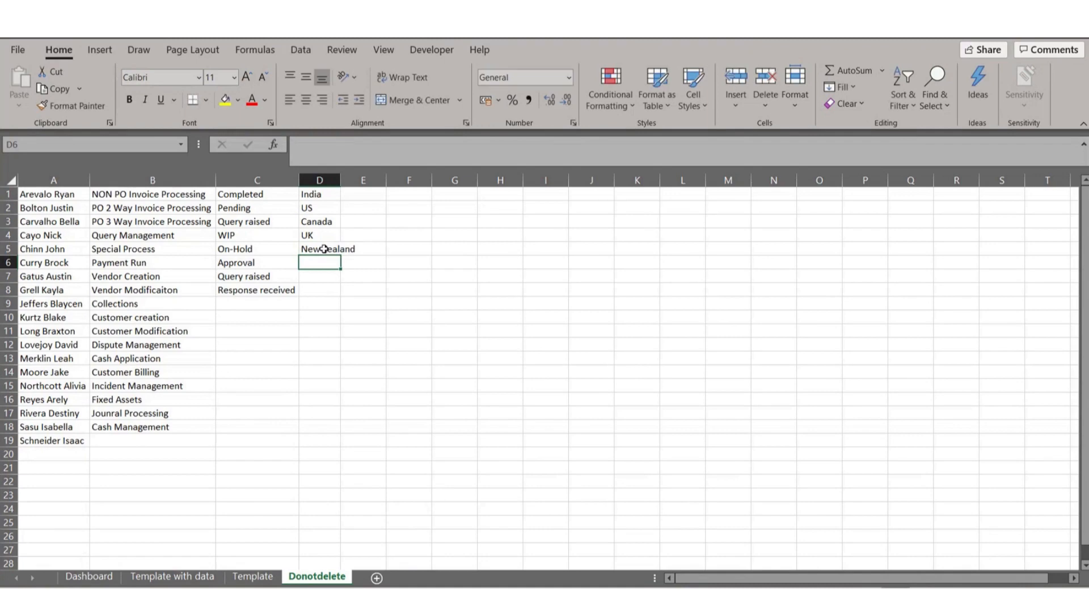
Check the updated Region choices for the first entry in D11 of the Template sheet, without choosing one.
left_click(253, 577)
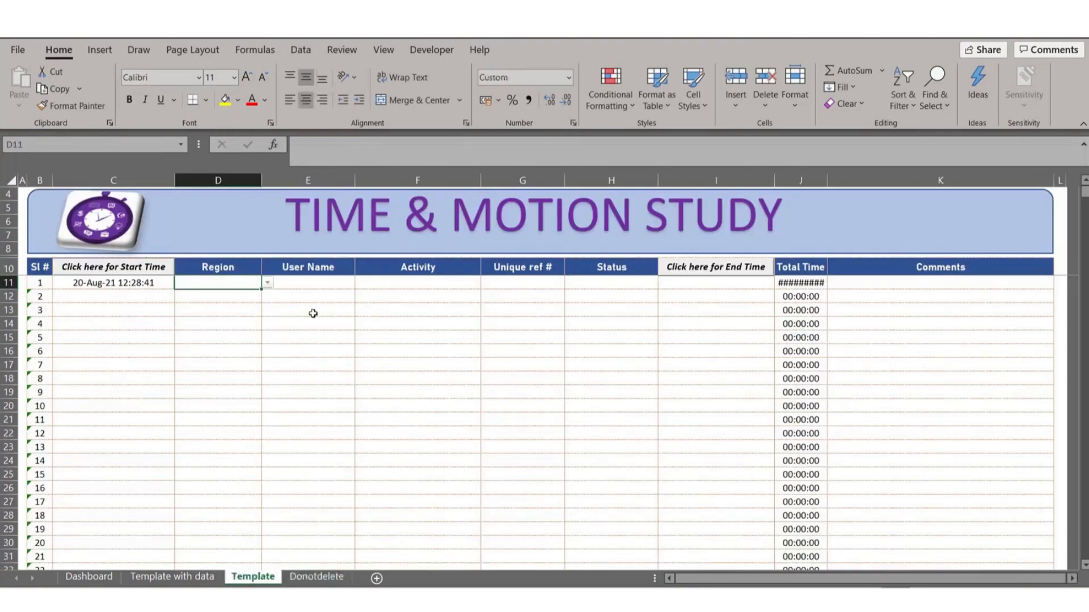
left_click(267, 283)
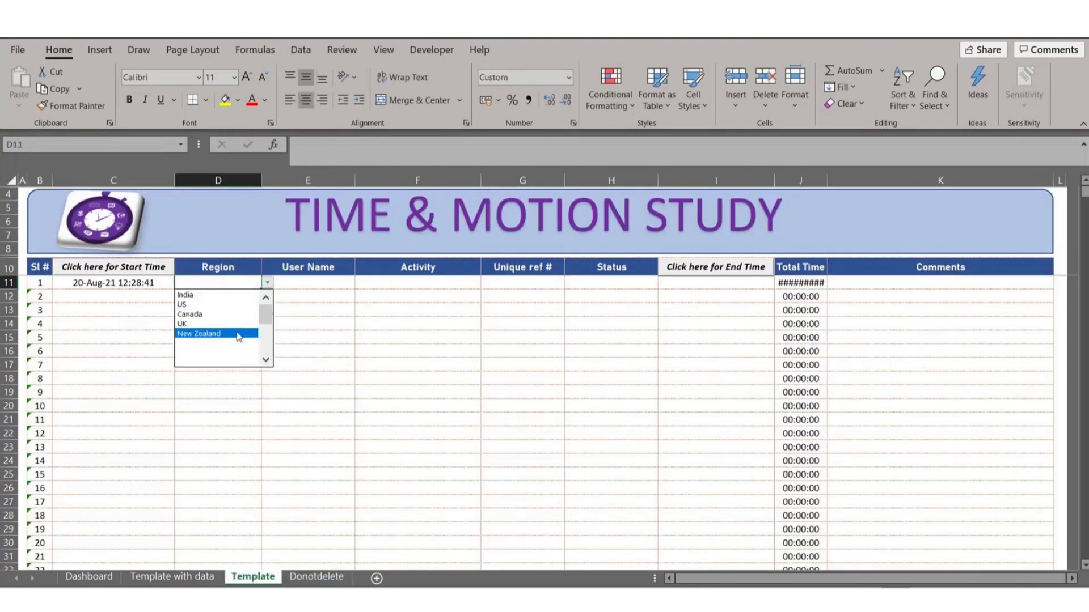
left_click(327, 354)
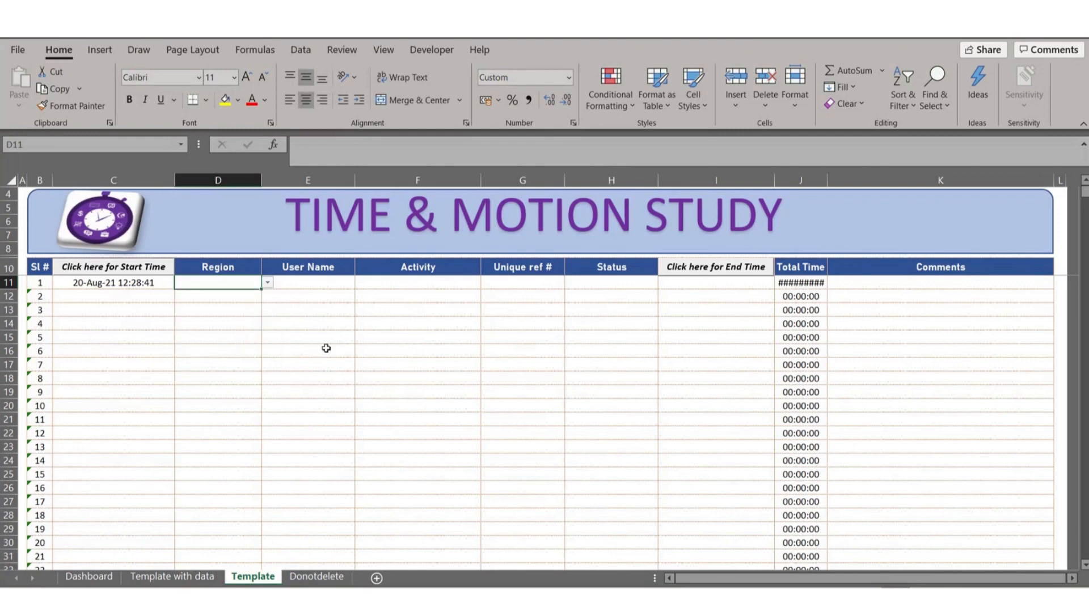
left_click(267, 283)
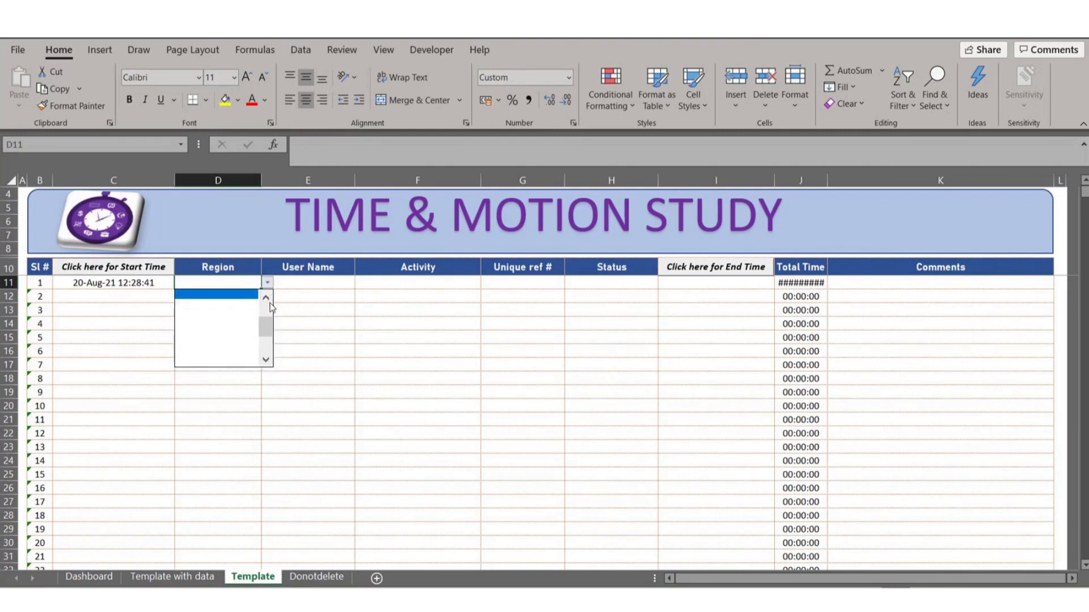
left_click(270, 307)
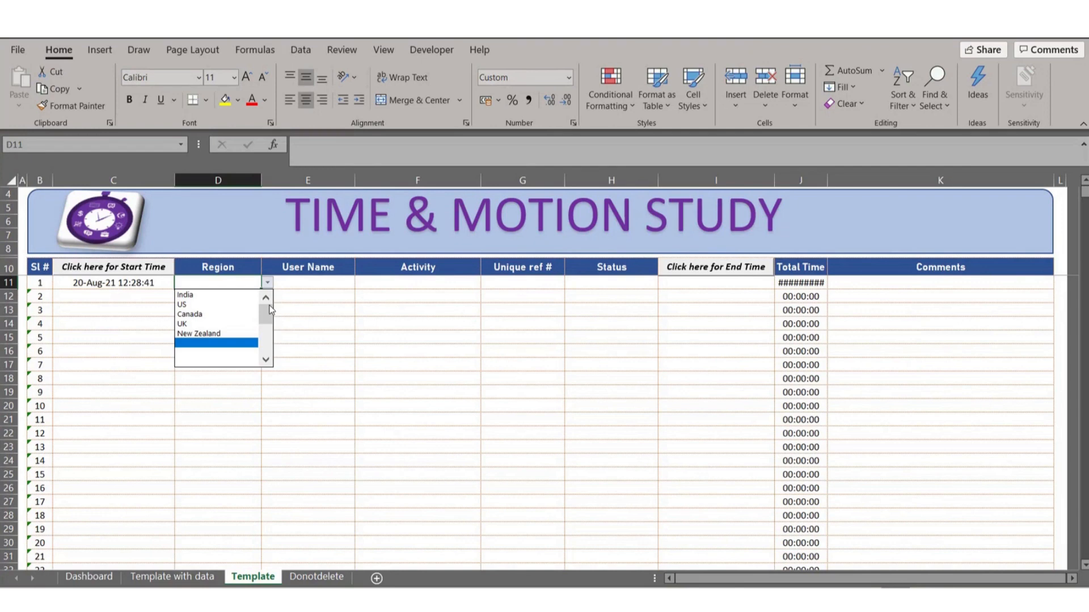
left_click(291, 308)
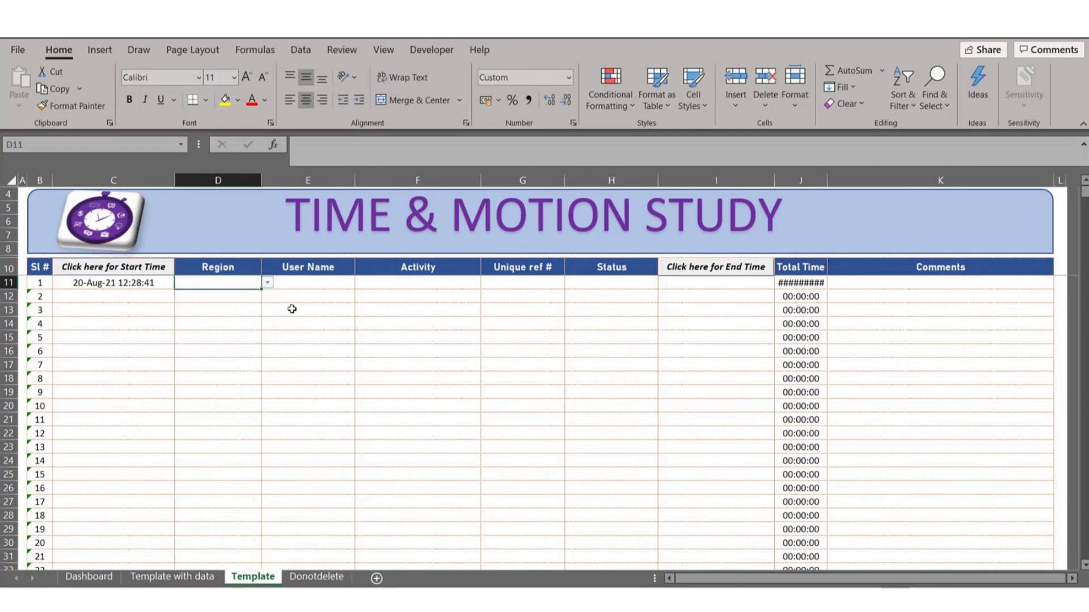
Review the User Name choices for the first entry in E11, without choosing one.
left_click(305, 284)
left_click(361, 283)
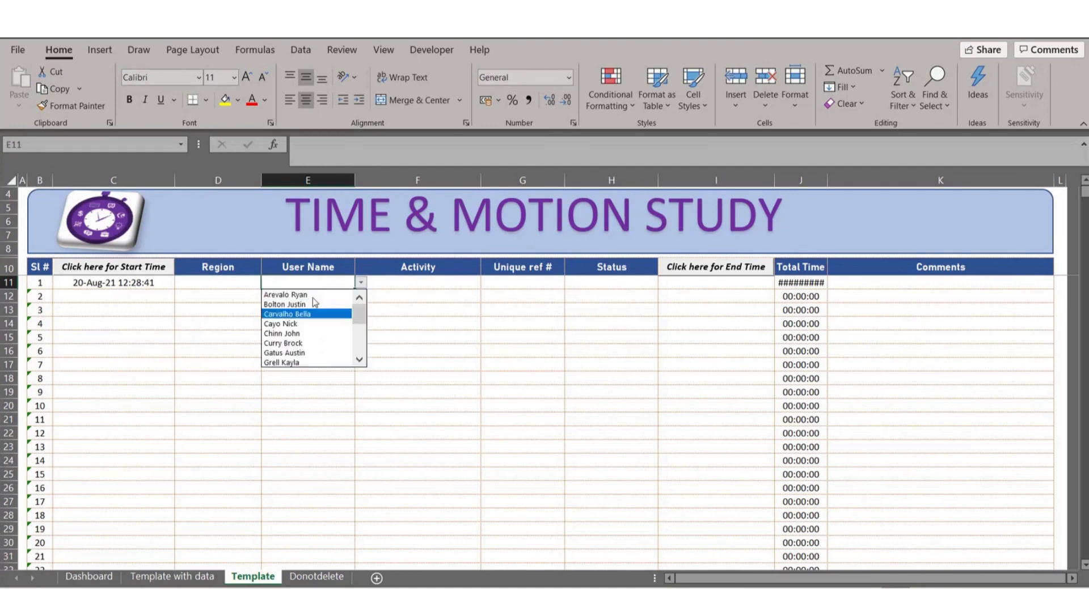
key("Escape")
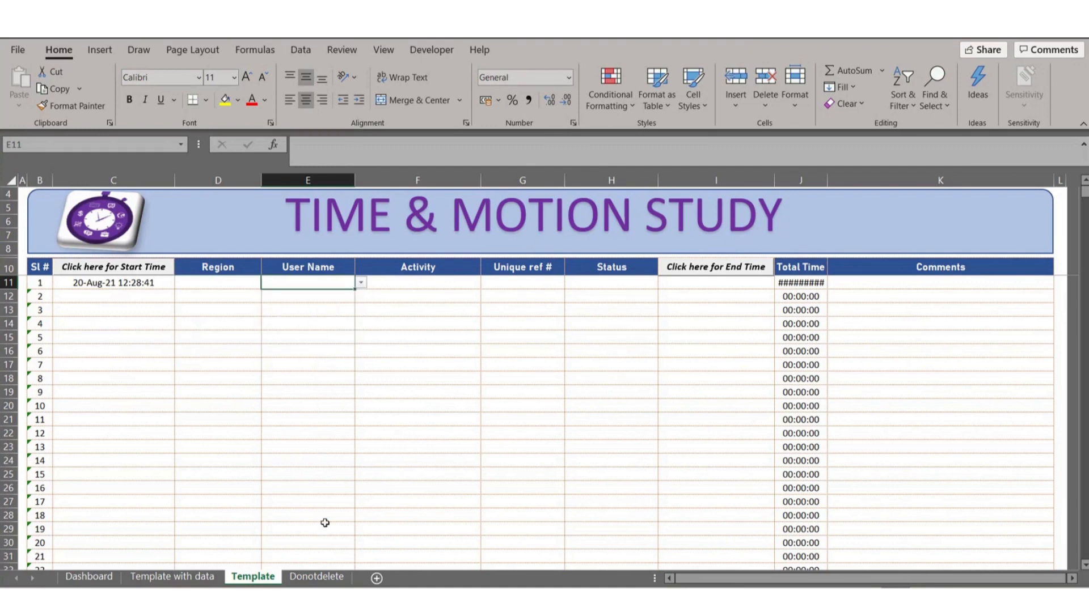
In the Donotdelete sheet, replace the user name in A1 with 1 and the one in A2 with the formula +A1+1.
left_click(317, 577)
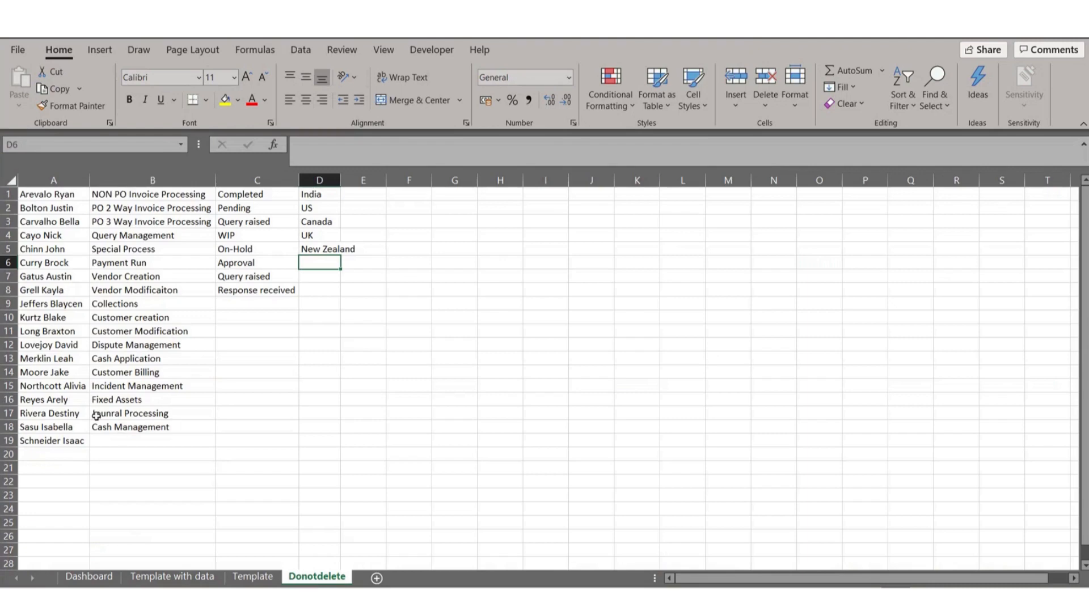
left_click(60, 398)
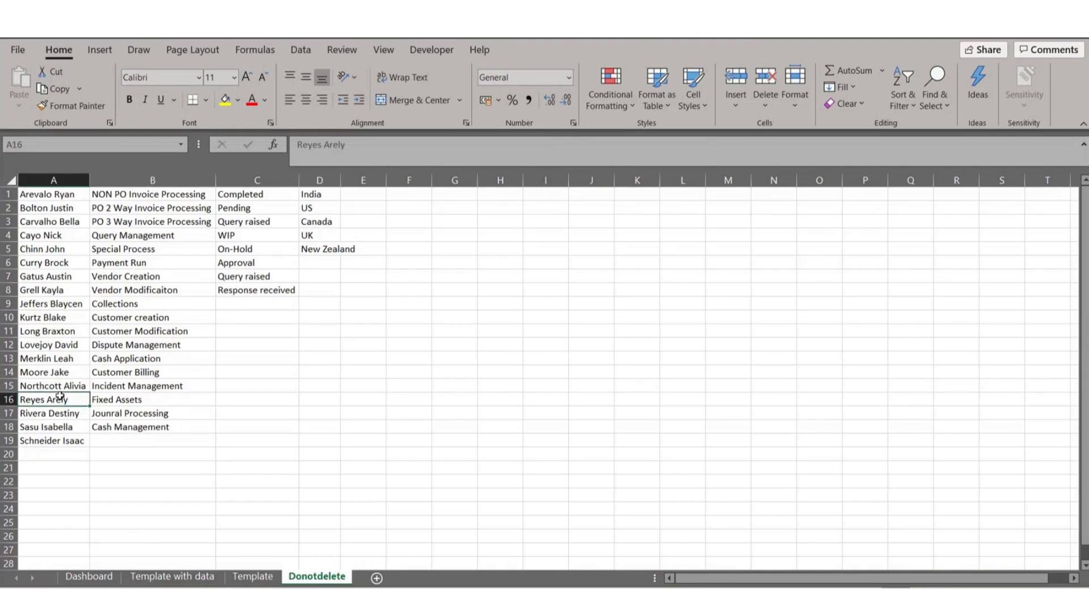
key("ctrl+Home")
type("1")
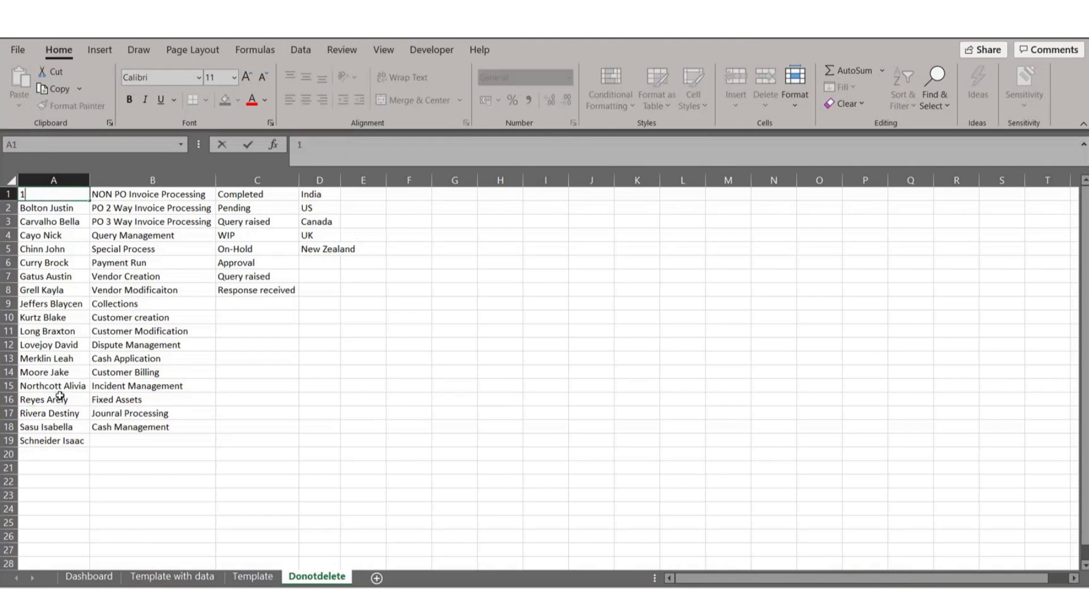
key("Return")
type("+")
key("Up")
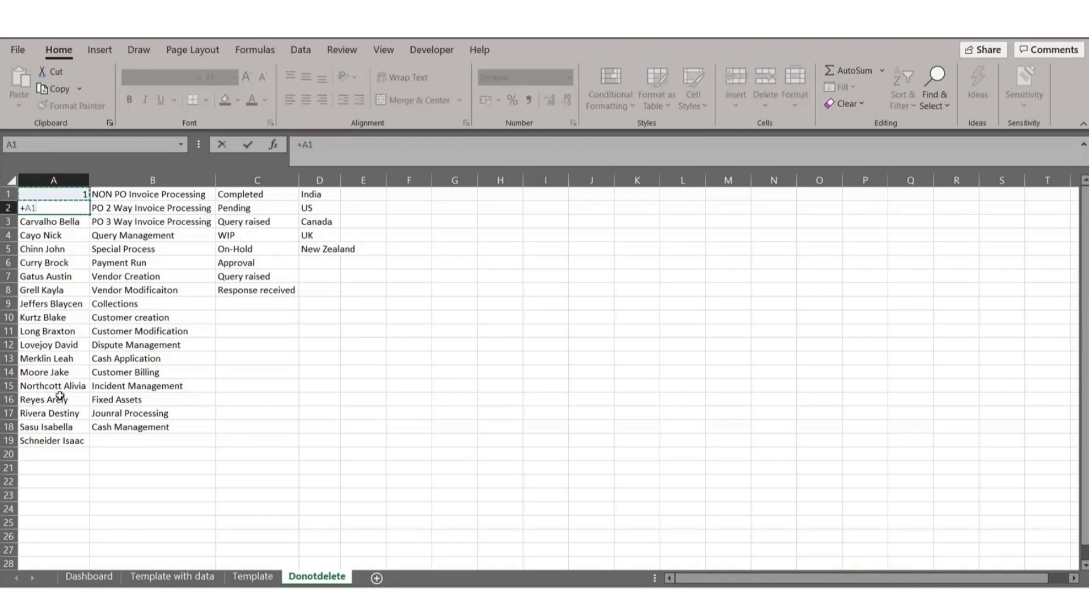
type("+1")
key("Return")
key("Up")
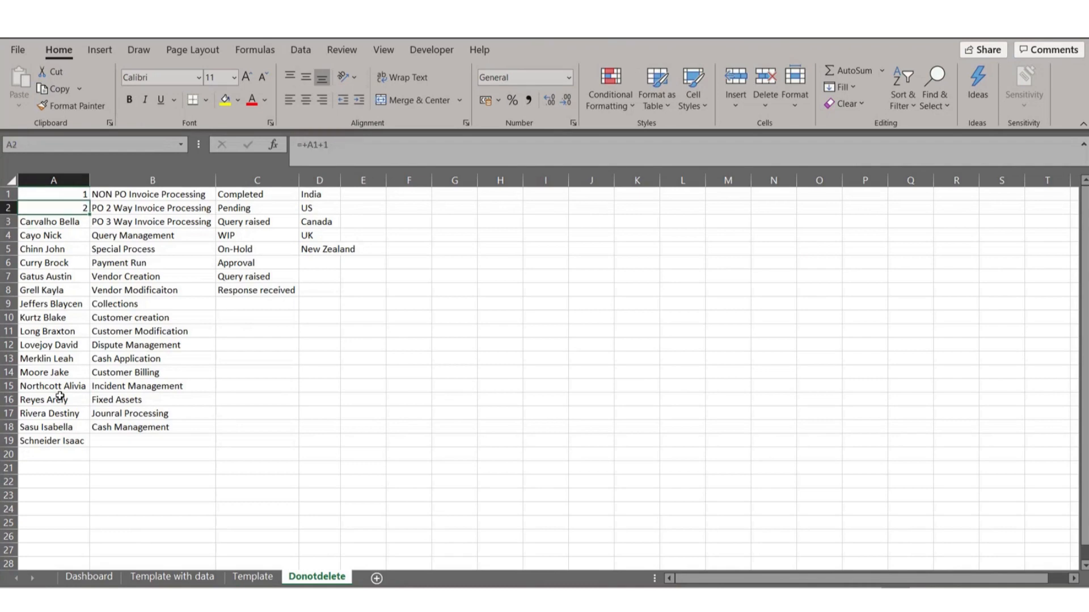
Copy the numbering formula from A2 over the remaining user names in A3:A19.
key("ctrl+c")
key("Down")
key("ctrl+shift+Down")
key("ctrl+v")
key("Escape")
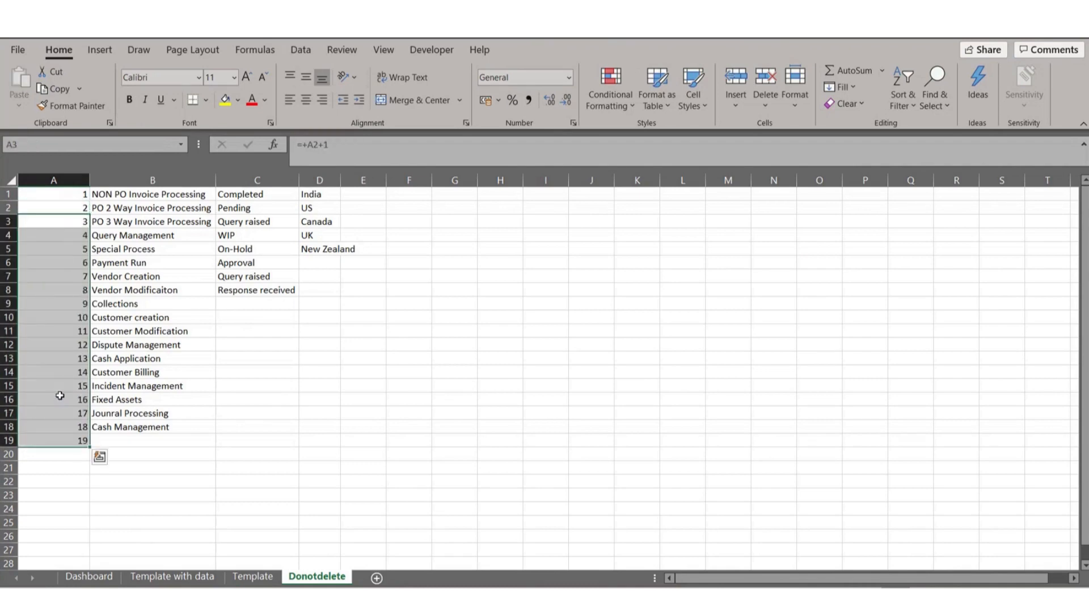
Check the numbered User Name choices in E11 of the Template sheet, down to the end of the list.
left_click(251, 577)
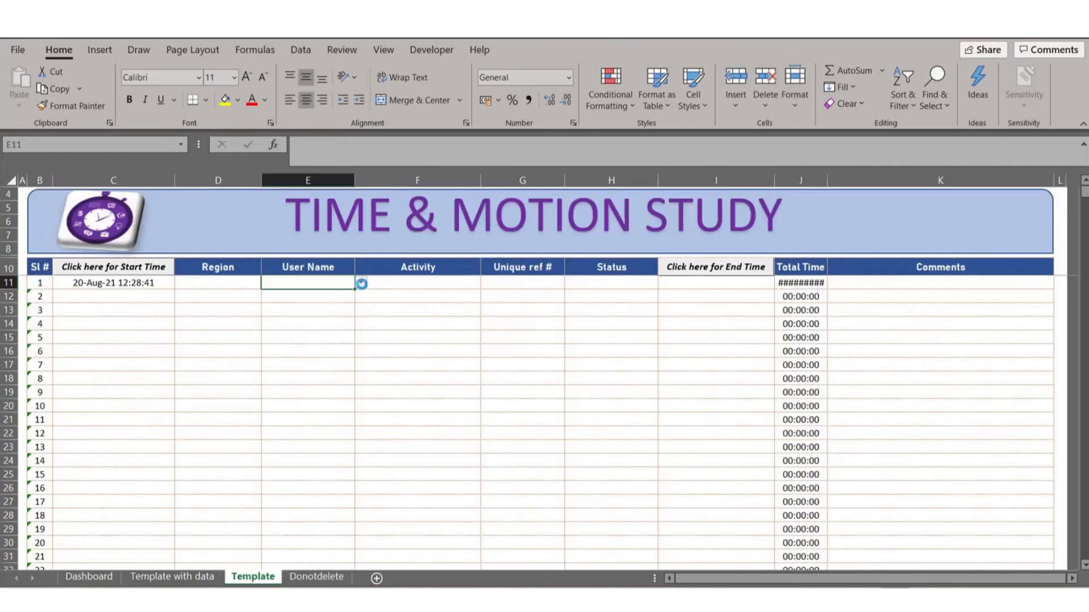
left_click(360, 282)
left_click(363, 349)
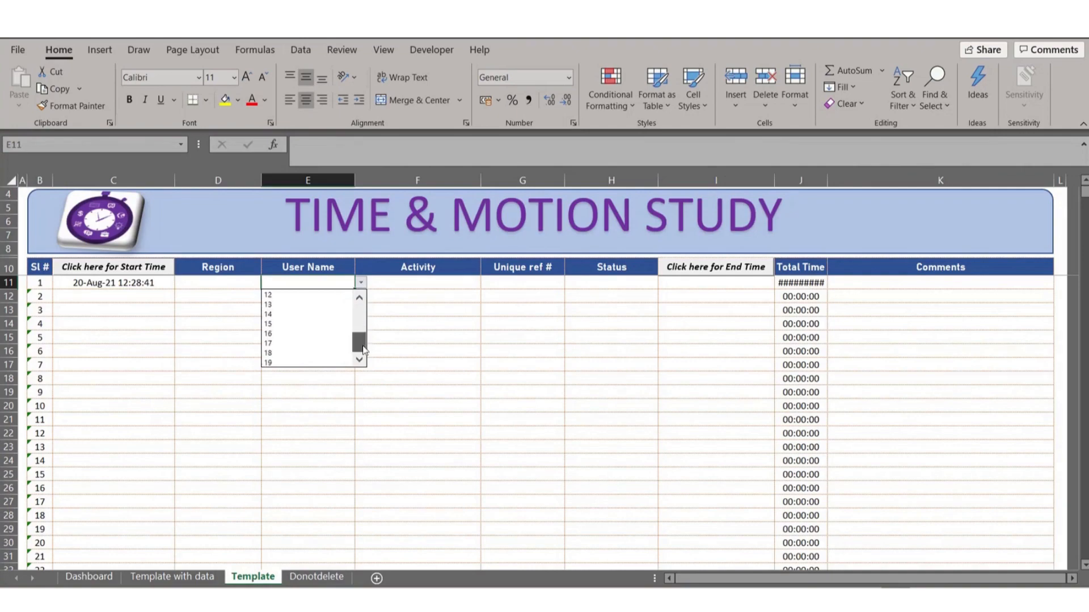
key("Escape")
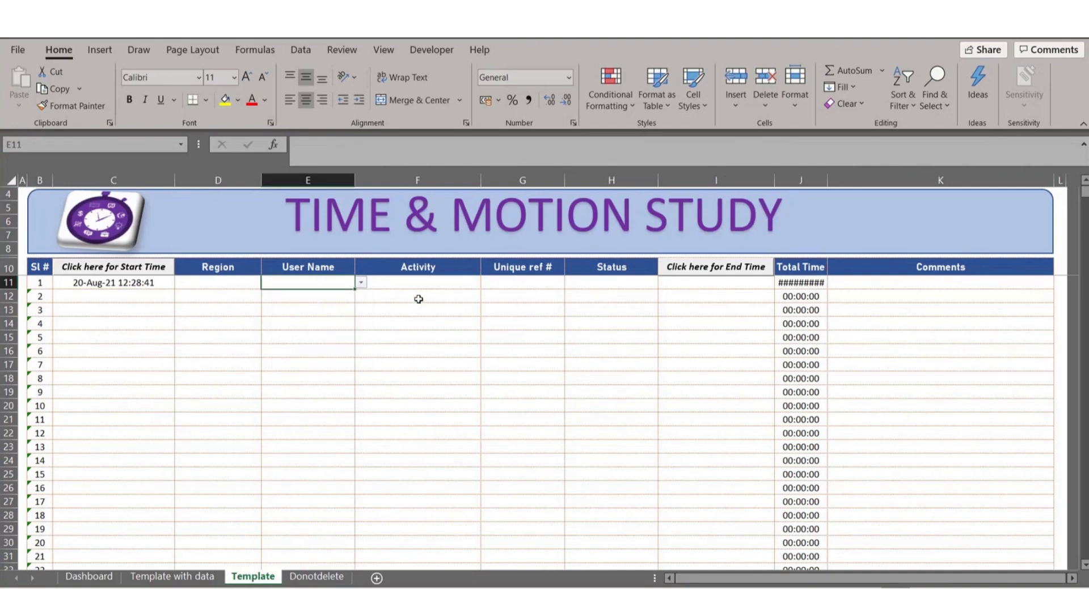
Undo the numbering in column A of the Donotdelete sheet to restore the original user names.
left_click(316, 577)
key("ctrl+v")
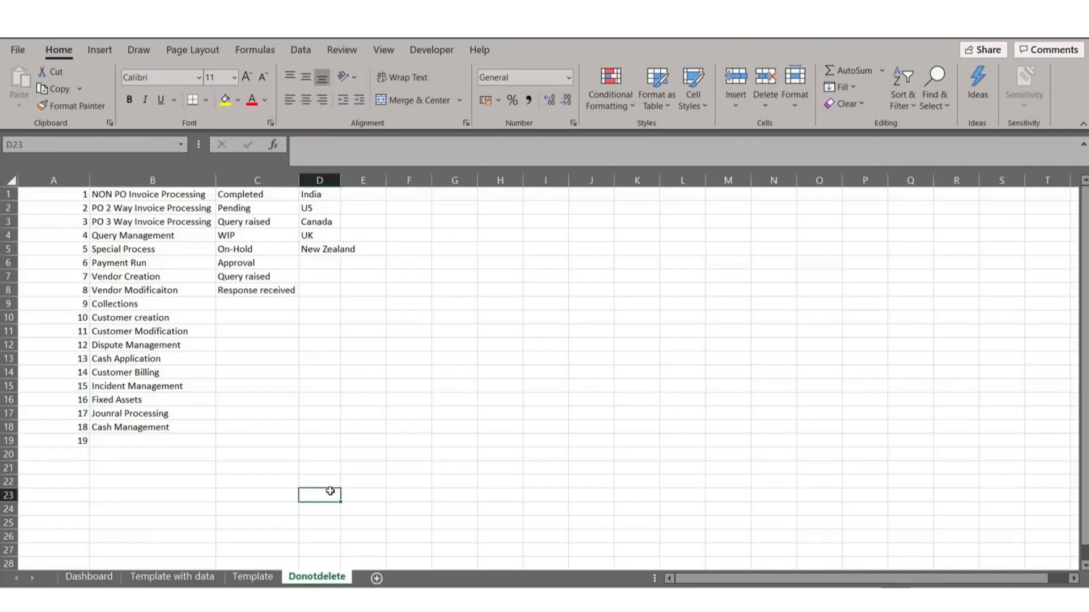
key("ctrl+z")
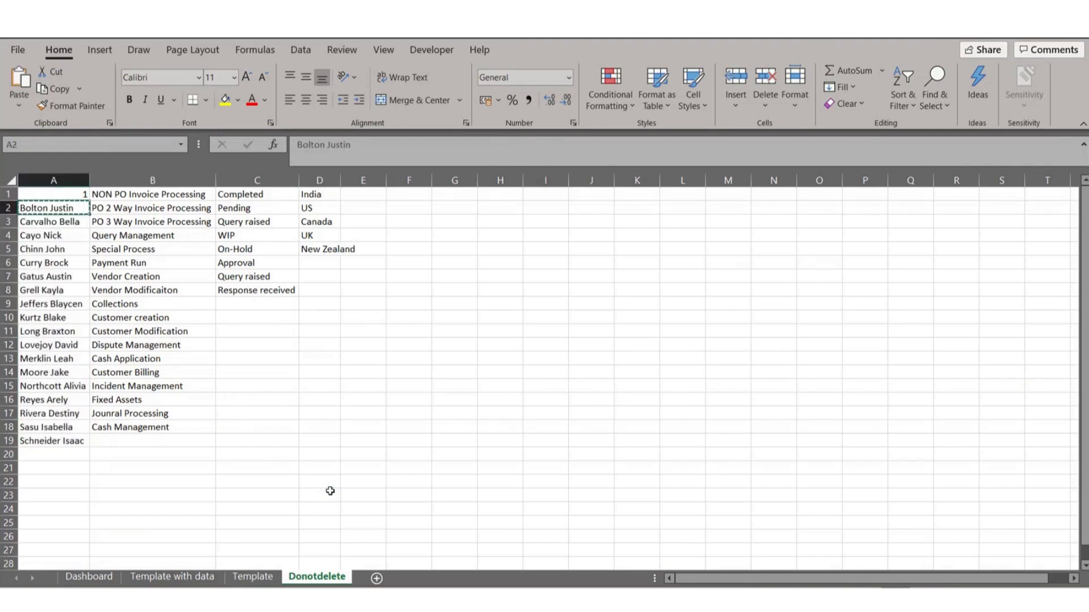
key("ctrl+z")
left_click(349, 481)
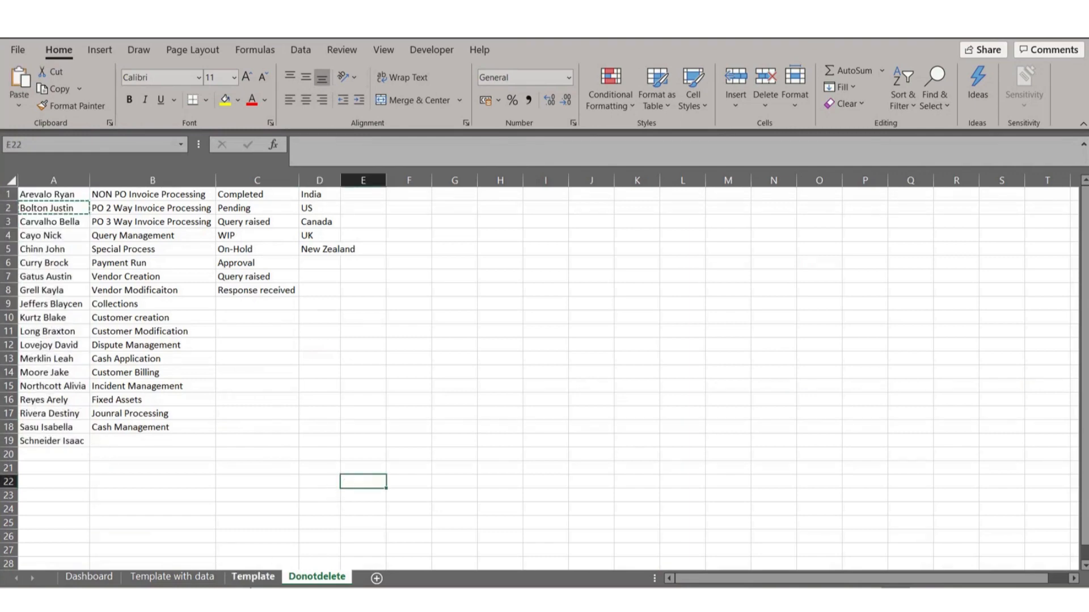
Review the Activity choices for the first entry in F11 of the Template sheet, without choosing one.
left_click(253, 576)
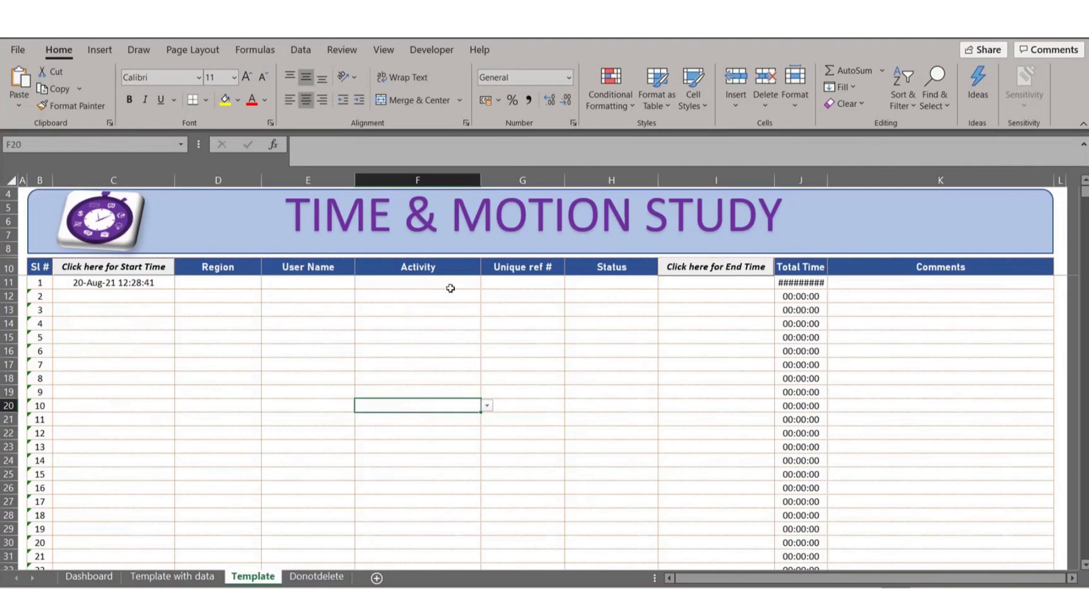
left_click(450, 289)
left_click(486, 282)
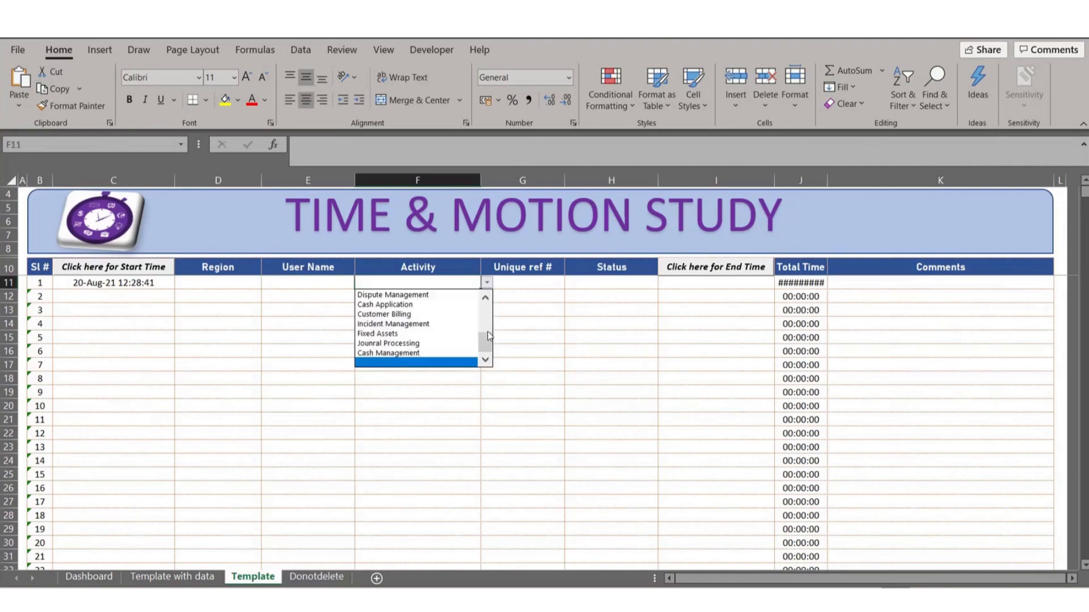
left_click_drag(488, 333, 487, 315)
left_click(309, 571)
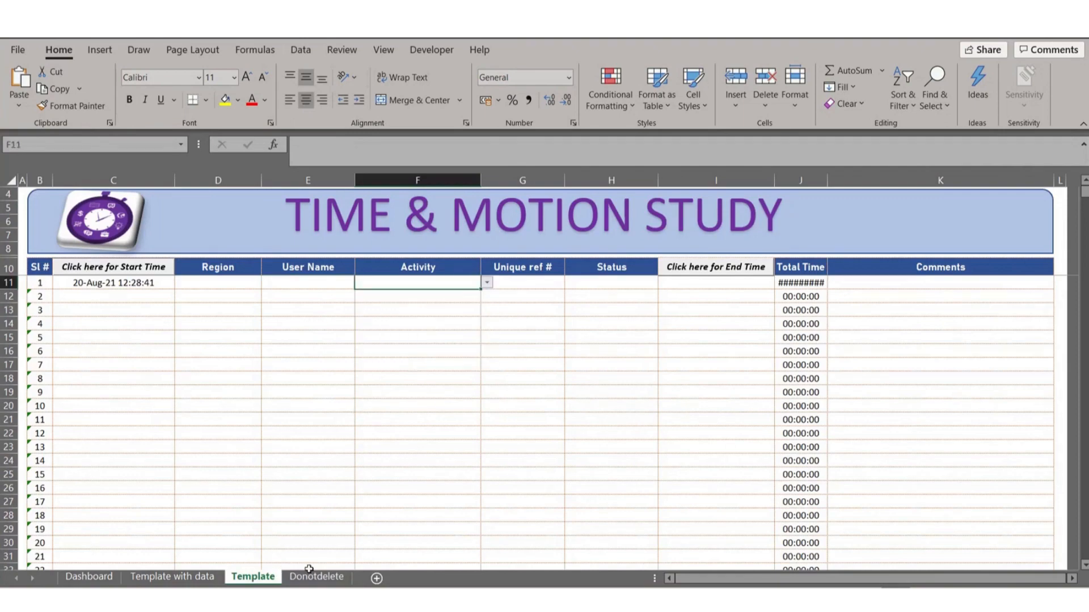
Compare the activity list in column B of the Donotdelete sheet with the Activity choices offered in F11 of the Template sheet.
left_click(313, 576)
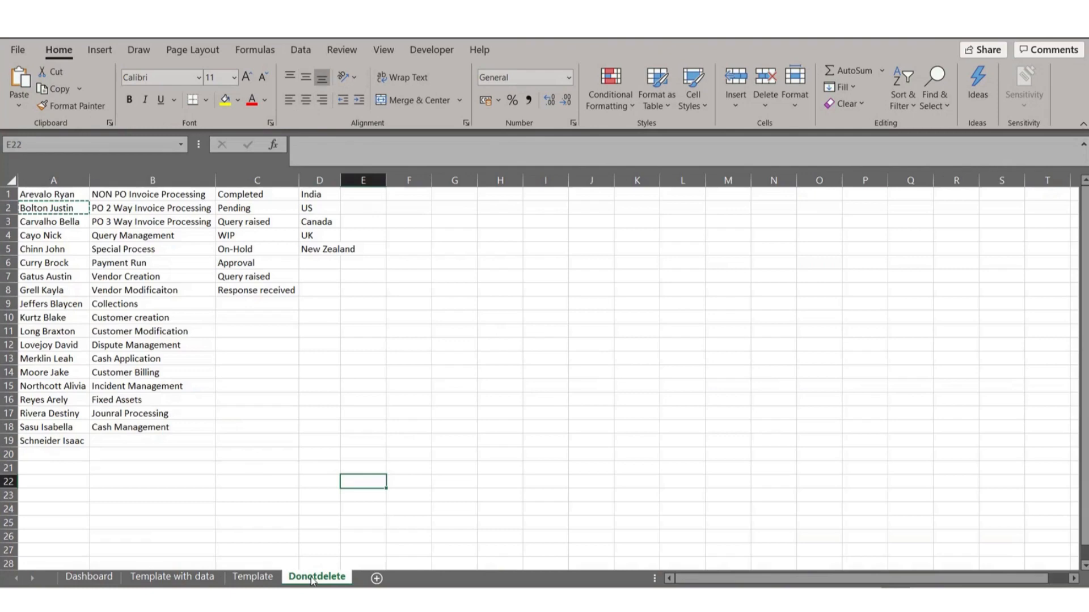
left_click(134, 180)
left_click(258, 578)
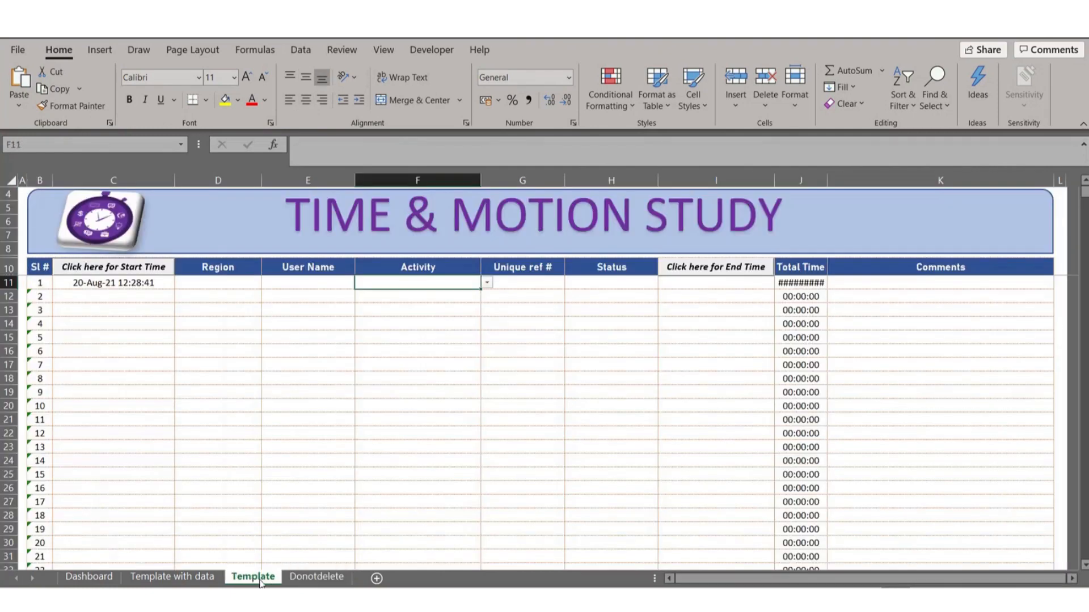
left_click(487, 284)
left_click(486, 303)
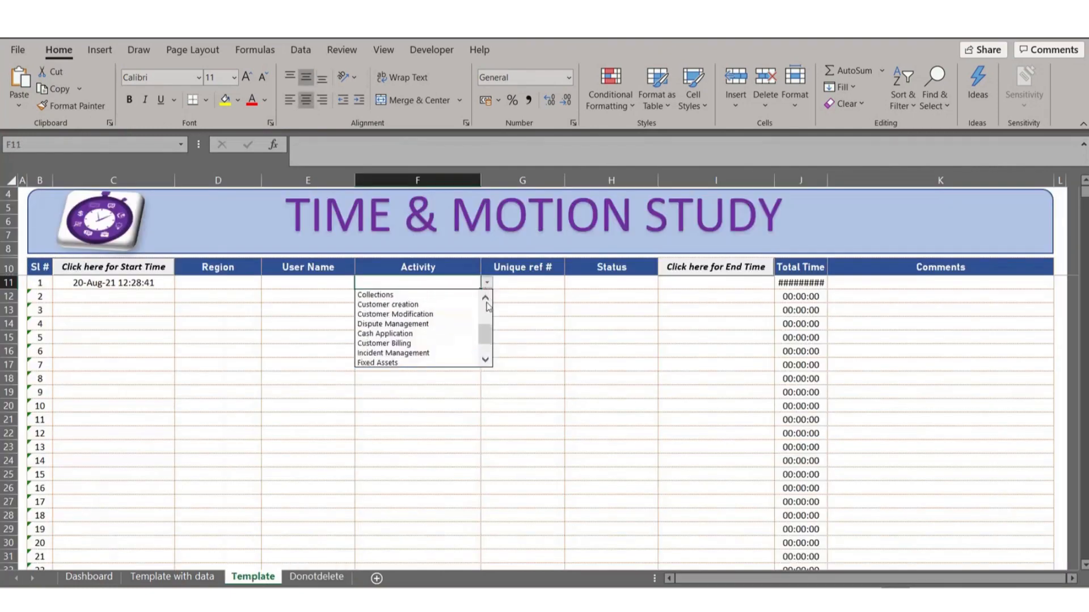
left_click(486, 301)
left_click(486, 301)
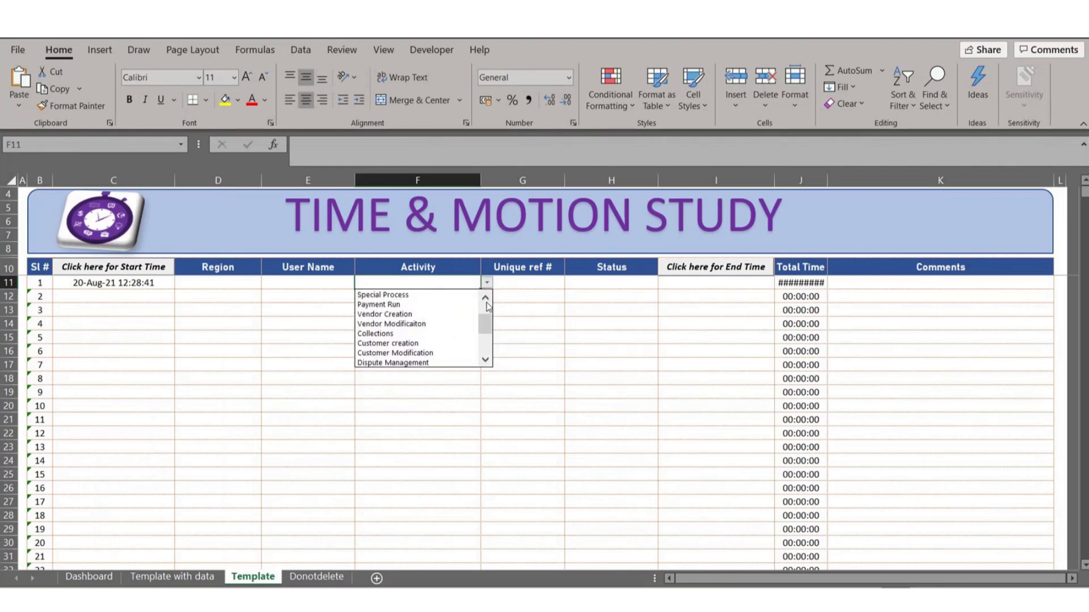
left_click(487, 311)
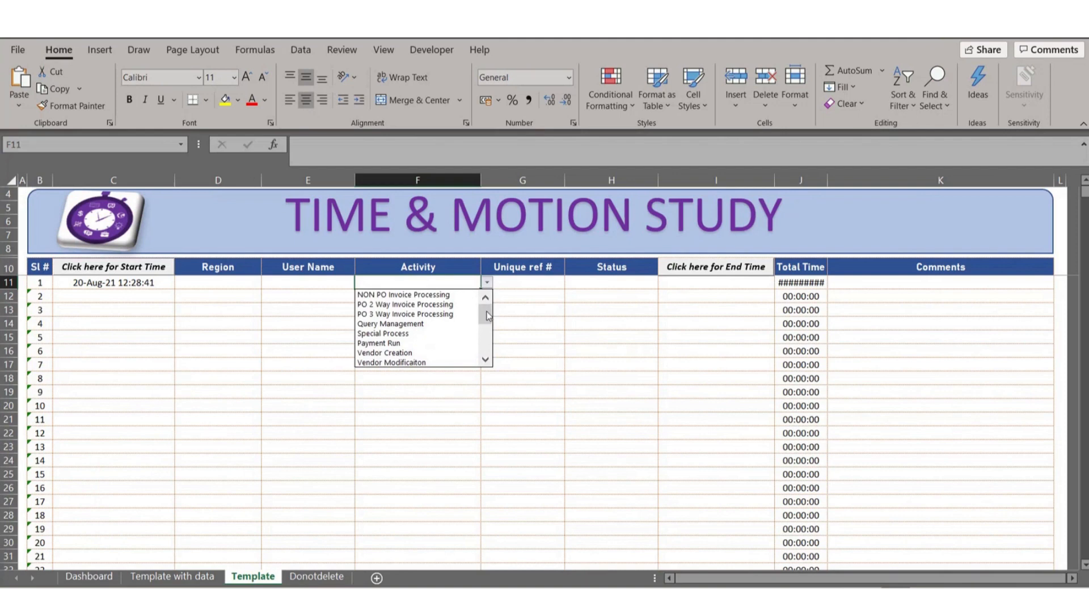
left_click(522, 304)
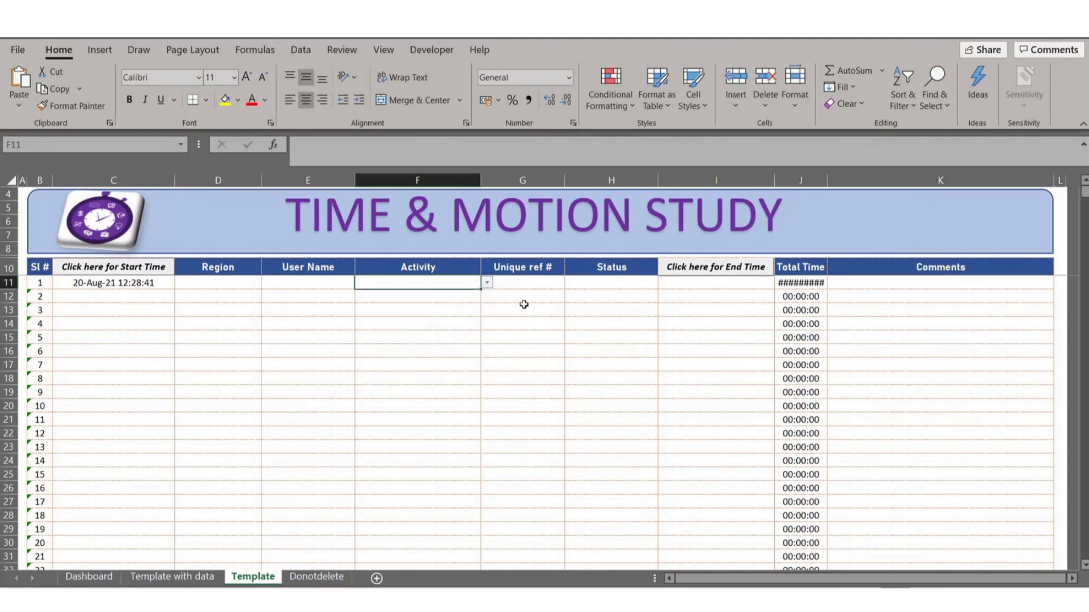
Examine the Unique ref # column of the Template sheet and its first entry cell G11.
left_click(531, 286)
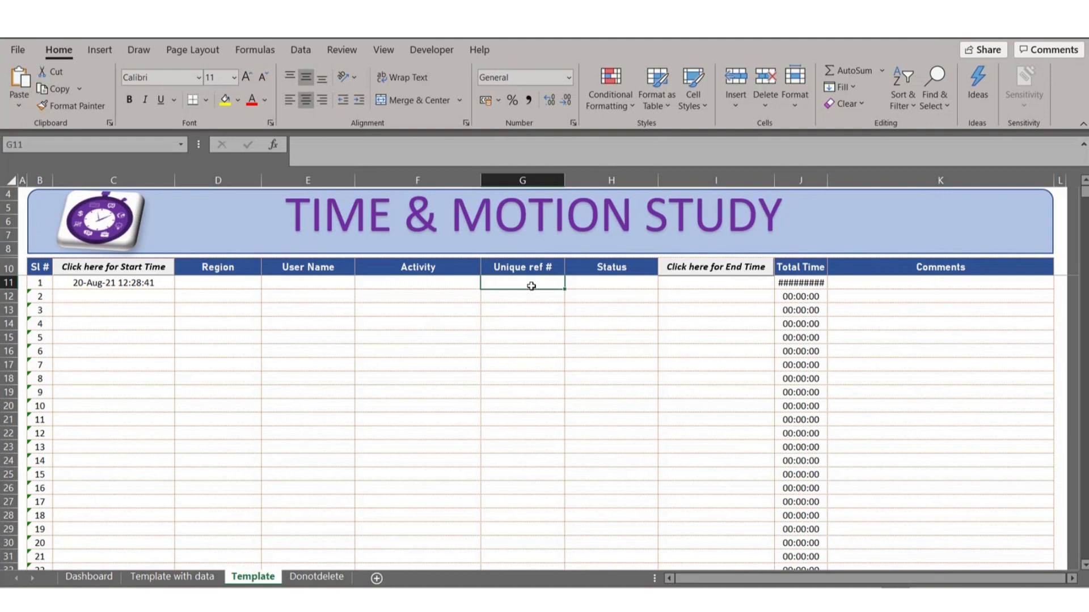
left_click(537, 180)
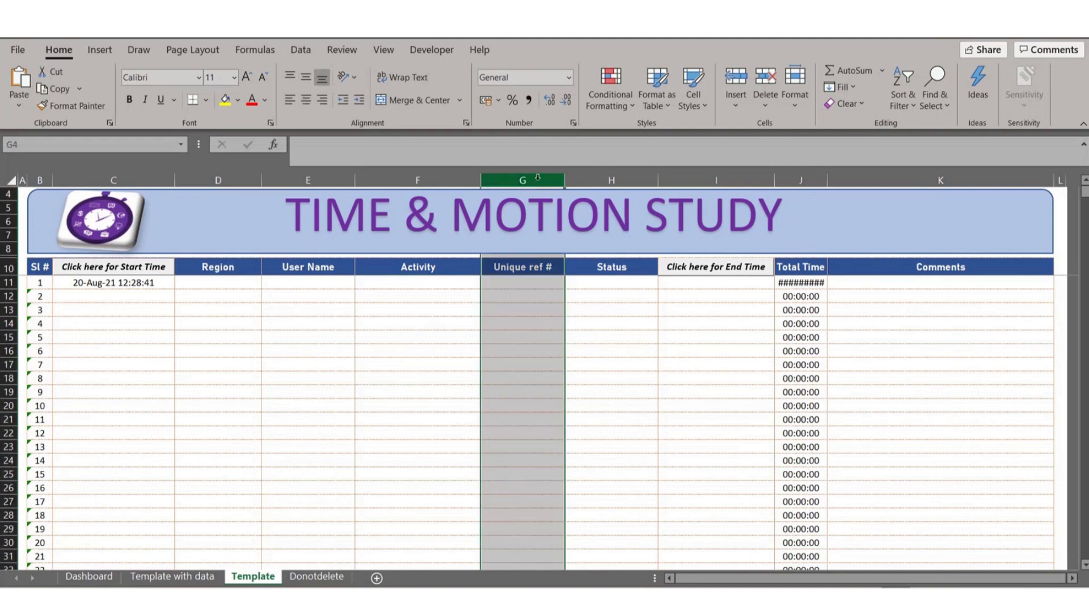
left_click(531, 286)
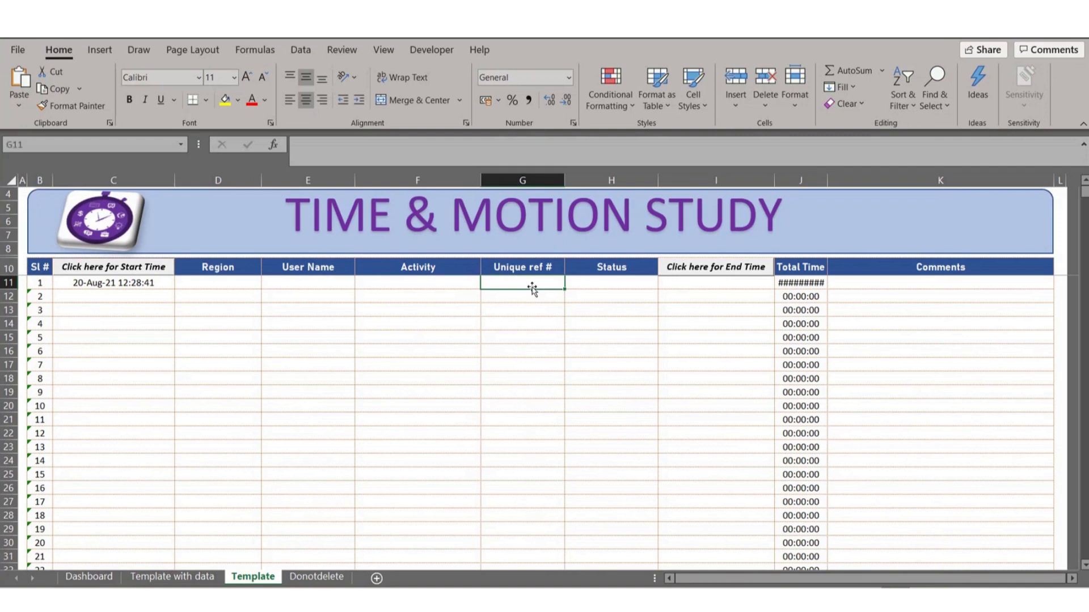
Review the Status choices for the first entry in H11, from the start of the list.
left_click(598, 284)
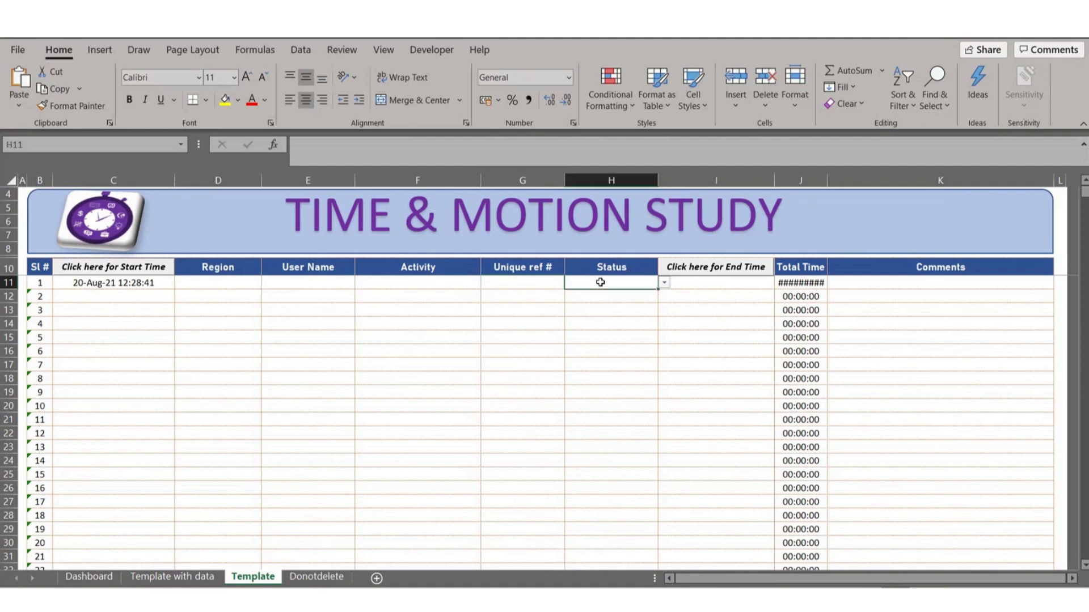
left_click(664, 283)
scroll(667, 309, "up", 2)
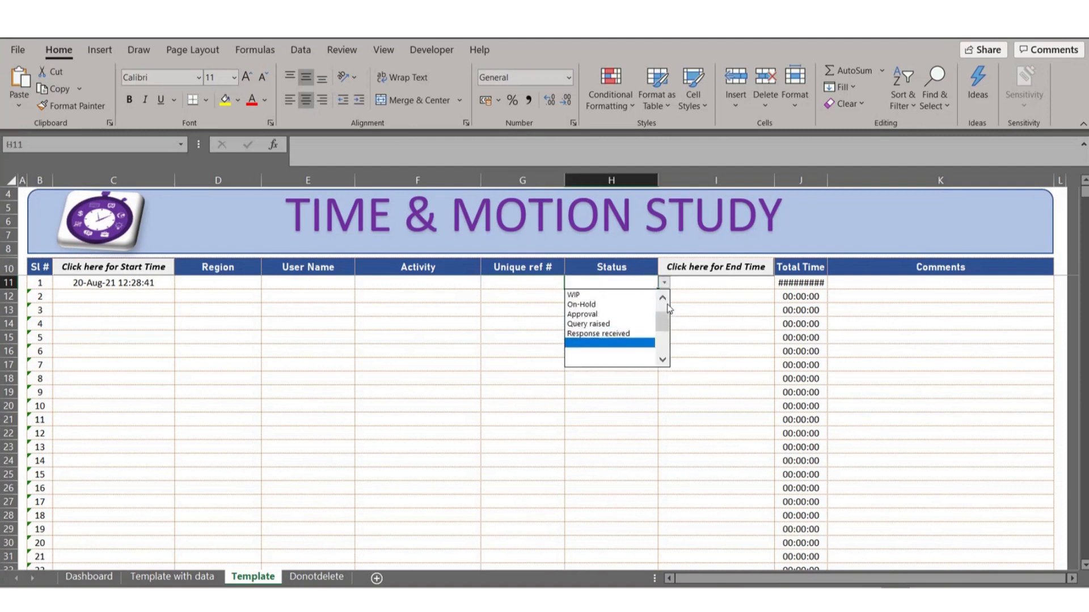
scroll(668, 309, "up", 3)
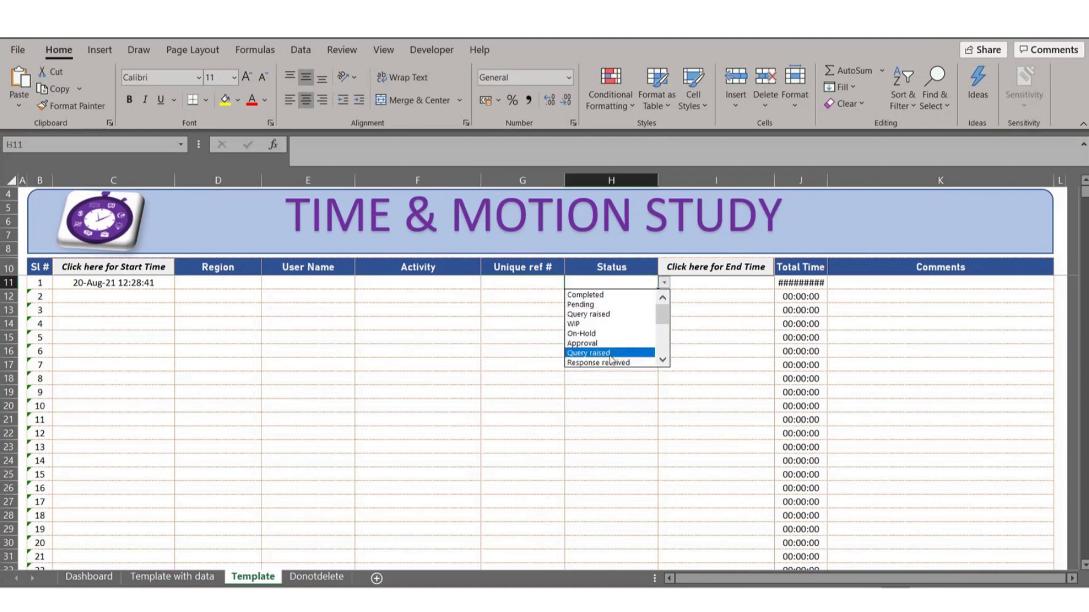
Examine the status list in column C of the Donotdelete sheet as the source of the Status choices.
left_click(316, 578)
left_click(316, 579)
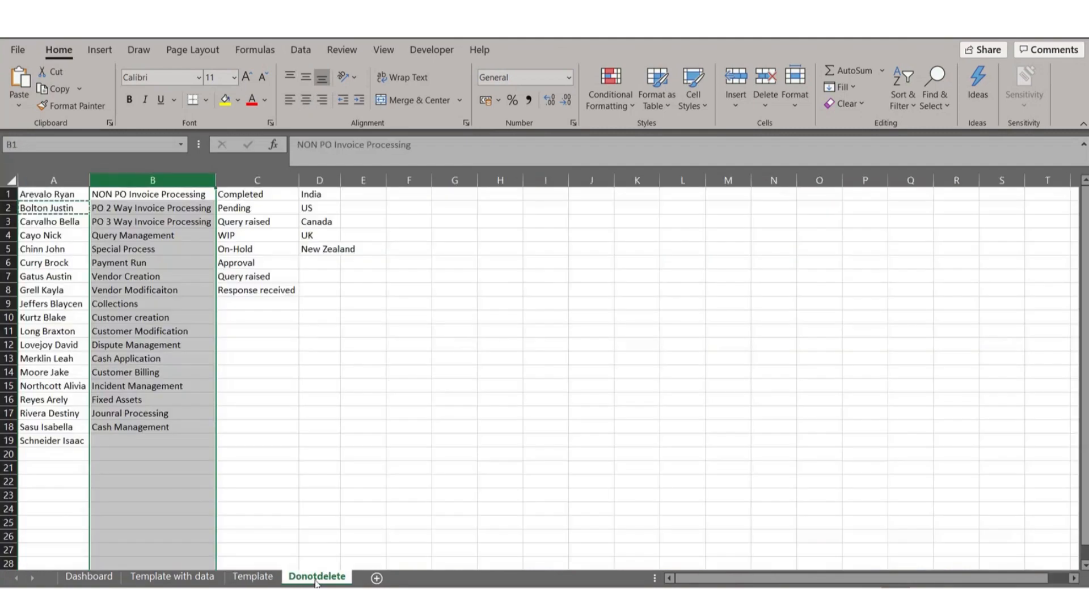
left_click(265, 181)
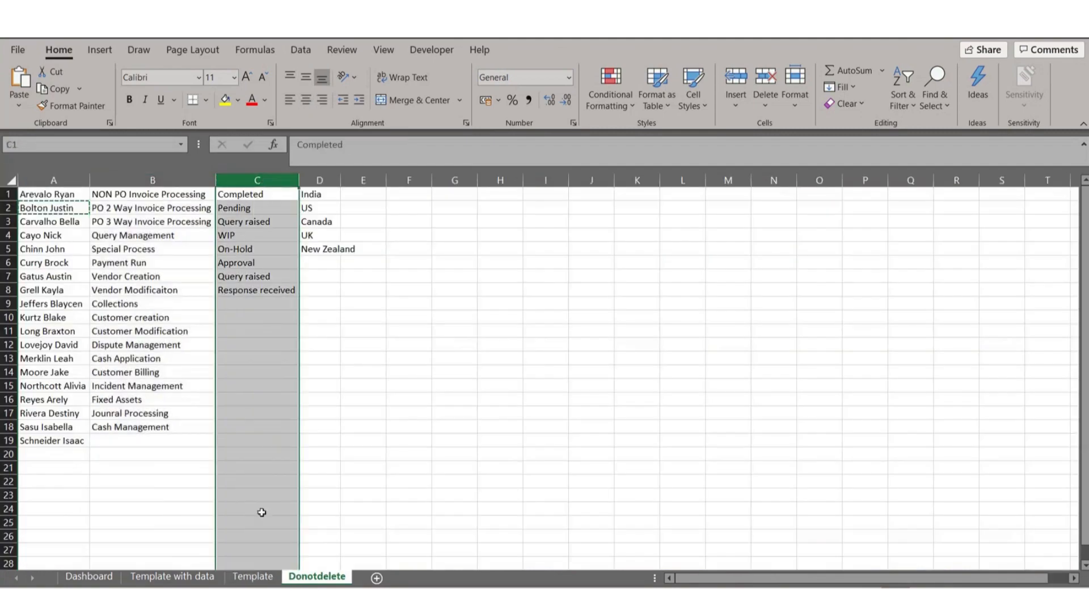
Stamp the end time of the first entry in I11 of the Template sheet.
left_click(253, 577)
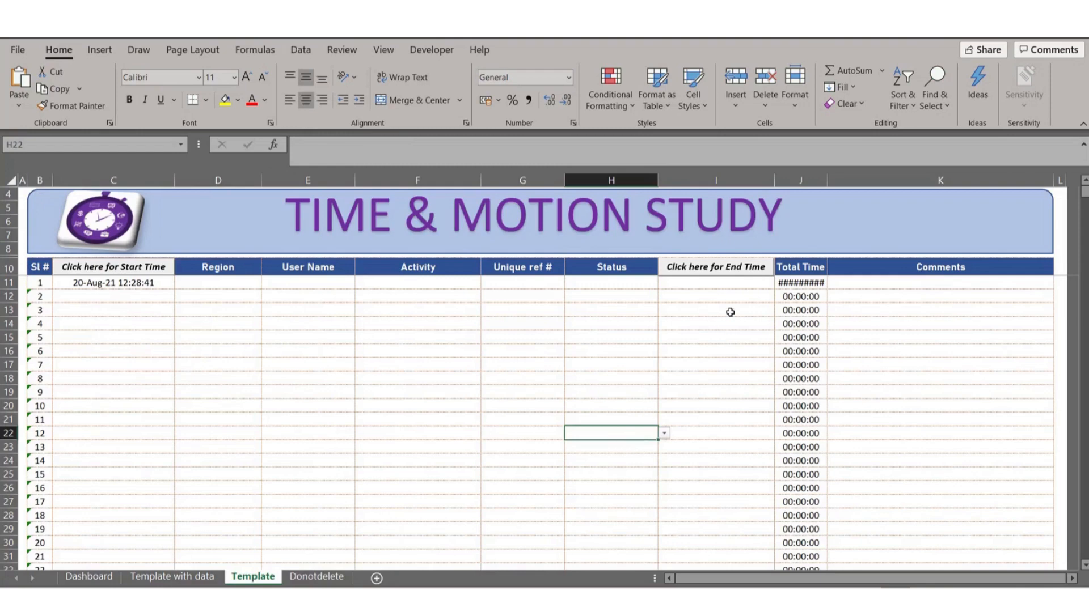
left_click(704, 283)
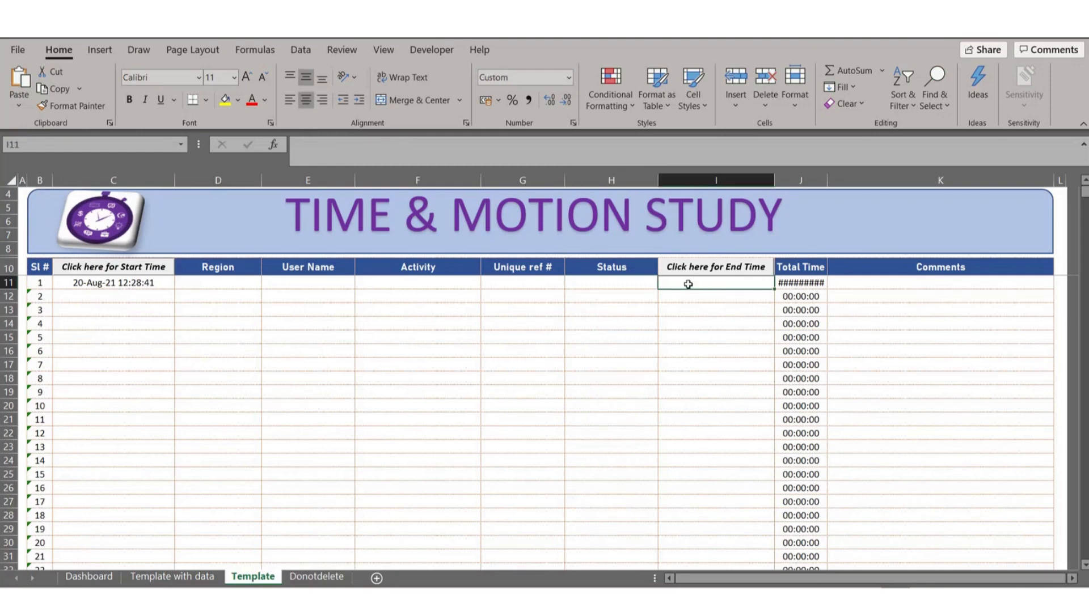
left_click(701, 273)
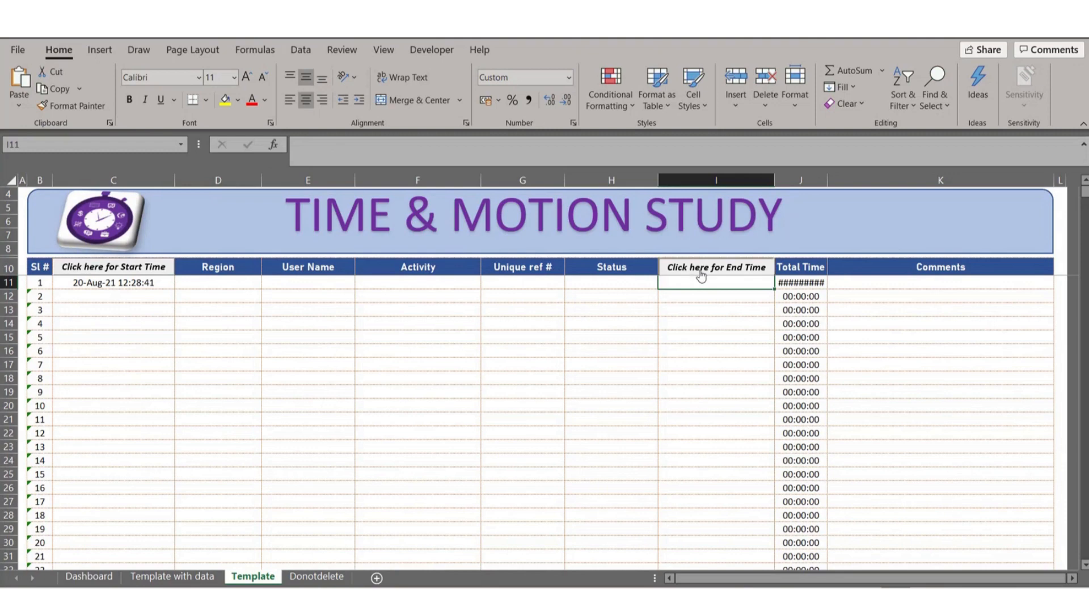
Check the first entry's Total Time formula in J11 against its start and end times, plus its Comments cell K11.
left_click(794, 283)
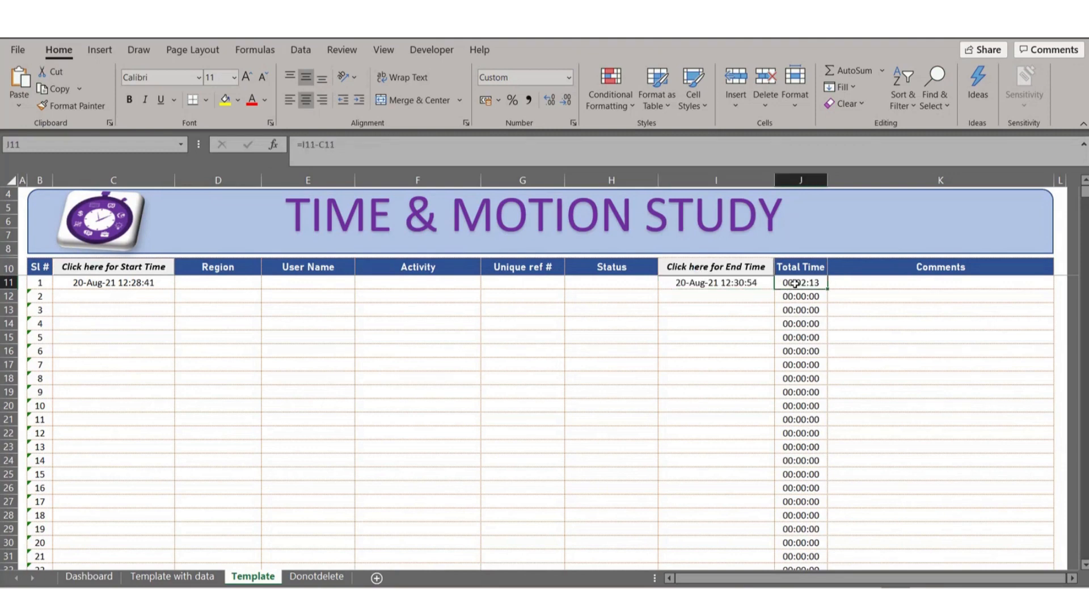
left_click(732, 290)
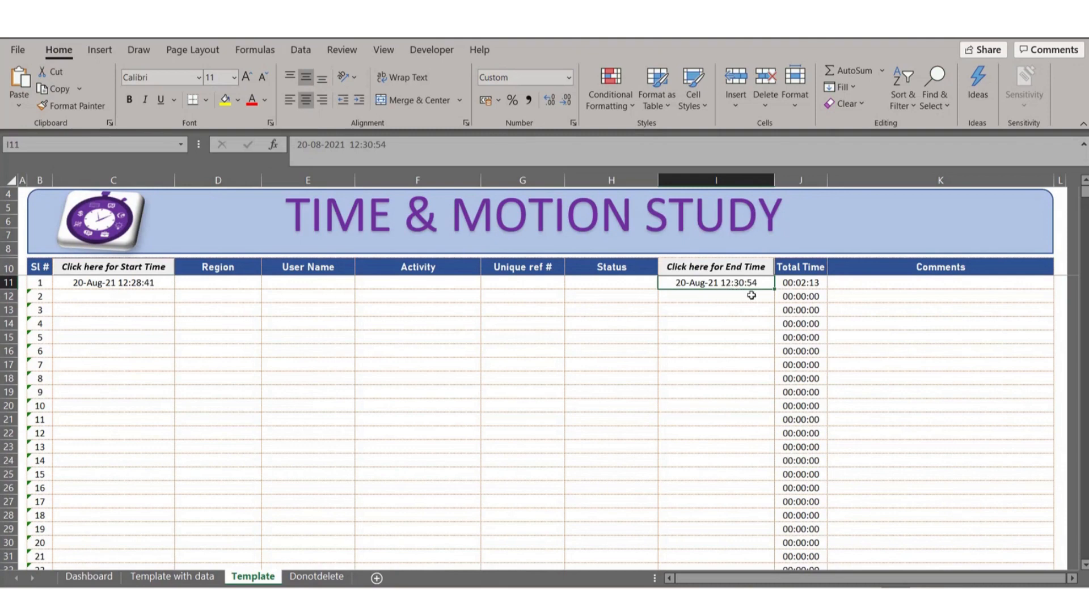
left_click(143, 285)
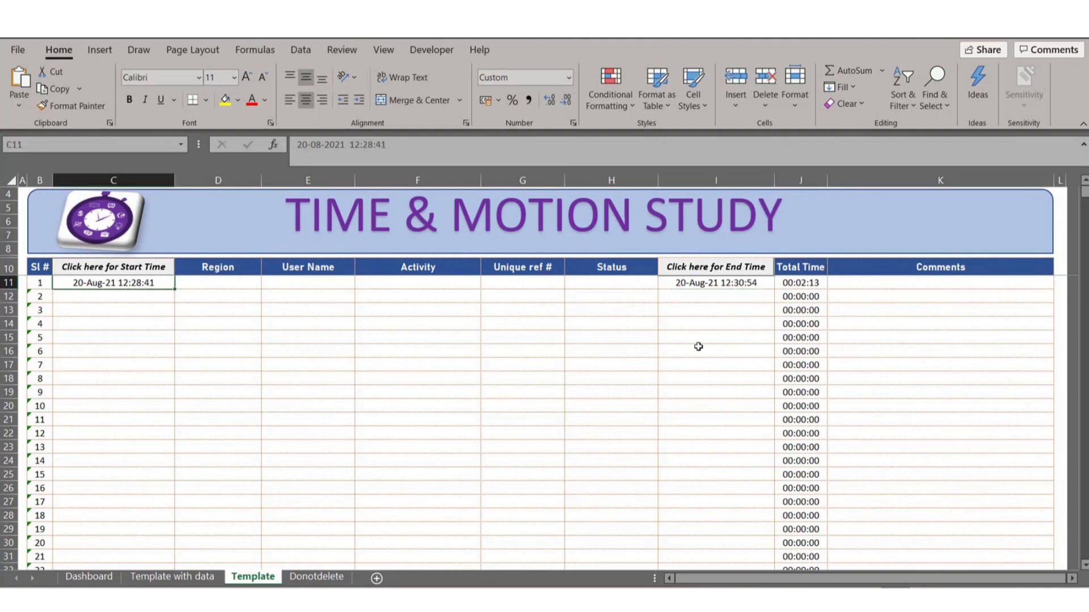
left_click(797, 181)
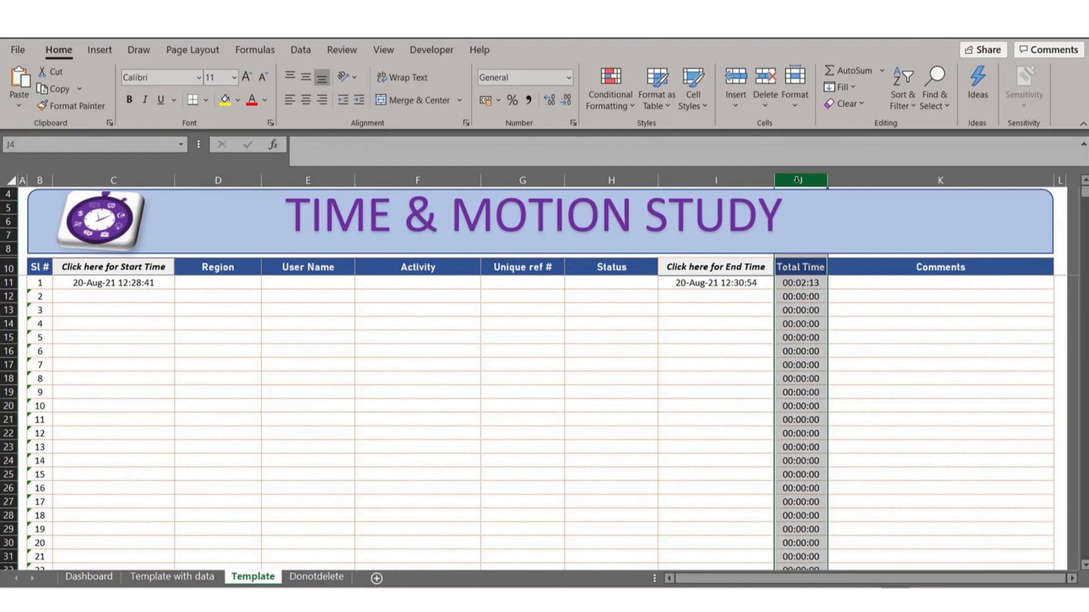
left_click(800, 284)
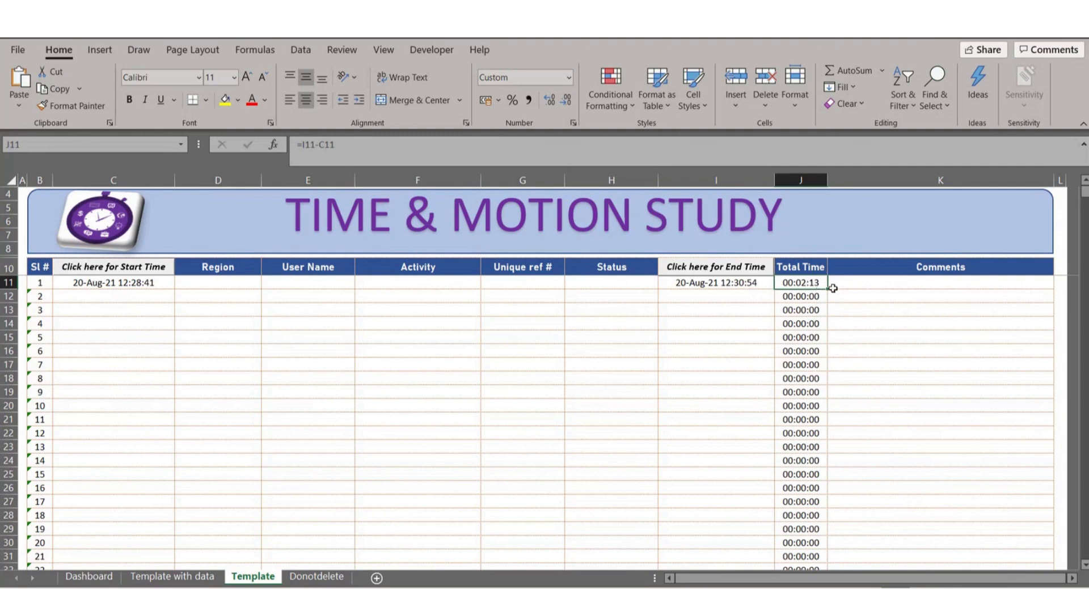
left_click(852, 288)
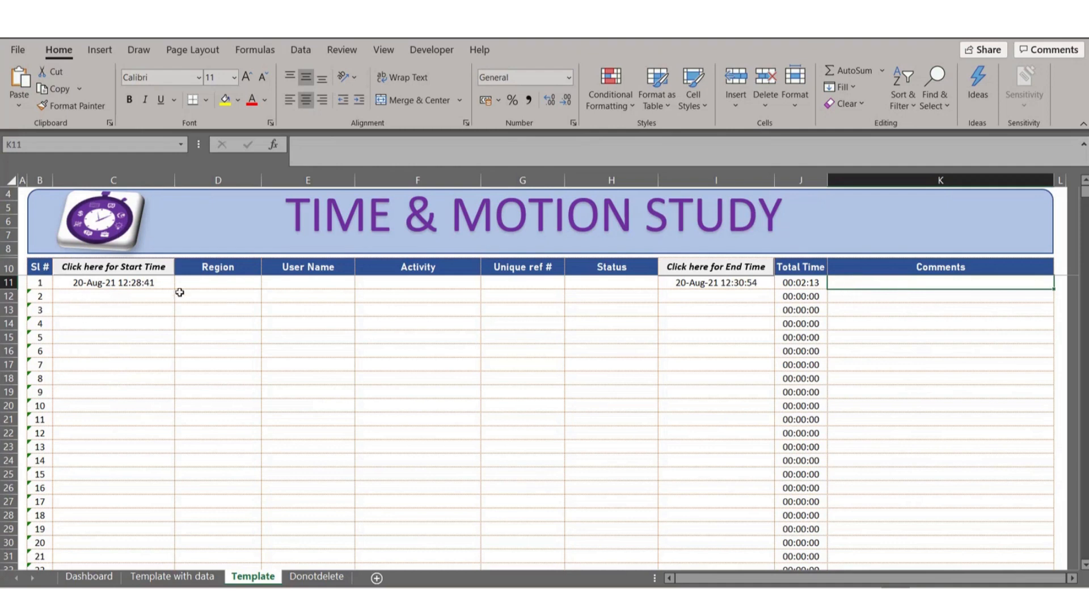
Log a second entry in row 12 by stamping its start time in C12 and its end time in I12.
left_click(148, 298)
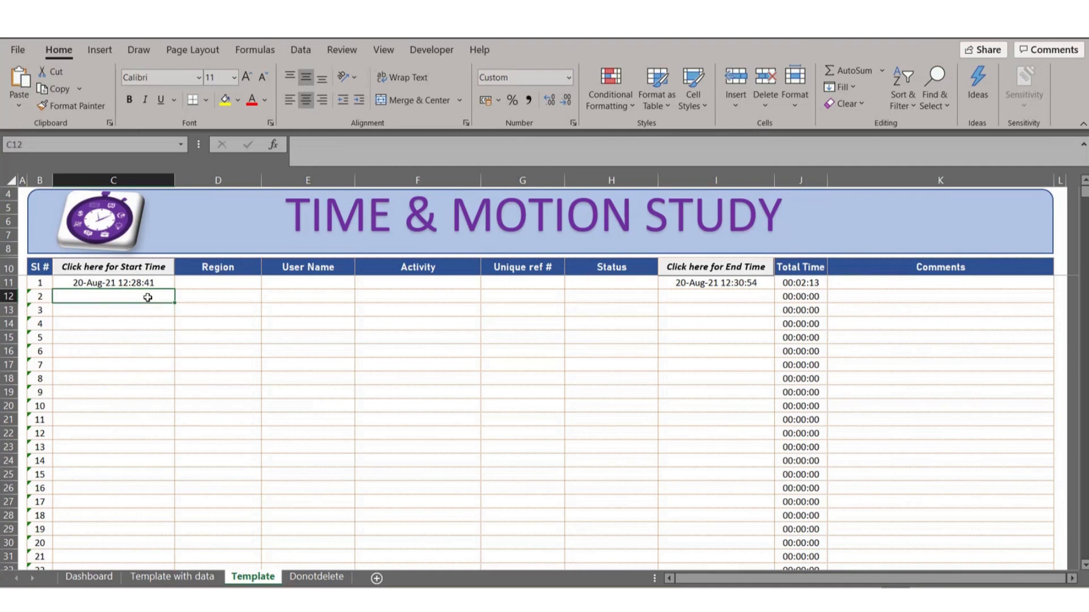
left_click(124, 272)
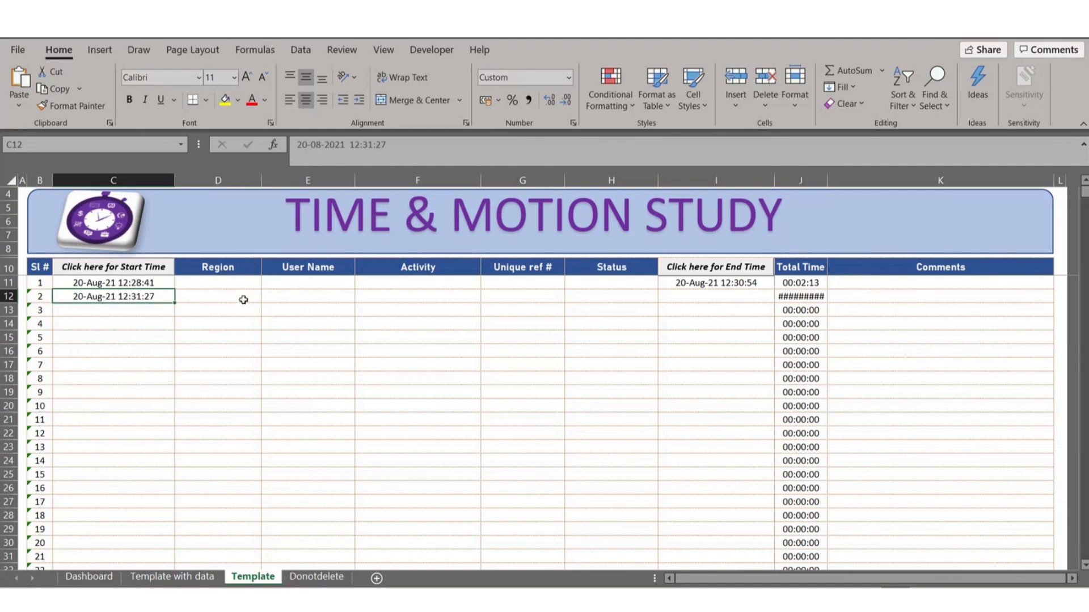
left_click(632, 301)
left_click(715, 298)
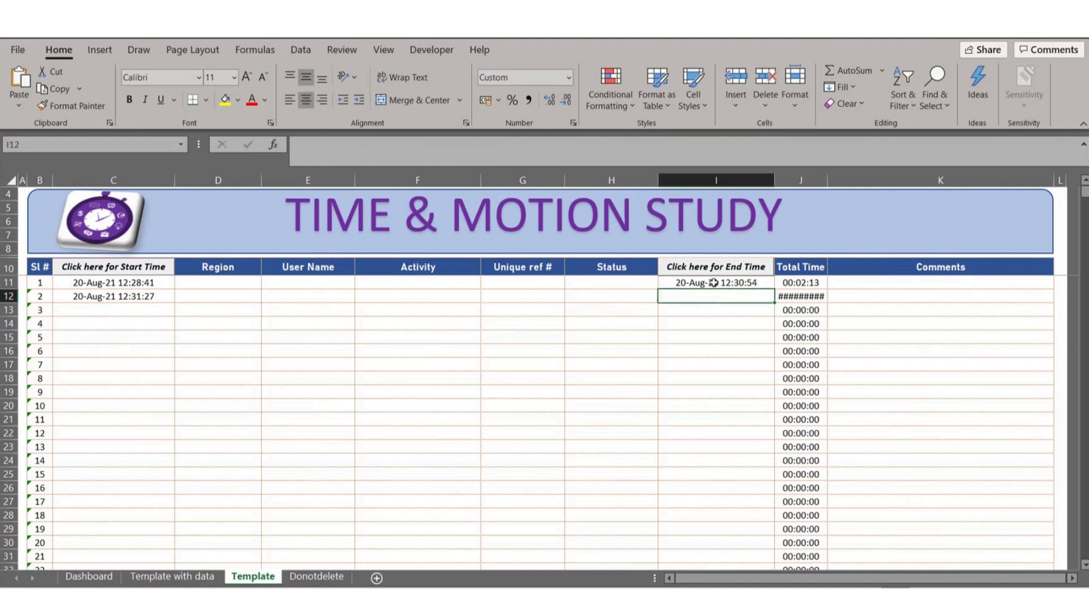
left_click(706, 272)
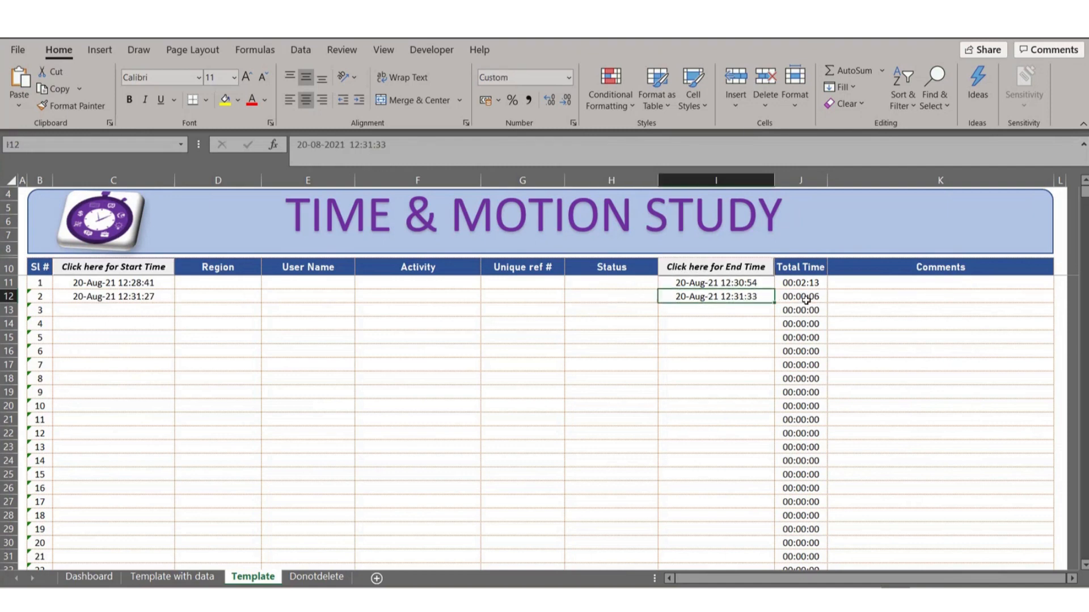
Highlight columns D through H of the Template sheet, from Region to Status, as the customizable fields.
left_click(338, 322)
left_click(232, 181)
left_click_drag(233, 181, 611, 181)
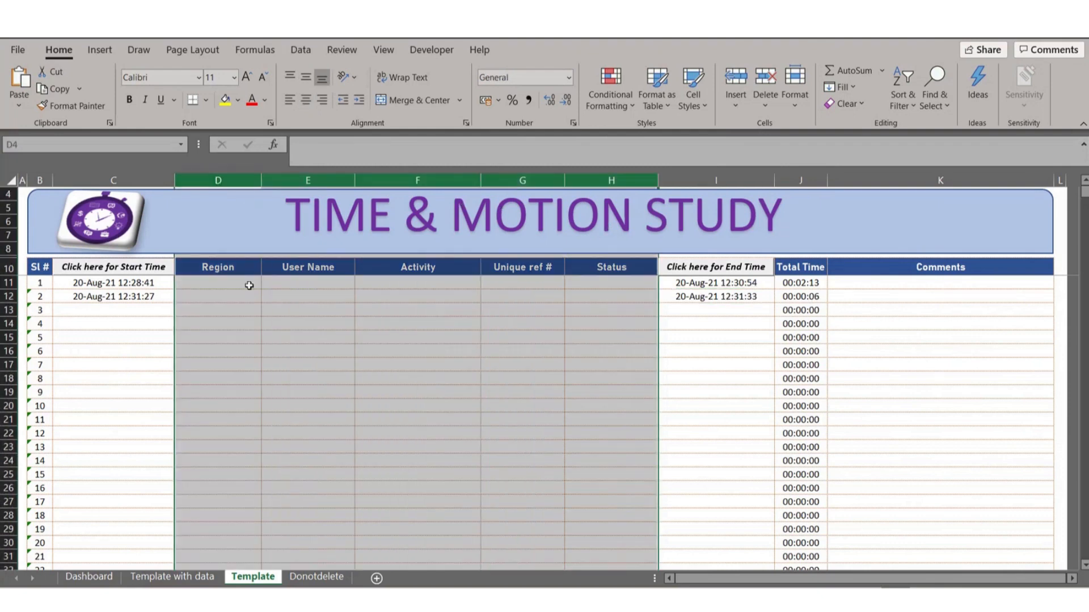
Delete the Region column from the Template sheet.
left_click(234, 178)
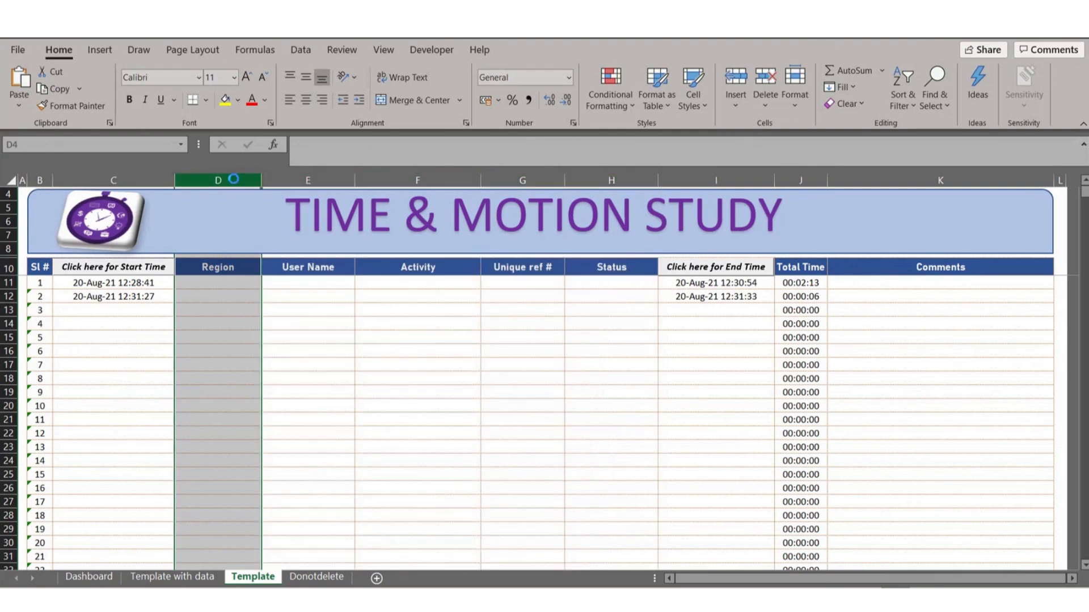
key("ctrl+minus")
left_click(372, 362)
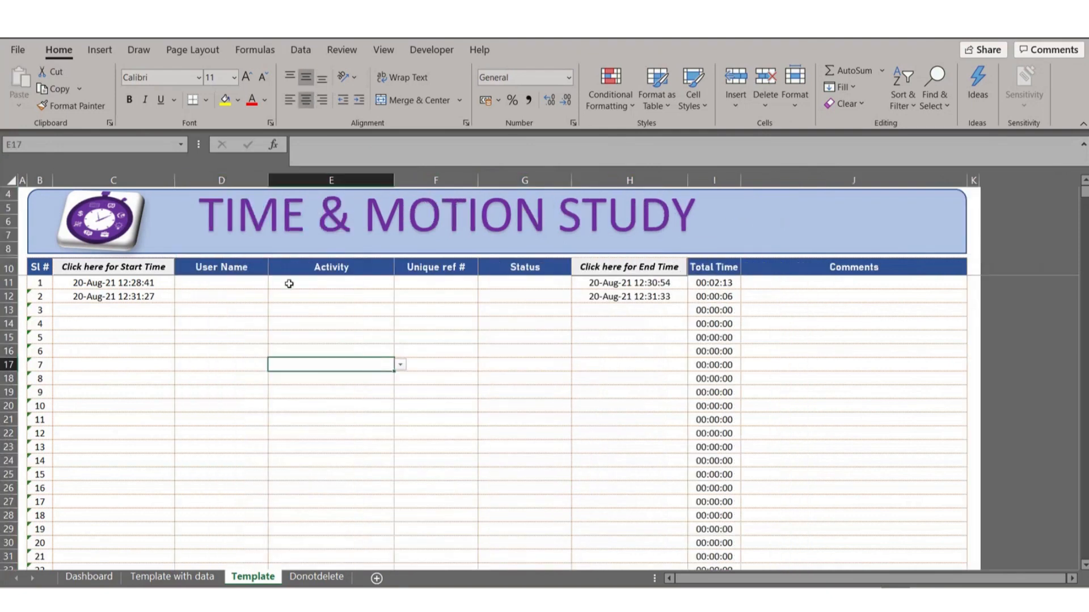
Insert two blank columns before the User Name column of the Template sheet.
left_click(234, 175)
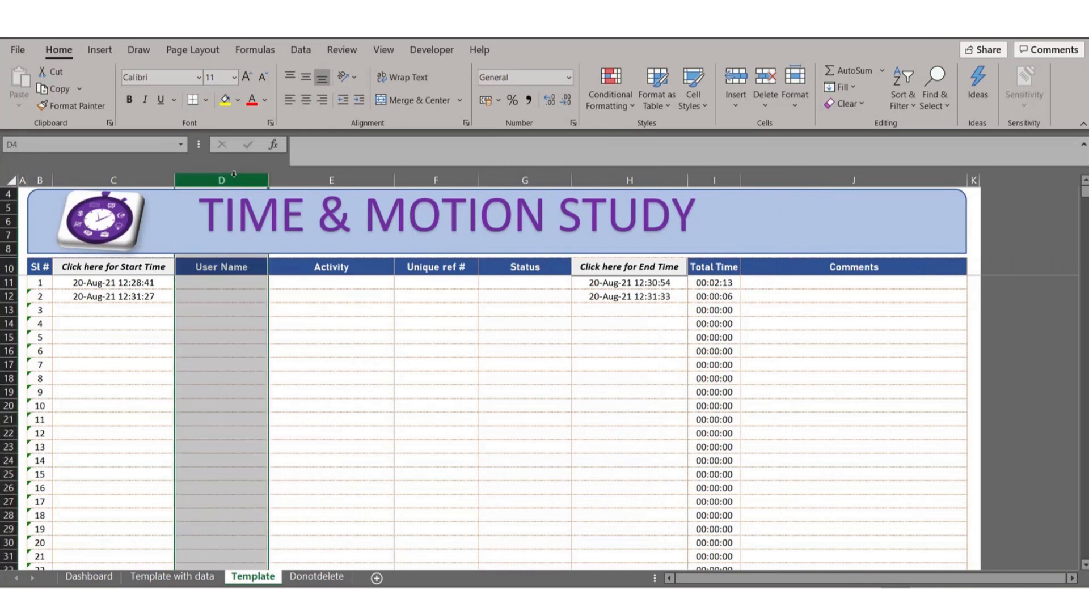
key("ctrl+plus")
key("ctrl+plus")
left_click(394, 330)
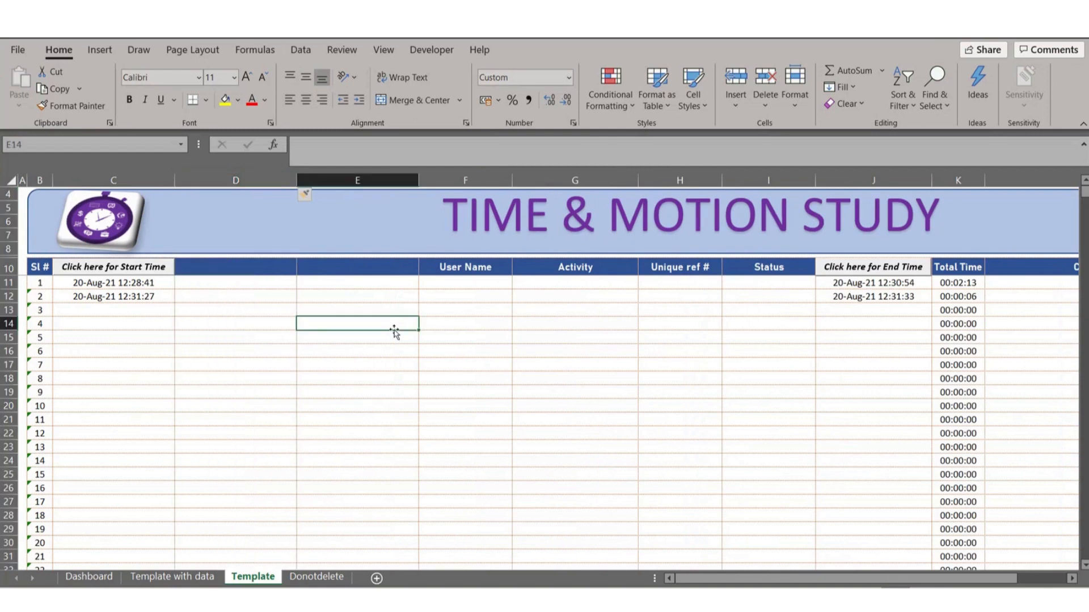
Examine the header cells D10 and E10 and the first entry cells D11 and E11 of the two blank columns.
left_click(257, 261)
left_click(332, 261)
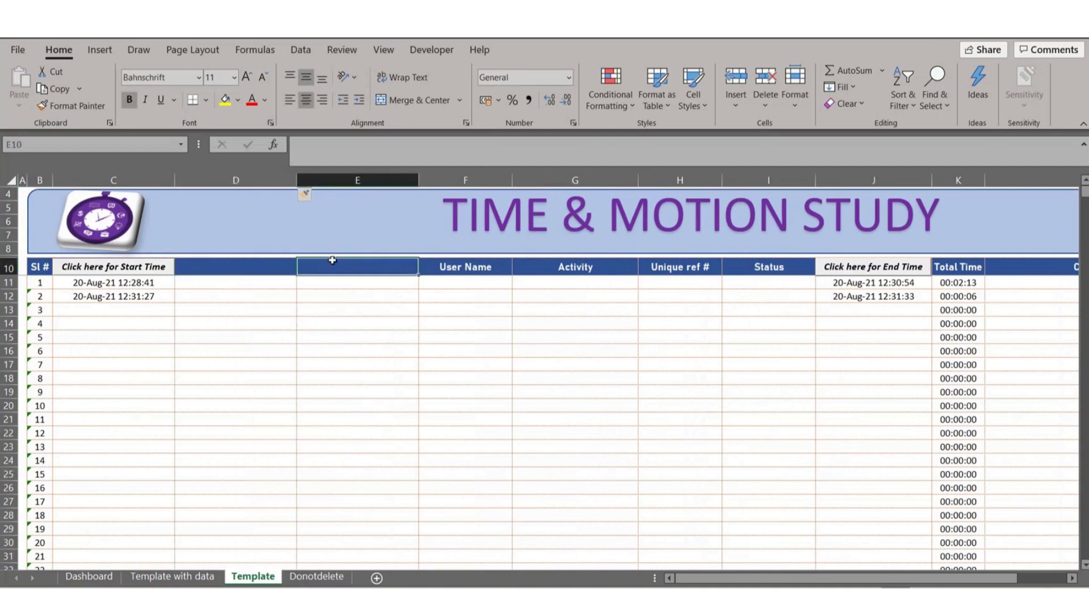
left_click(256, 283)
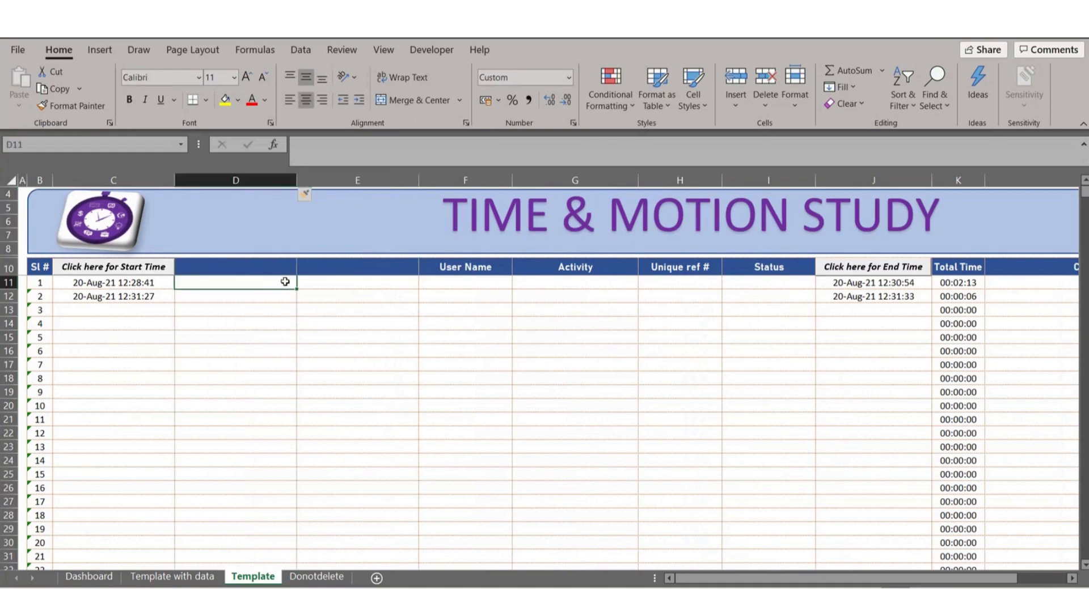
left_click(380, 283)
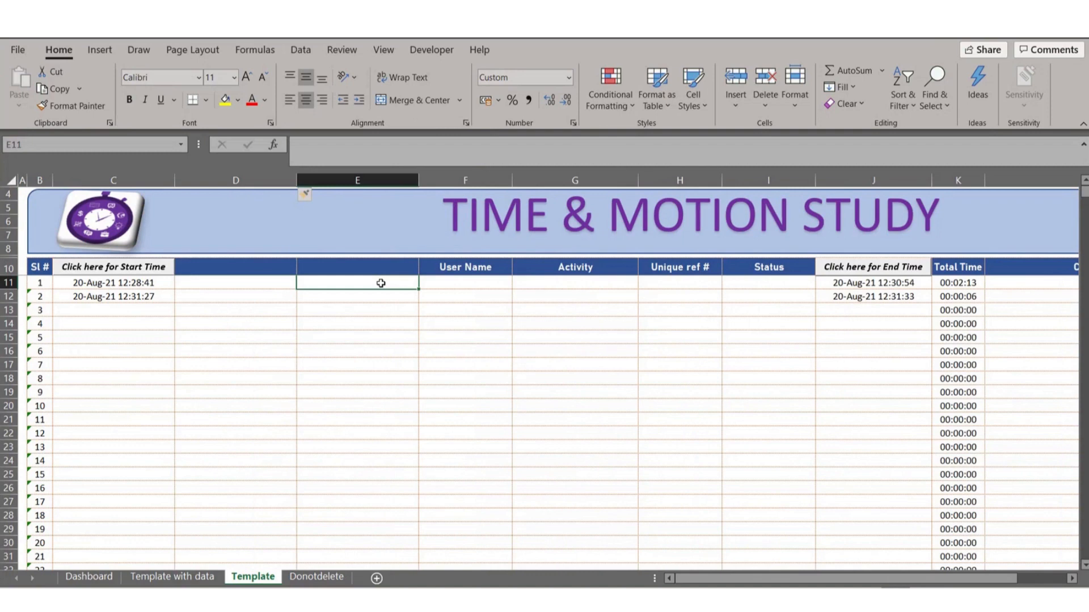
Review the Donotdelete sheet's lists as the place for new dropdown values, and return to the Template sheet.
left_click(316, 576)
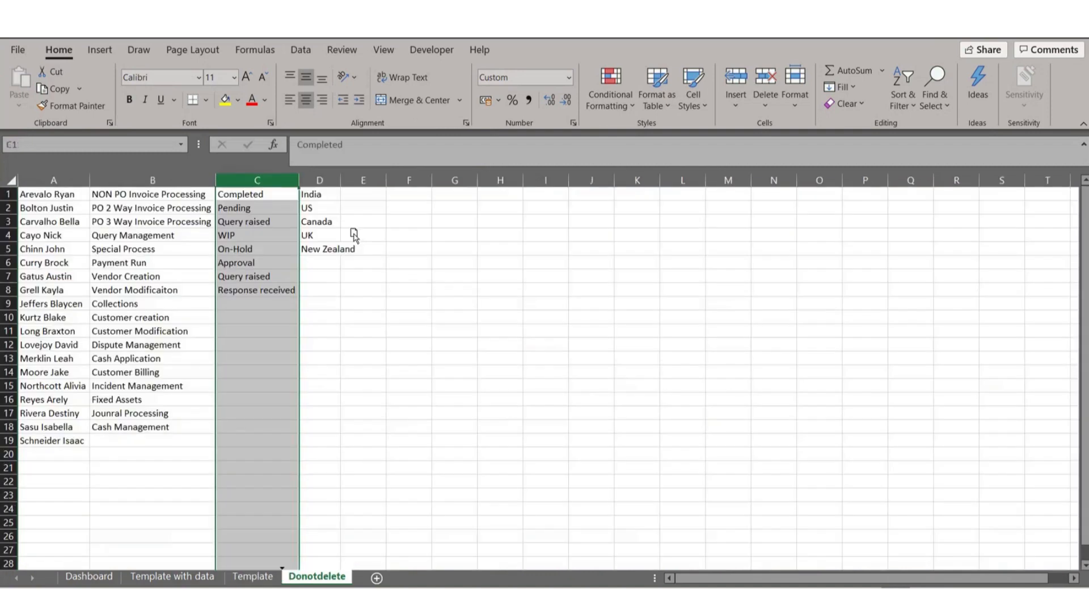
left_click(373, 329)
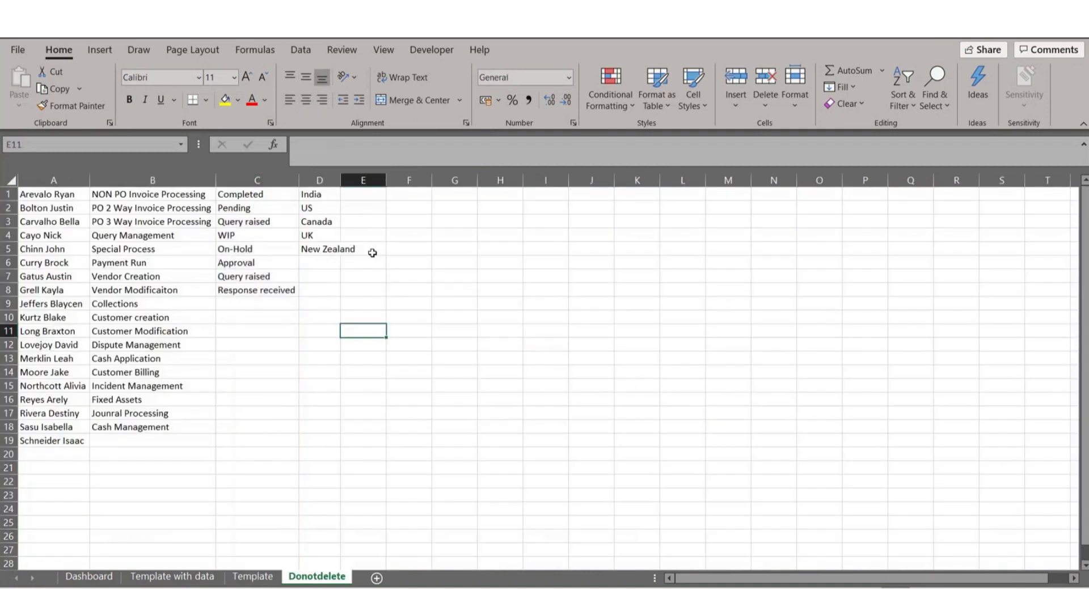
left_click(252, 577)
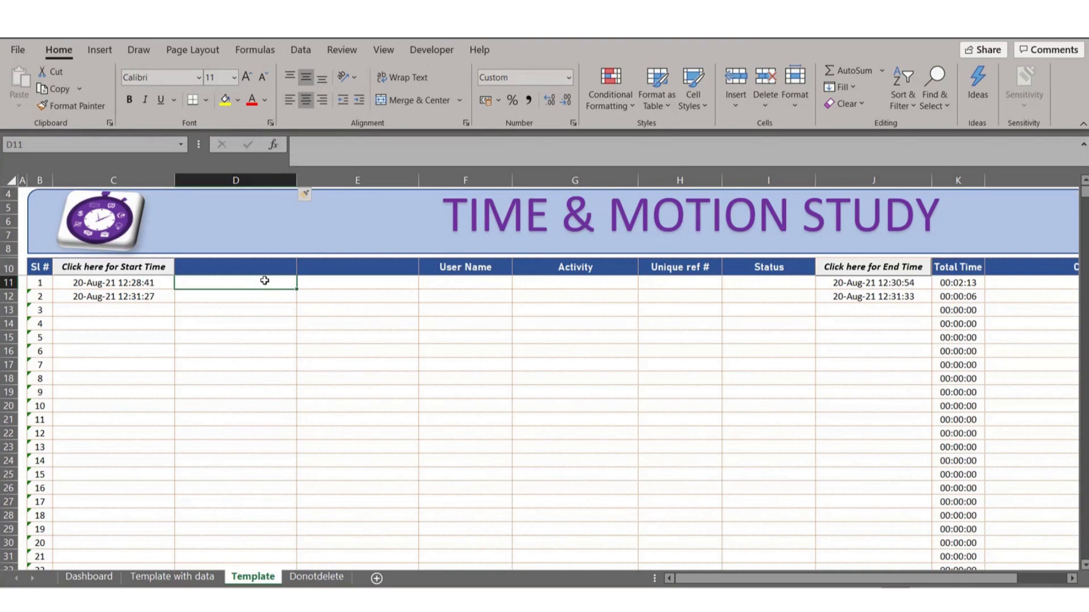
left_click(365, 470)
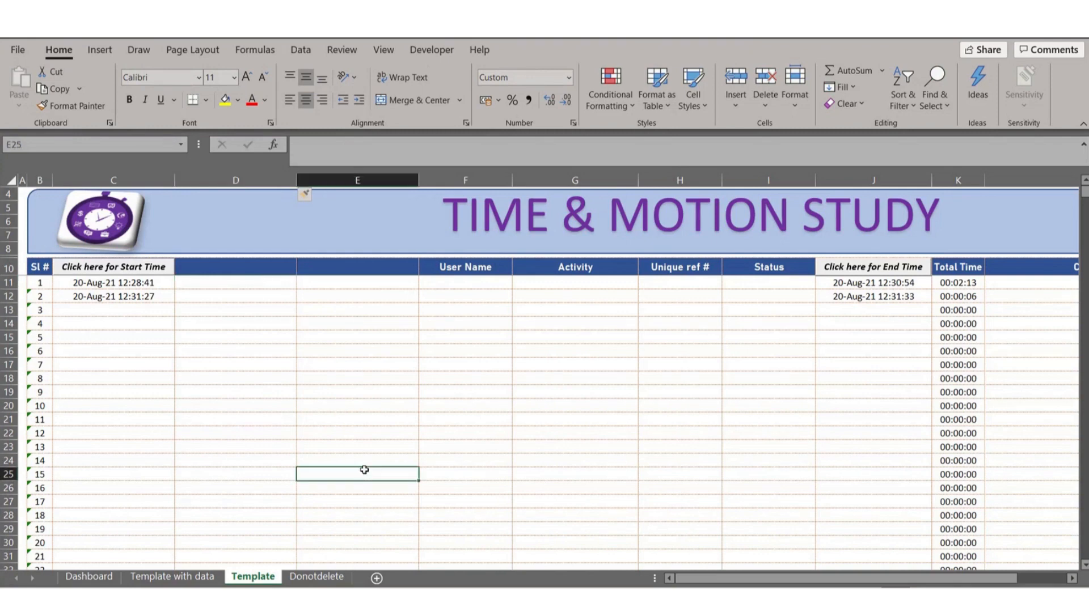
Undo the two column insertions and the Region column deletion in the Template sheet.
key("ctrl+z")
key("ctrl+z")
key("ctrl+z")
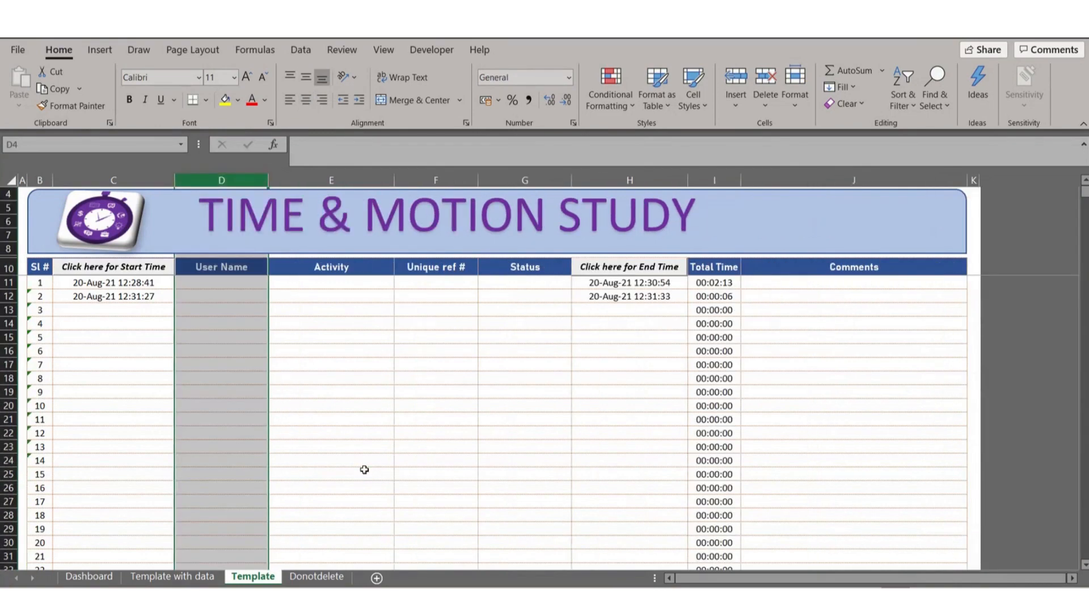
left_click(503, 392)
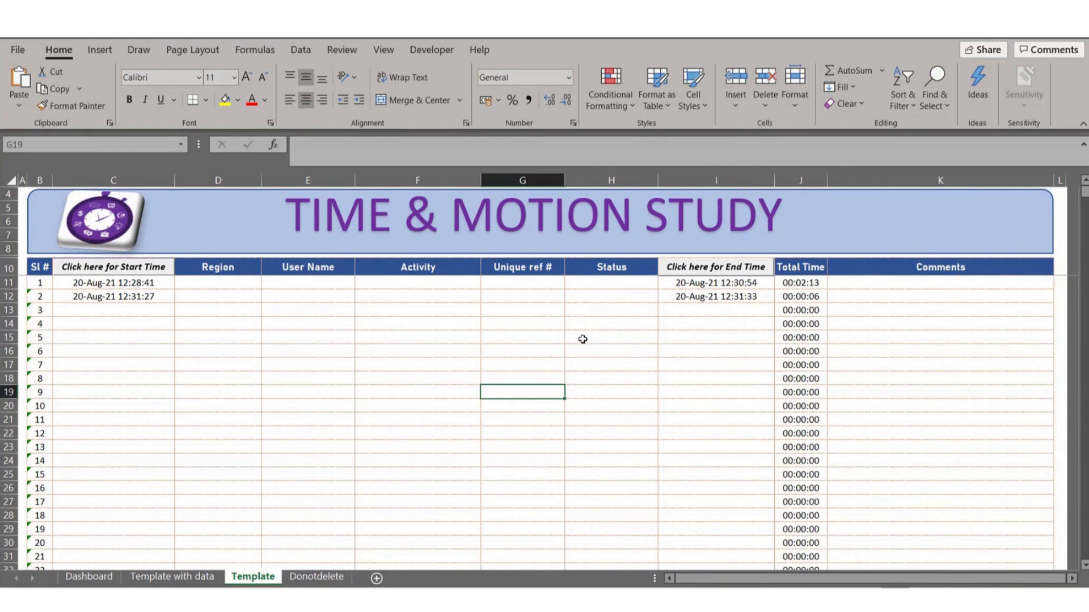
left_click(603, 305)
Examine the sample records in the Template with data sheet, from the first row to the last and back.
left_click(178, 578)
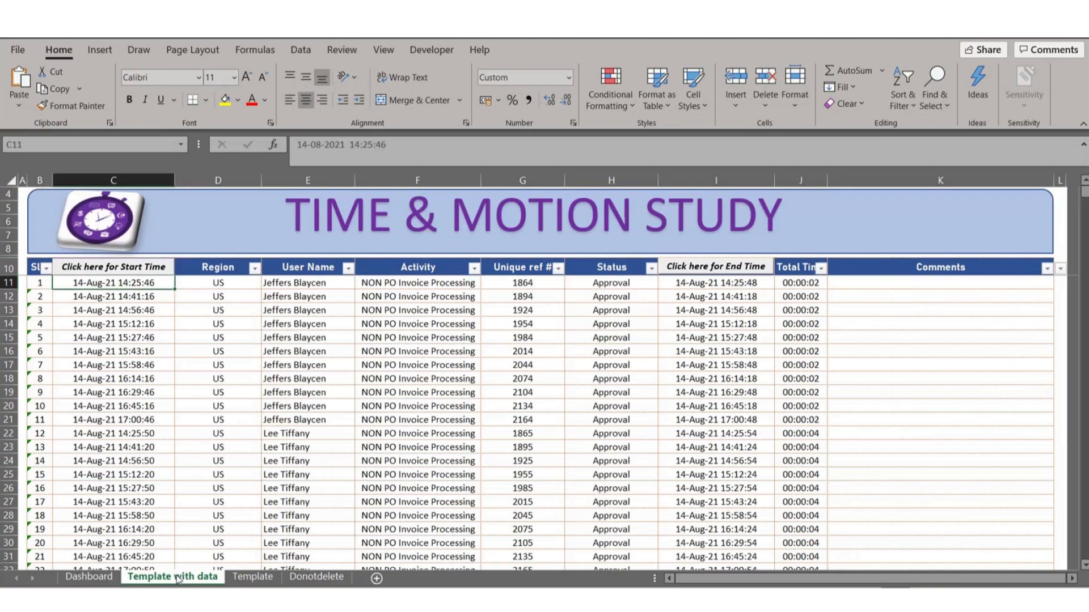
left_click(219, 376)
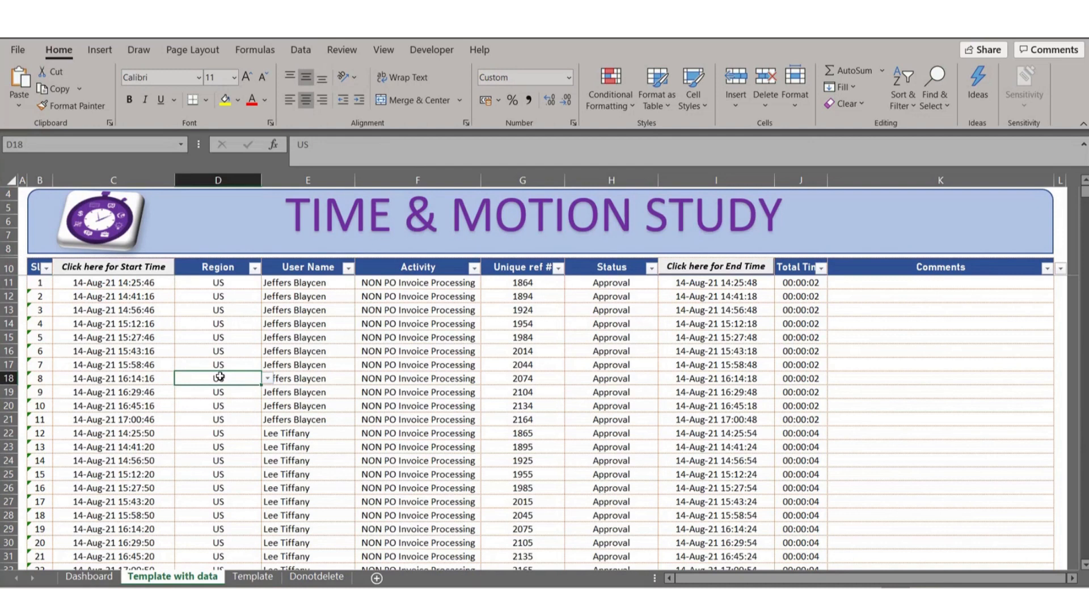
left_click(137, 313)
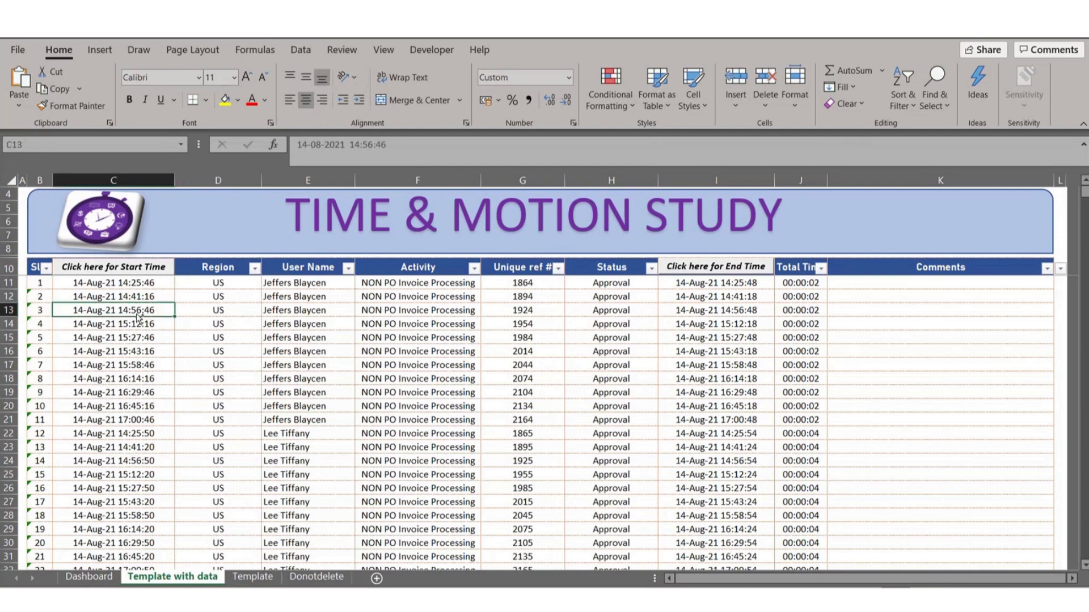
key("ctrl+Down")
key("ctrl+Up")
key("Down")
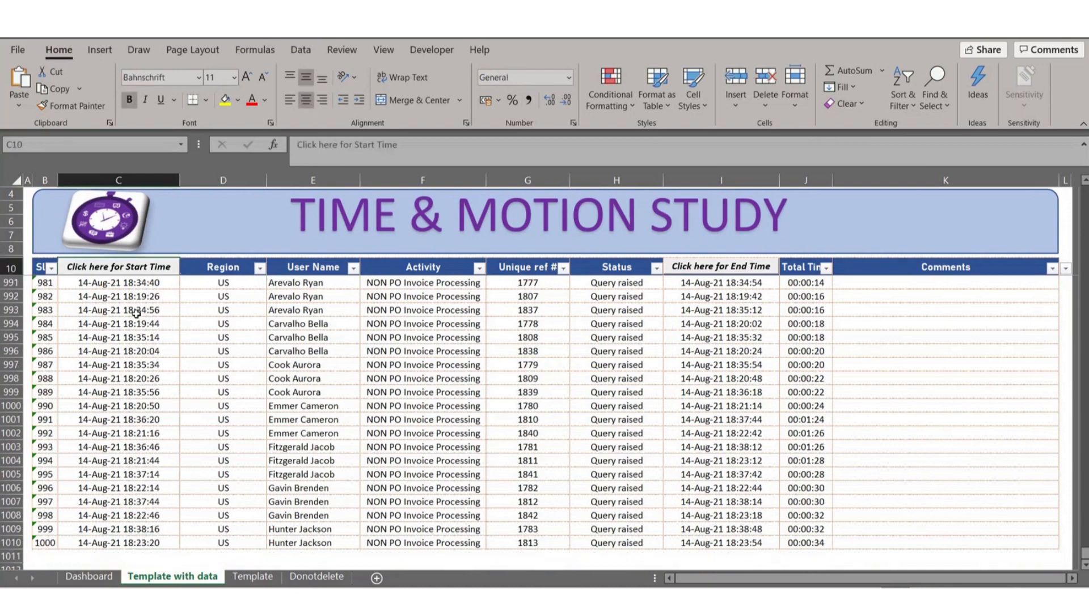
key("Down")
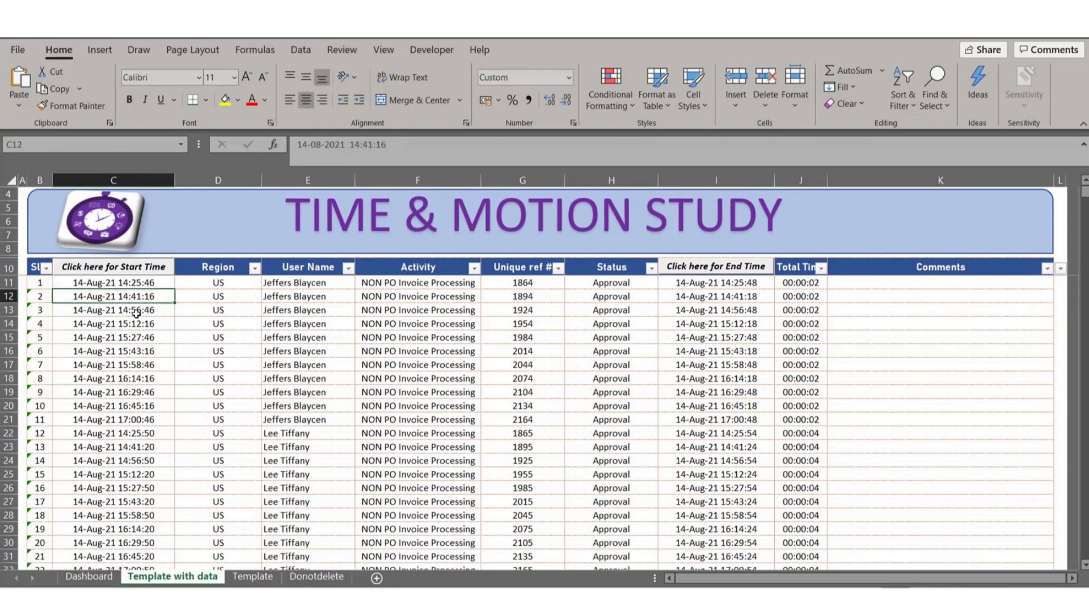
key("Right")
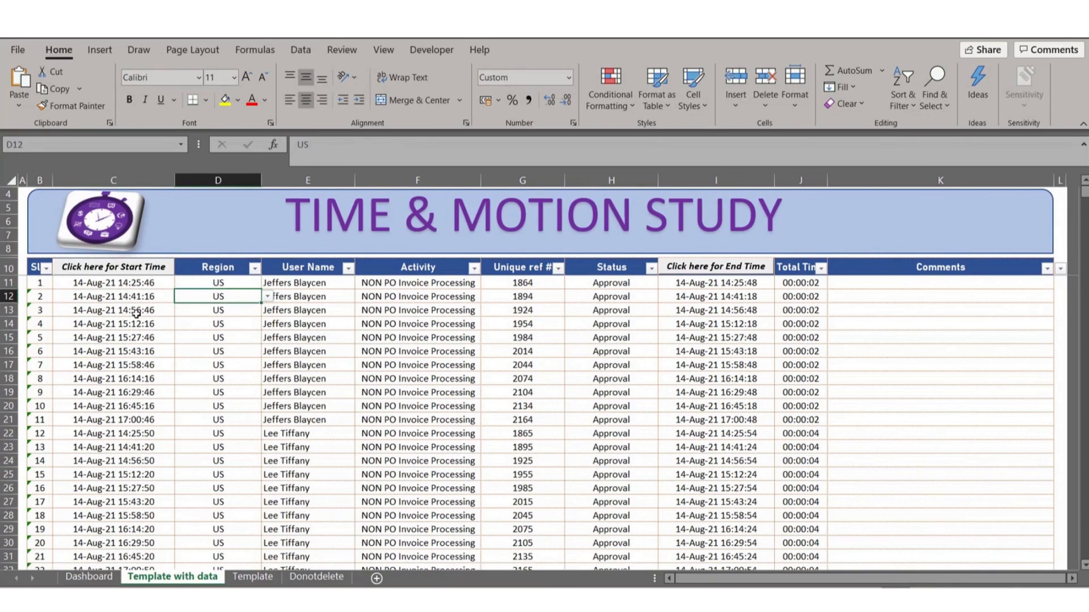
Examine the User Name, Activity and Total Time columns in the sample data, and open H12's list of Status options without changing the value.
left_click(333, 307)
left_click(474, 284)
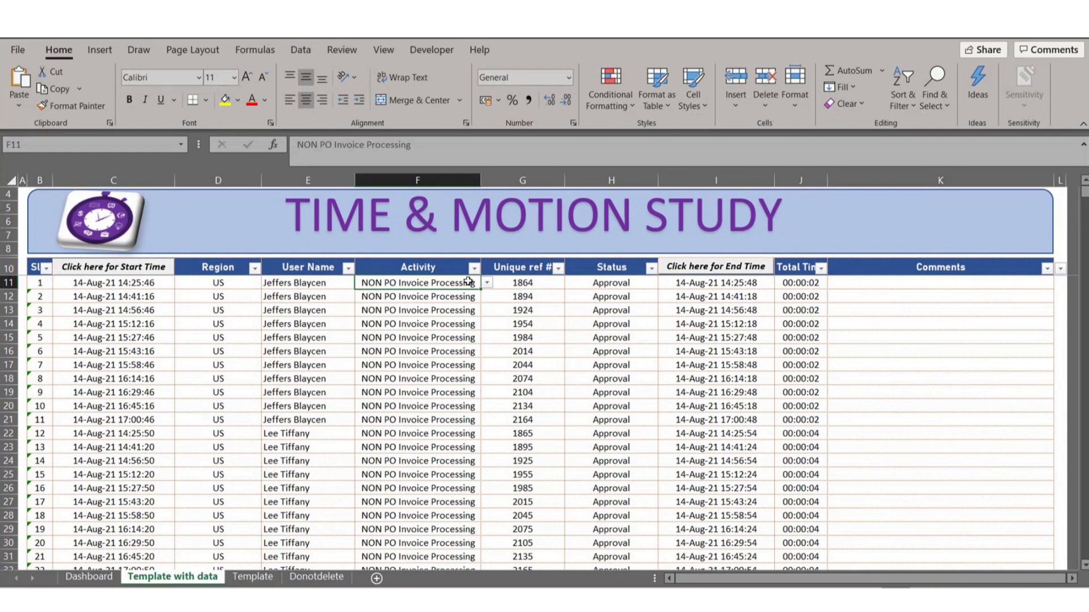
left_click(630, 296)
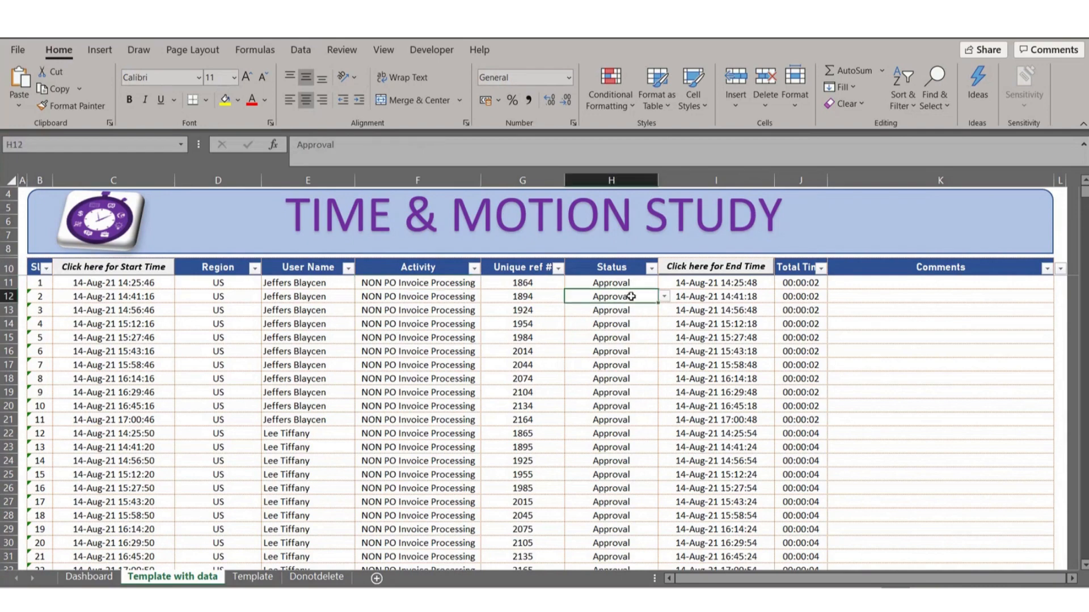
left_click(663, 296)
left_click(664, 324)
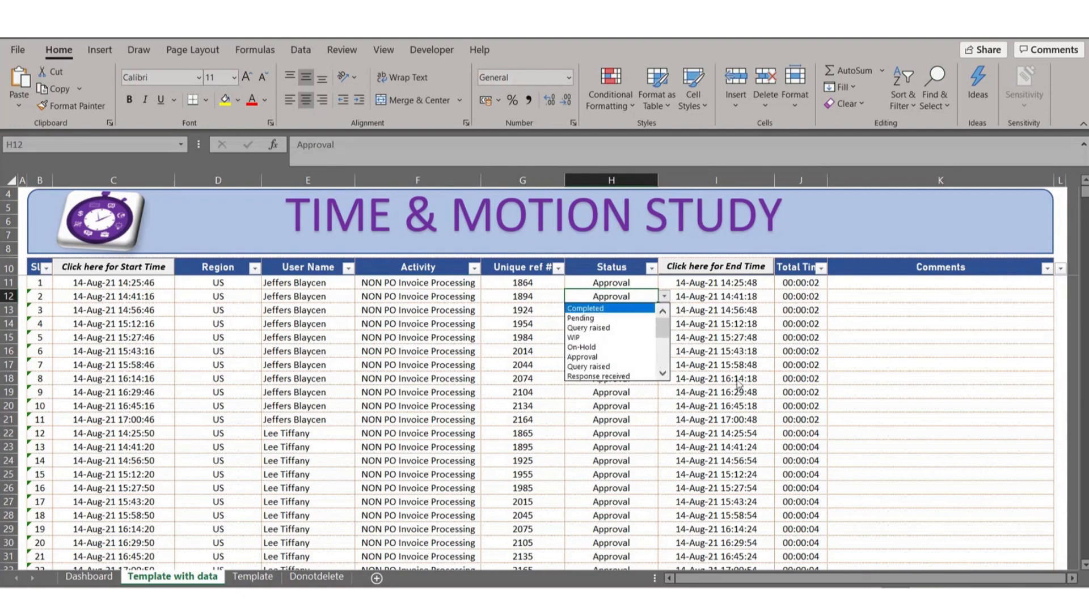
key("Escape")
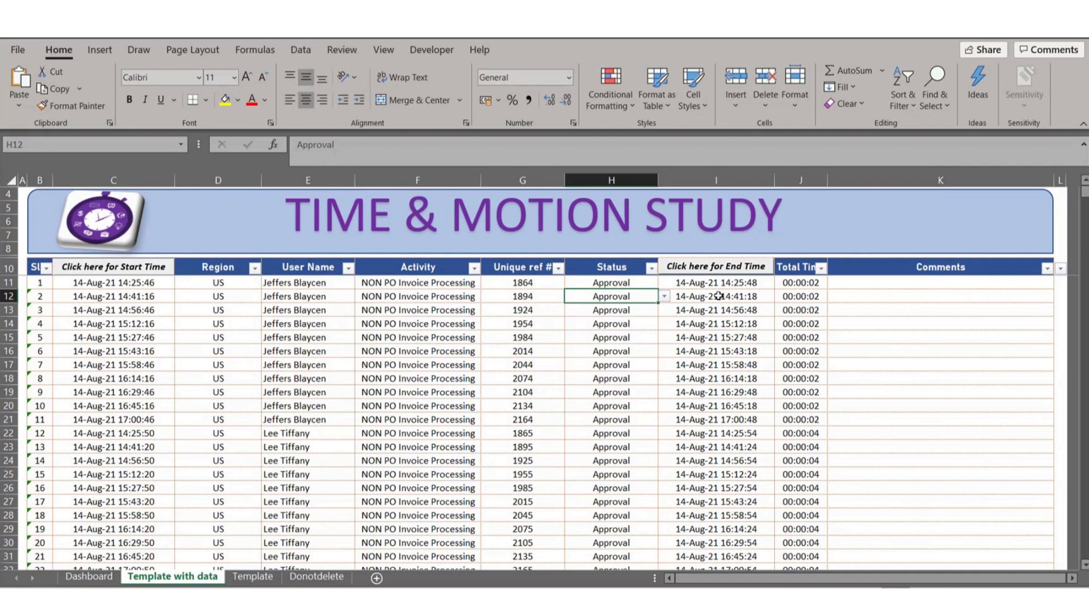
left_click(797, 321)
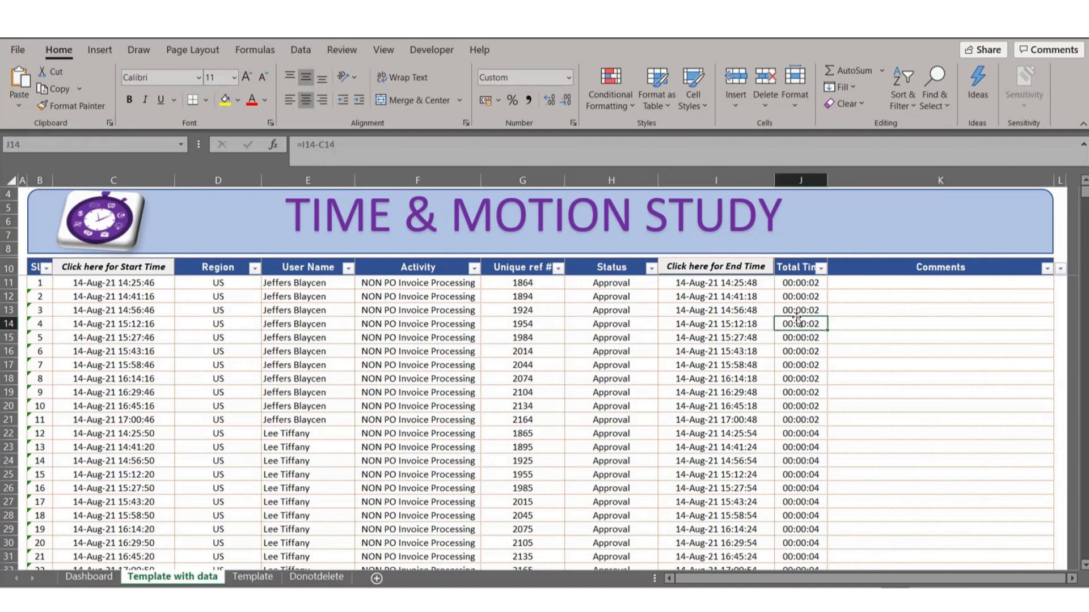
View the last sample record in the Start Time column of the Template with data sheet.
left_click(323, 366)
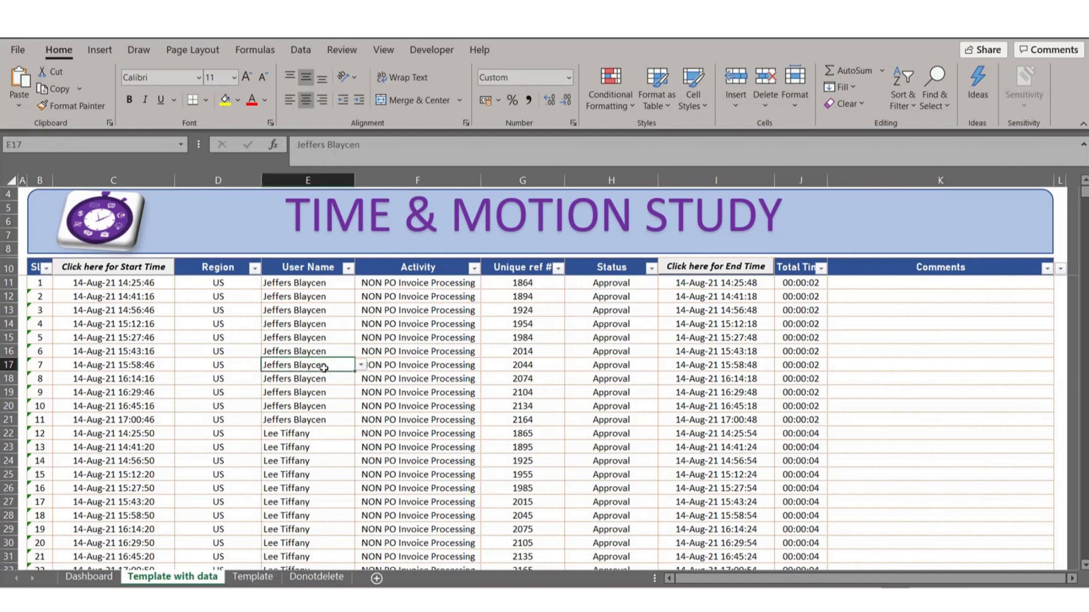
key("Left")
key("Left")
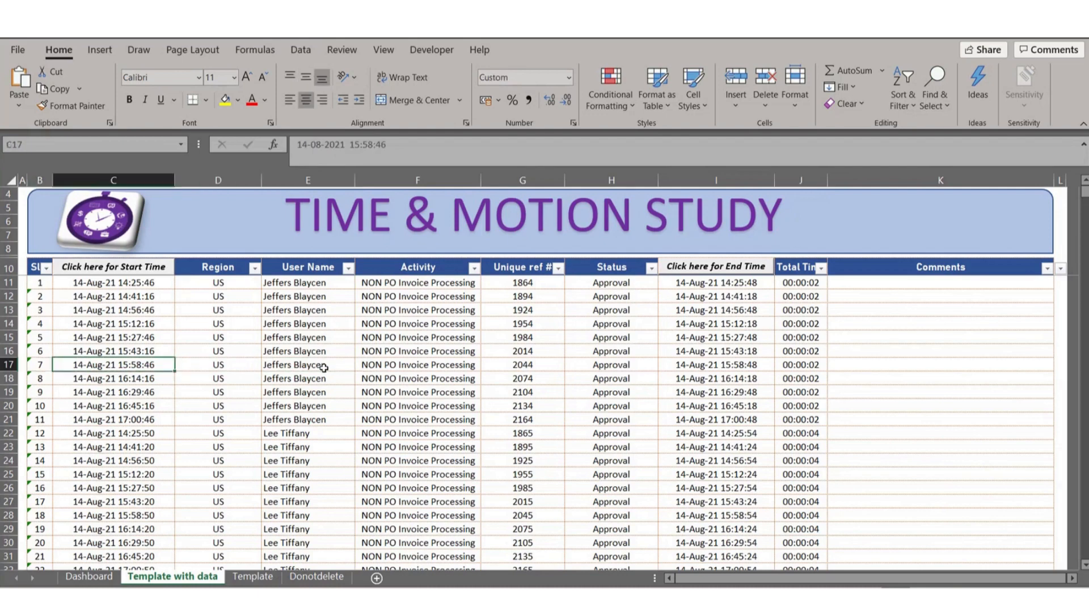
key("ctrl+Down")
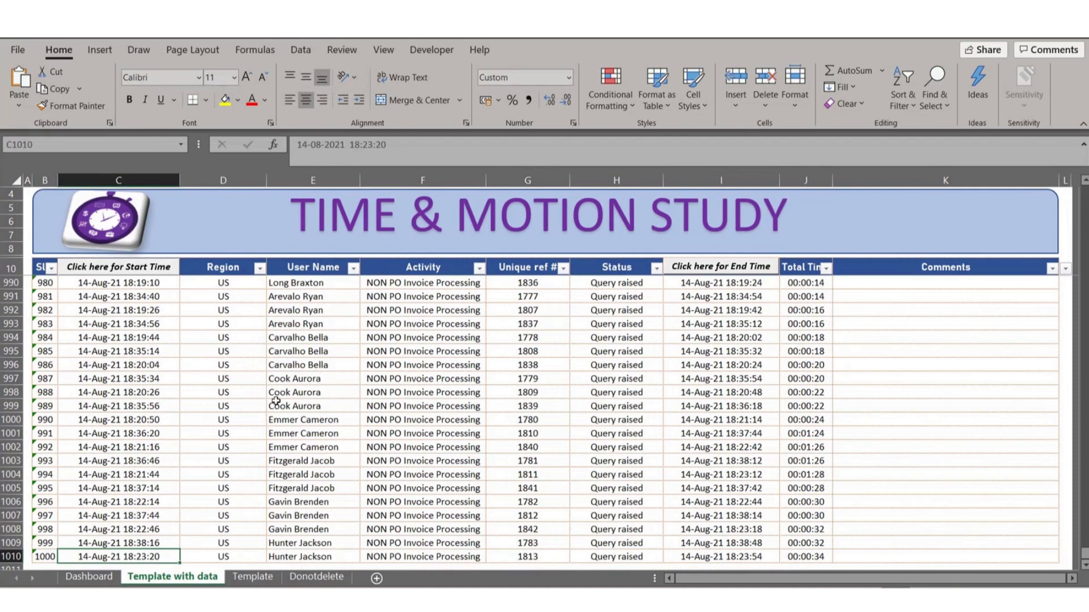
Show the Dashboard sheet and examine the Team Members column of the Average Time table, B5 to B14.
left_click(89, 577)
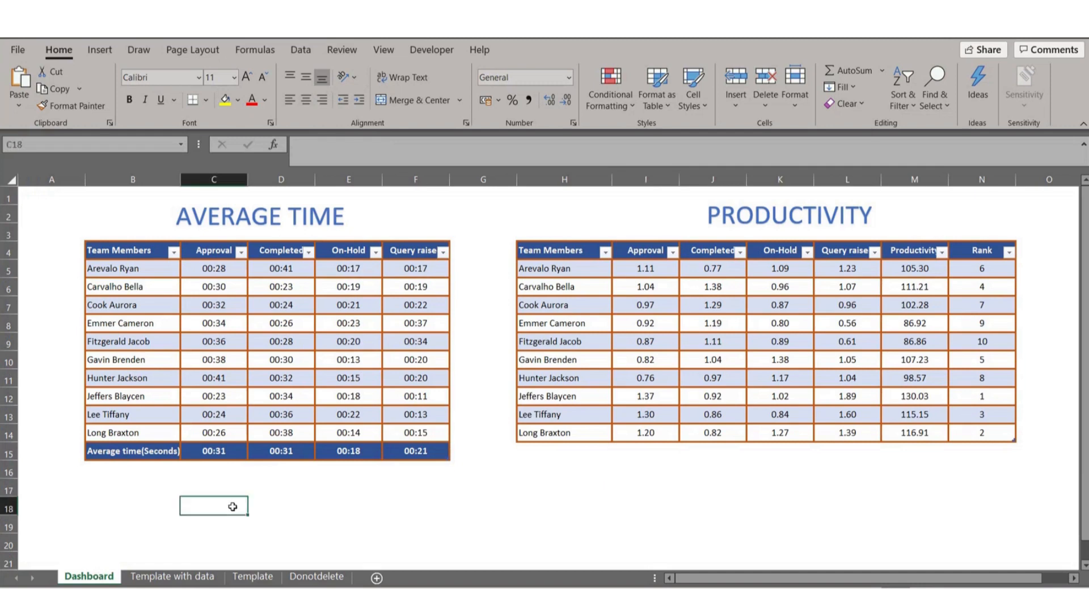
left_click(153, 271)
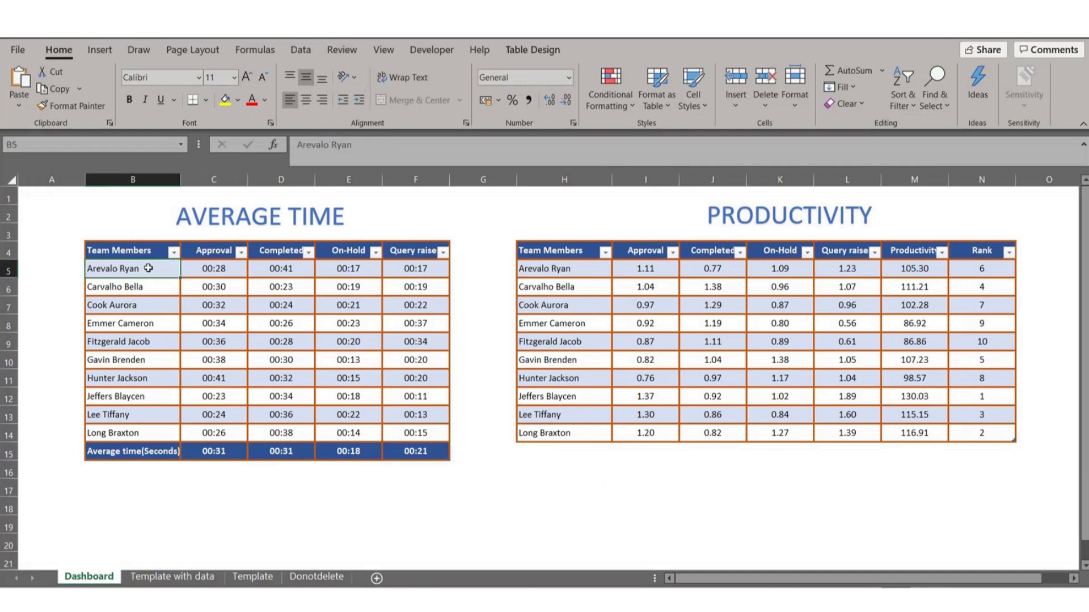
left_click(139, 248)
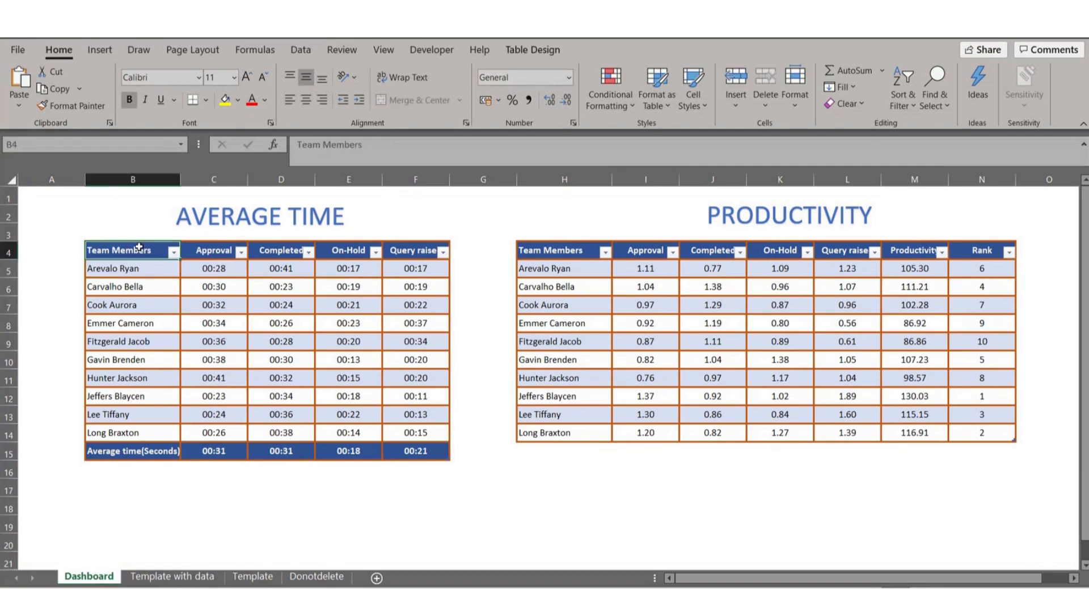
left_click(139, 179)
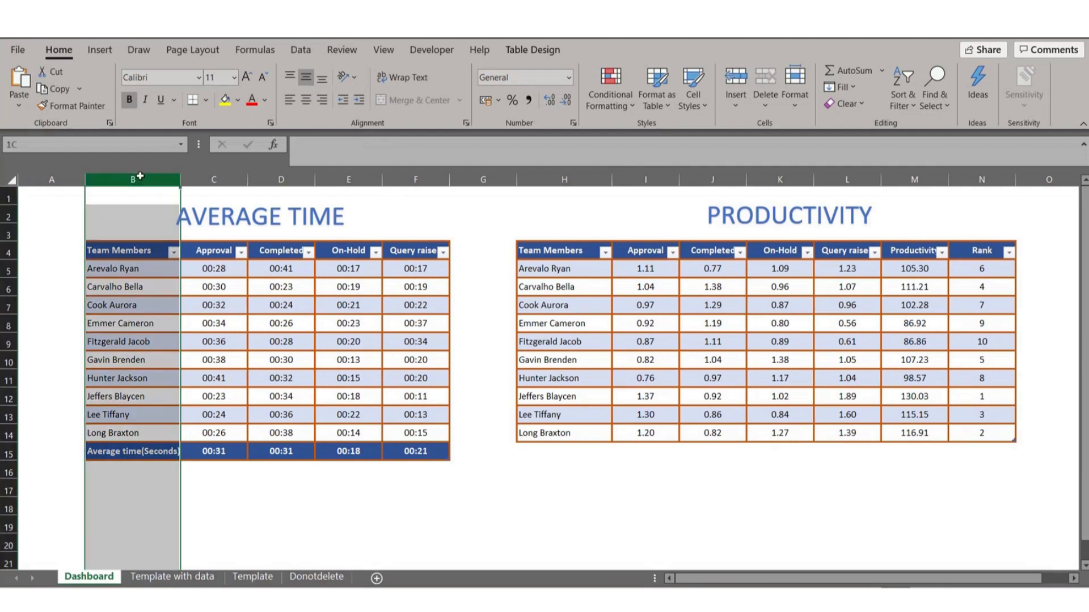
left_click_drag(132, 269, 130, 429)
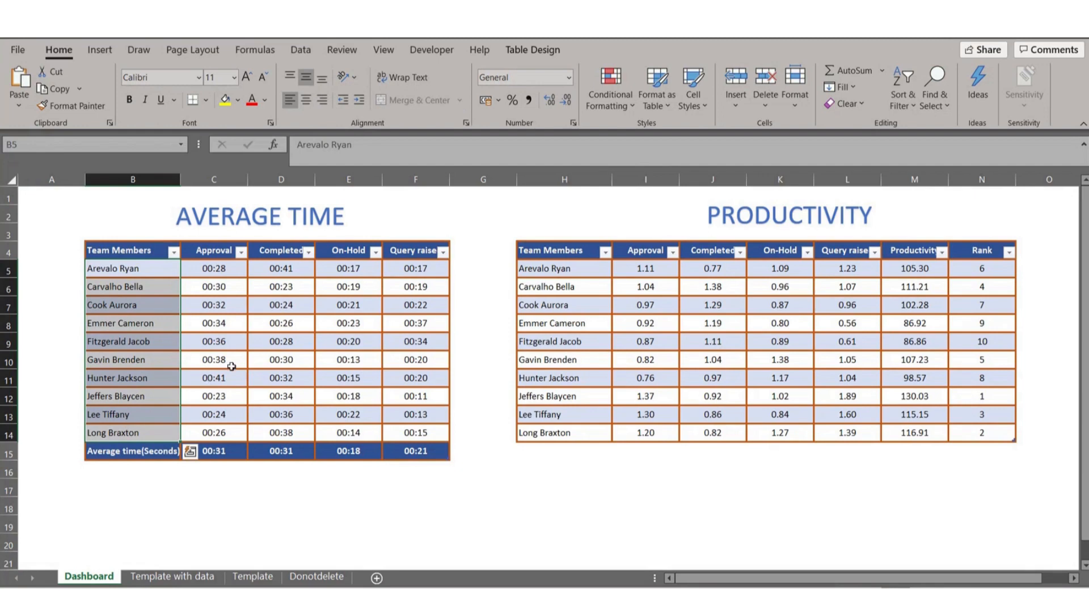
Examine the Average Time table's status headers C4:F4 and the team members' average values in C5:F14.
left_click(231, 268)
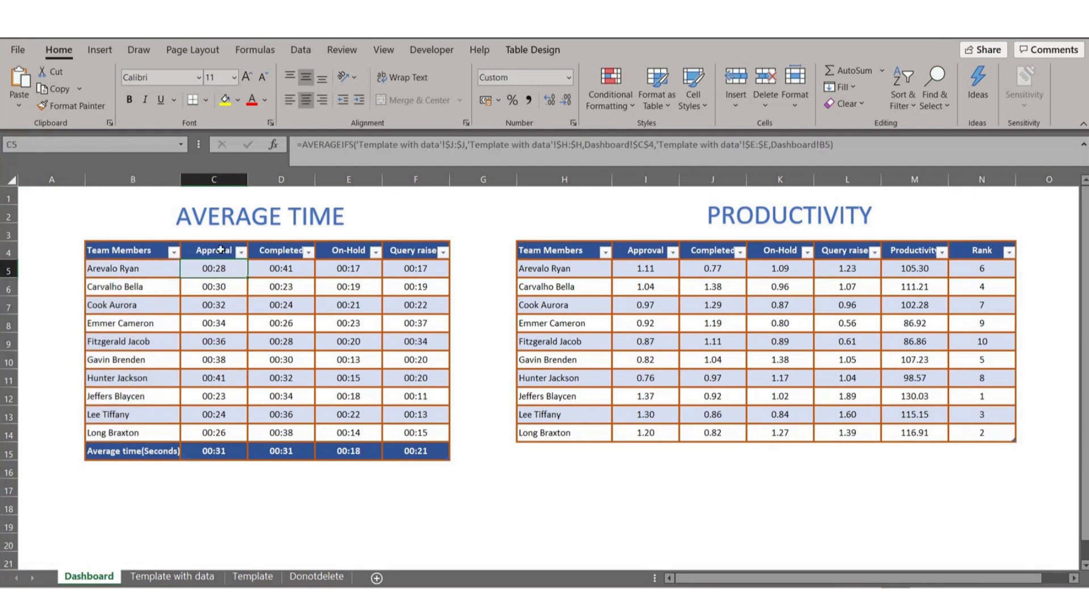
left_click_drag(221, 251, 411, 254)
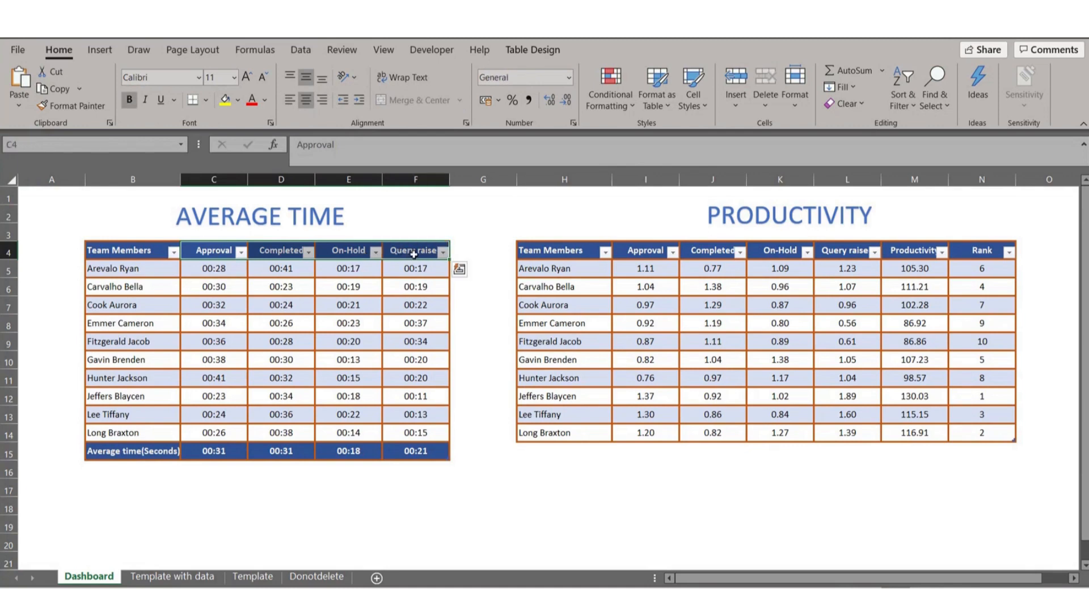
left_click(222, 268)
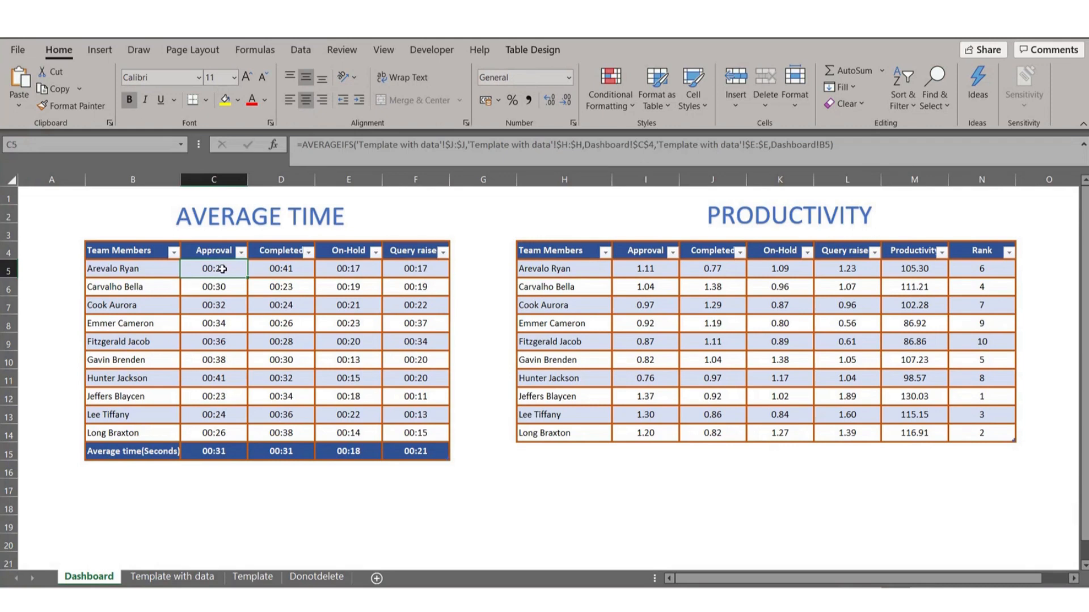
left_click_drag(223, 269, 439, 428)
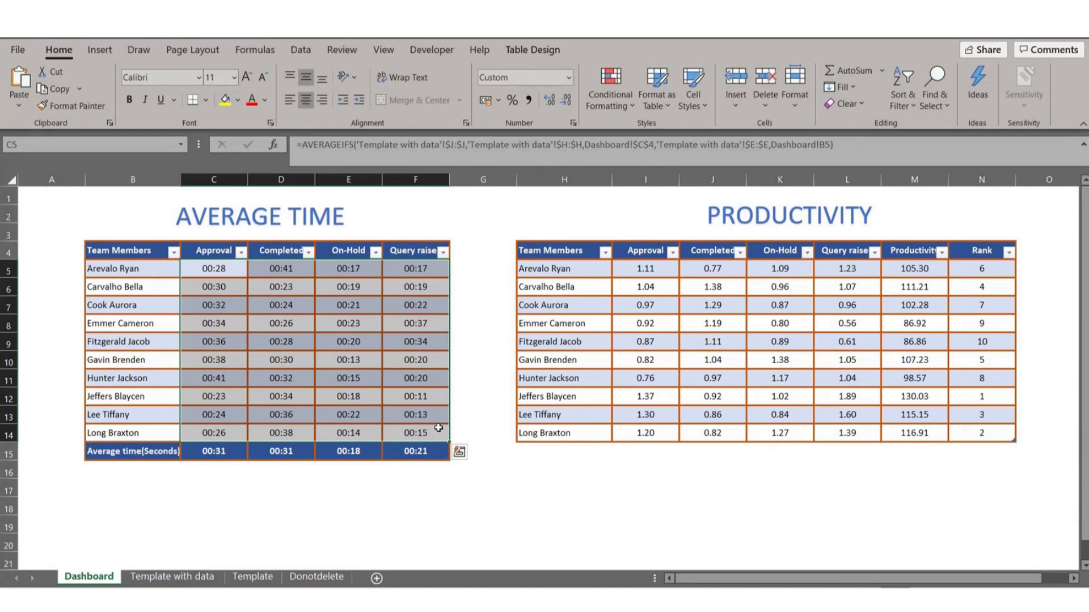
Compare the Approval header in C4 with the first team member's average approval time in C5.
left_click(226, 274)
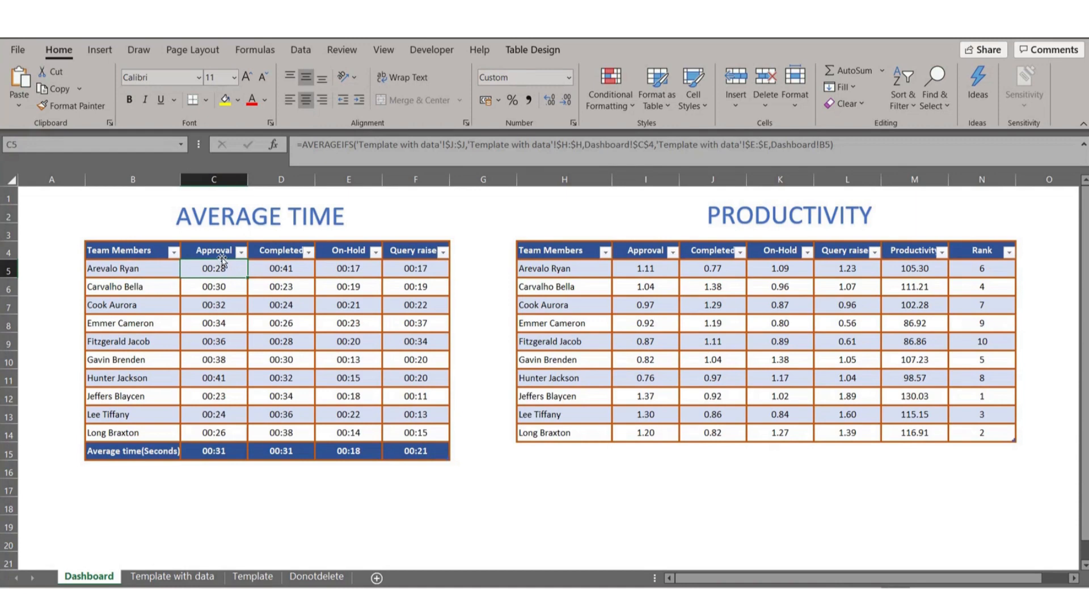
left_click(222, 253)
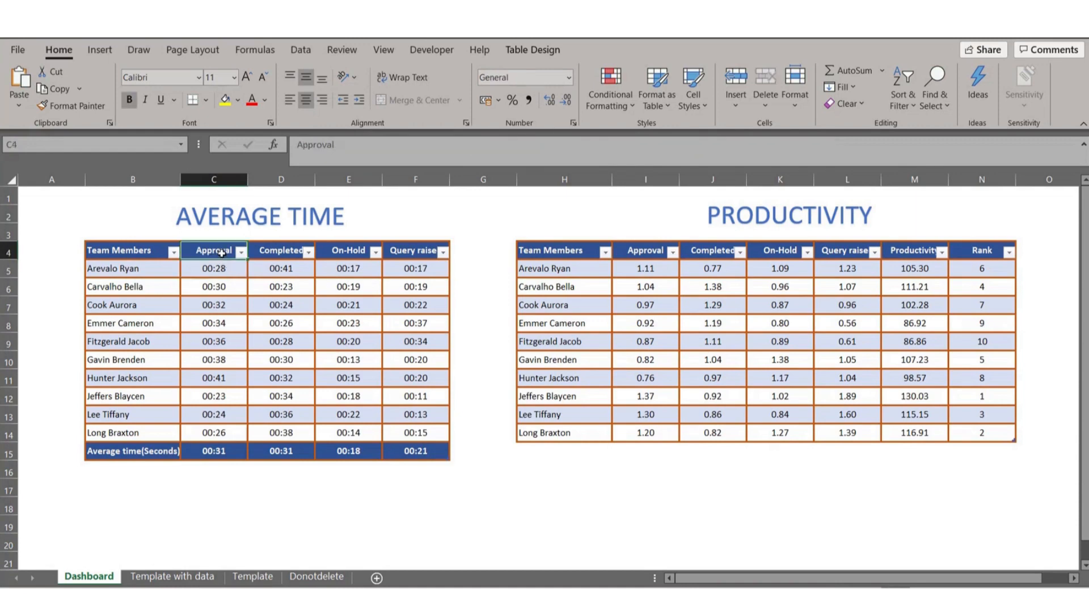
left_click(220, 269)
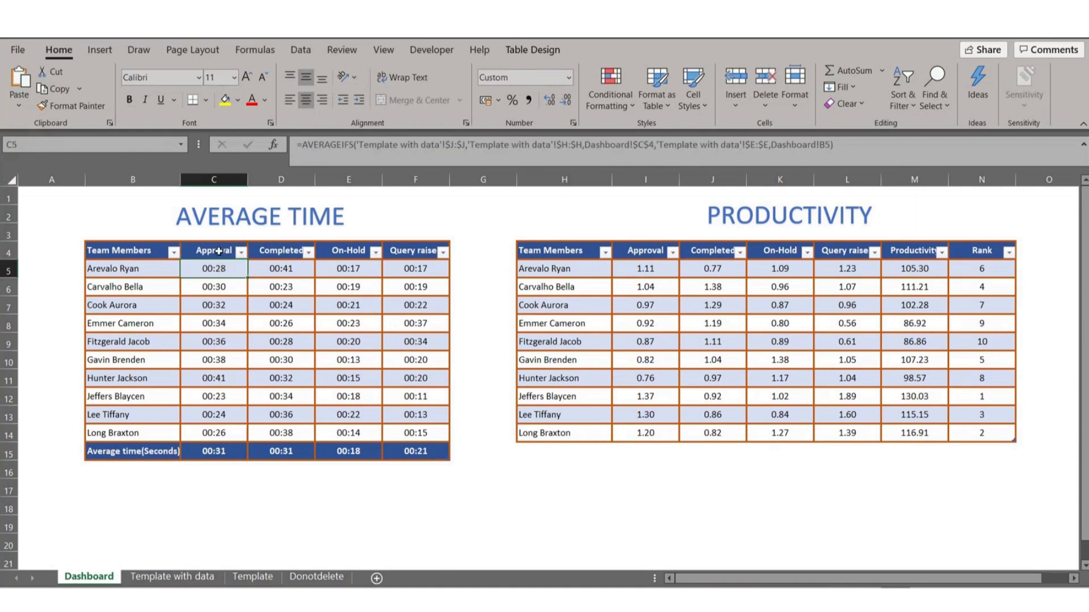
left_click(219, 251)
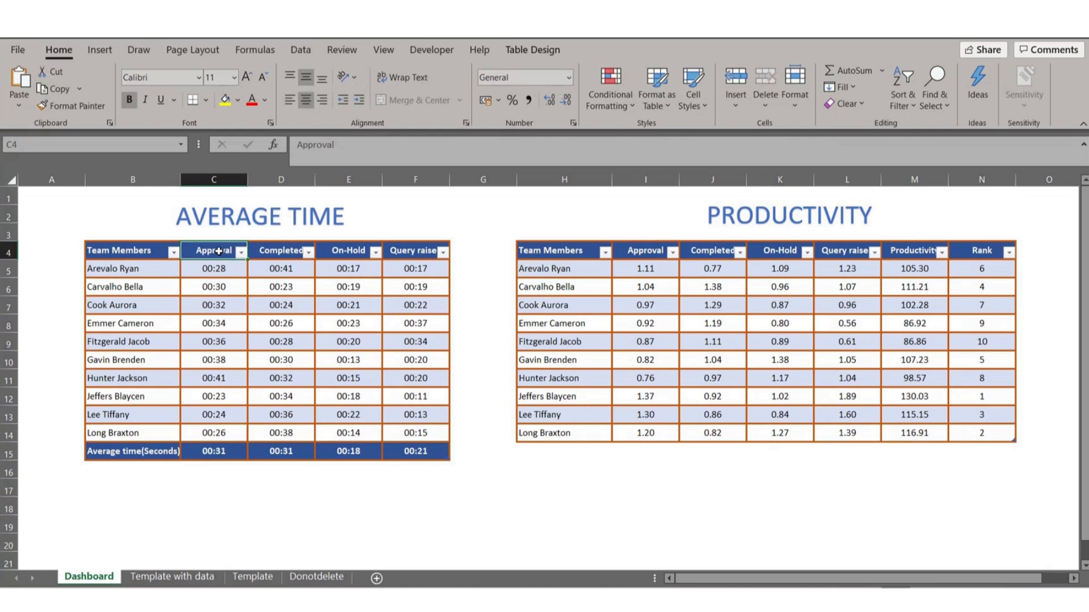
left_click(224, 268)
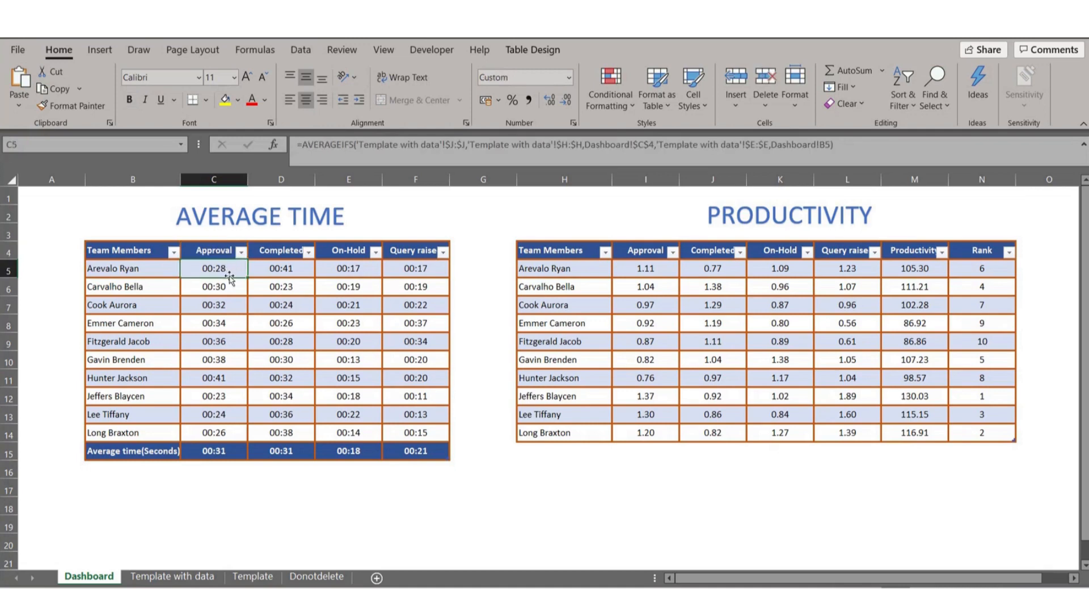
Check the second and third team members' rows, B6 to B7, and the overall Approval average in C15.
left_click(152, 288)
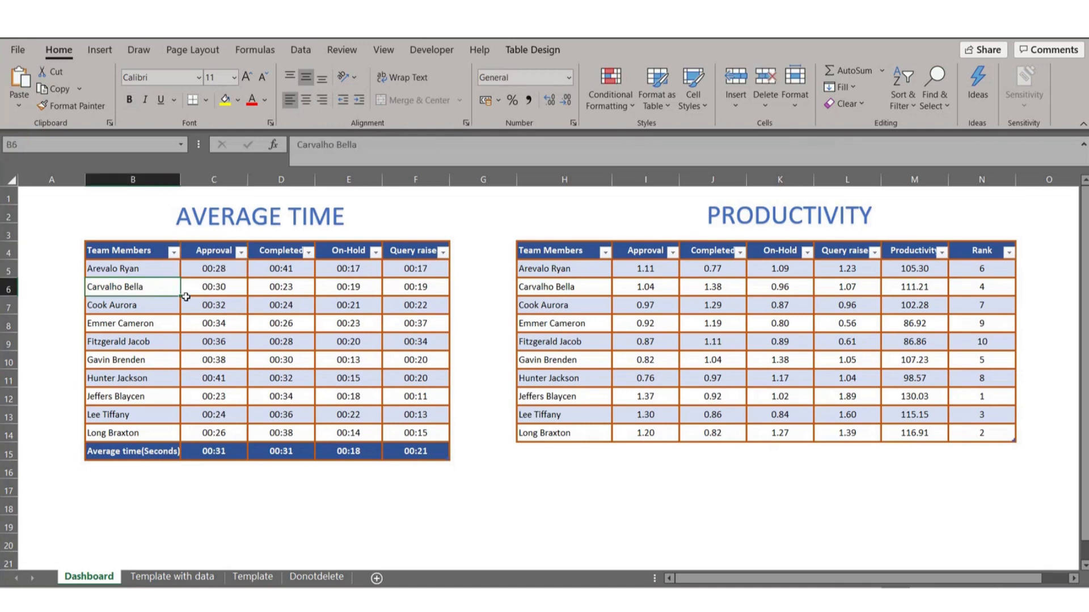
left_click(211, 289)
left_click(159, 310)
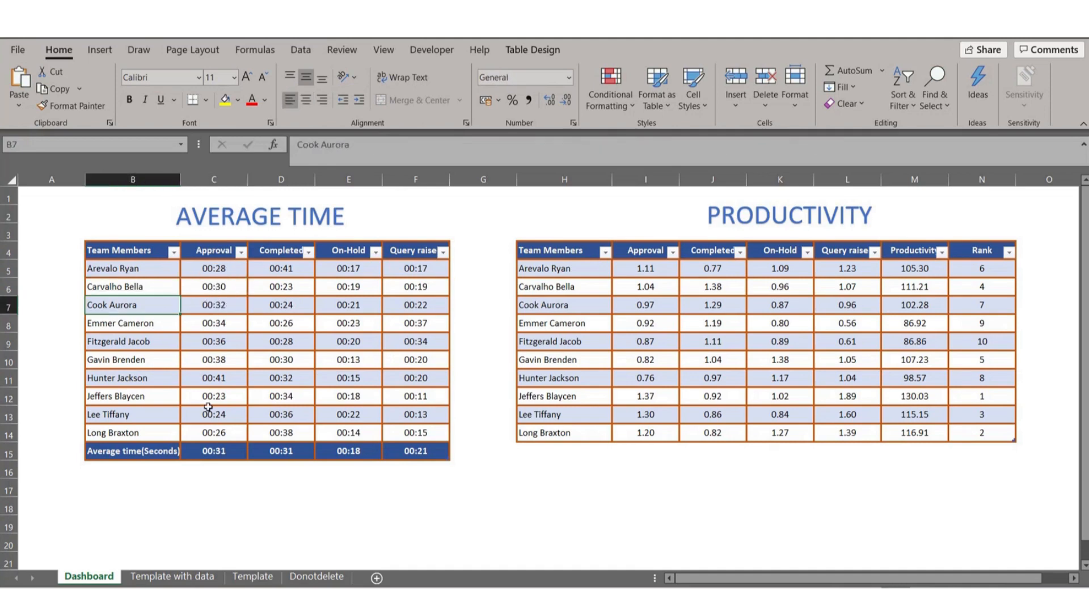
left_click(202, 451)
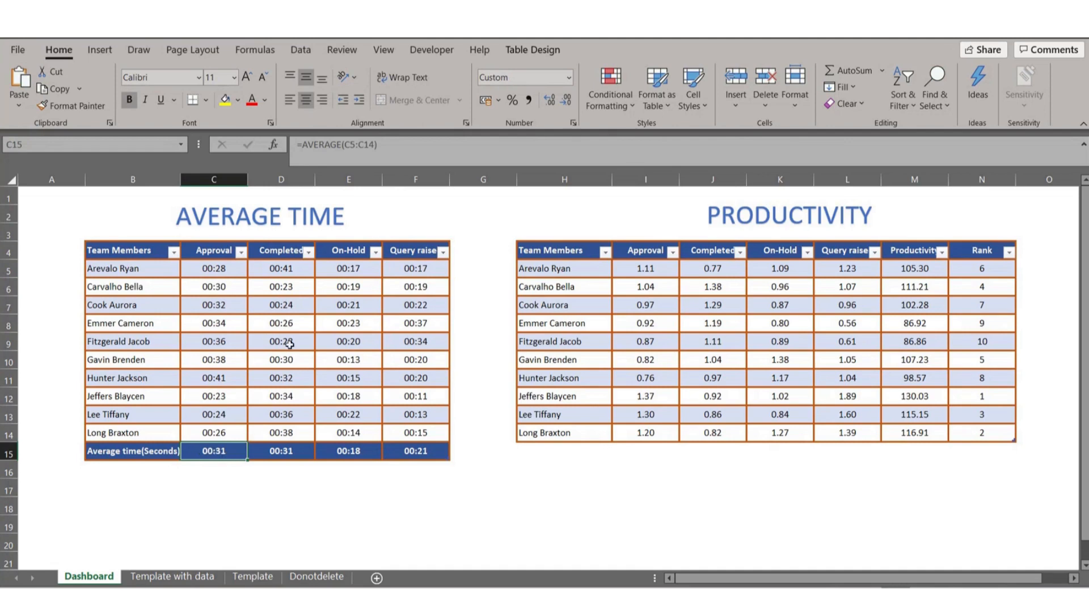
Review the Completed, On-Hold and Query raised headers of the Average Time table, D4 to F4.
left_click(285, 250)
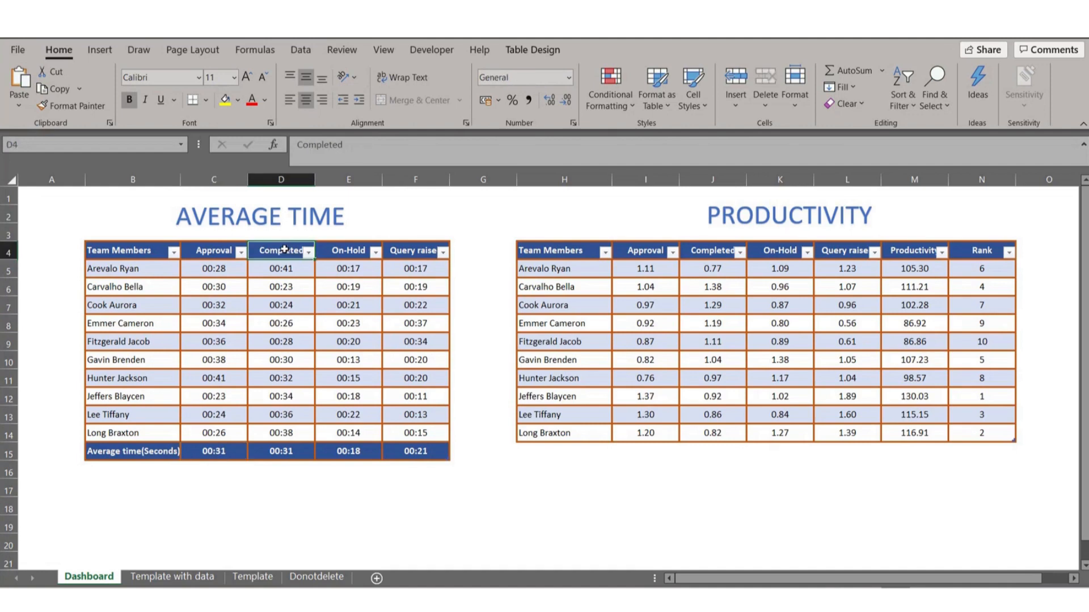
key("Right")
key("Right")
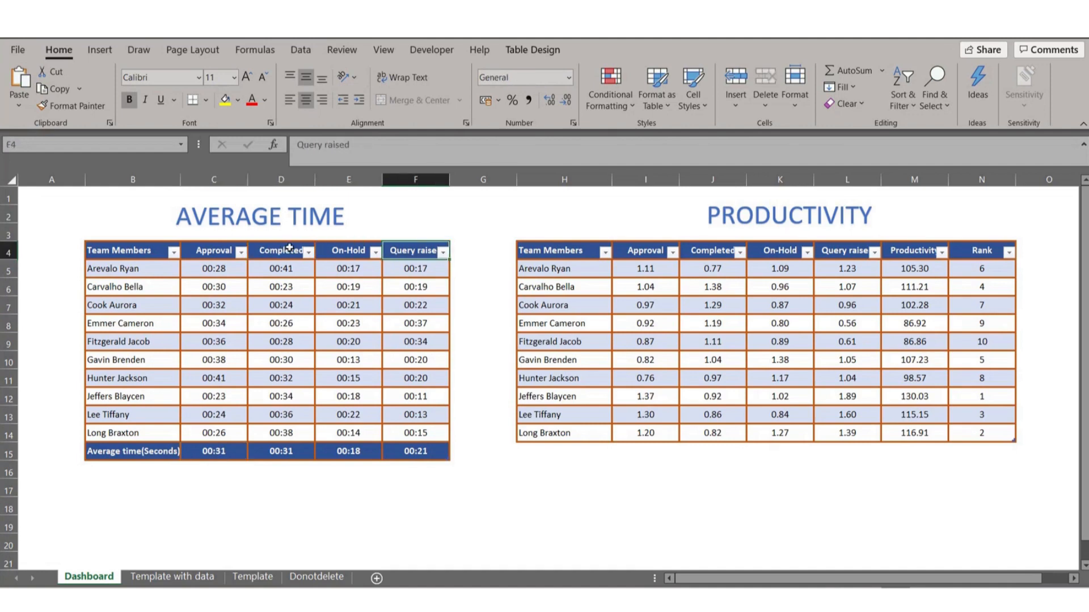
left_click(285, 249)
left_click(359, 247)
left_click(418, 255)
Inspect the AVERAGEIFS formula behind the first Approval average in C5, and leave it without editing.
left_click(218, 344)
left_click(217, 271)
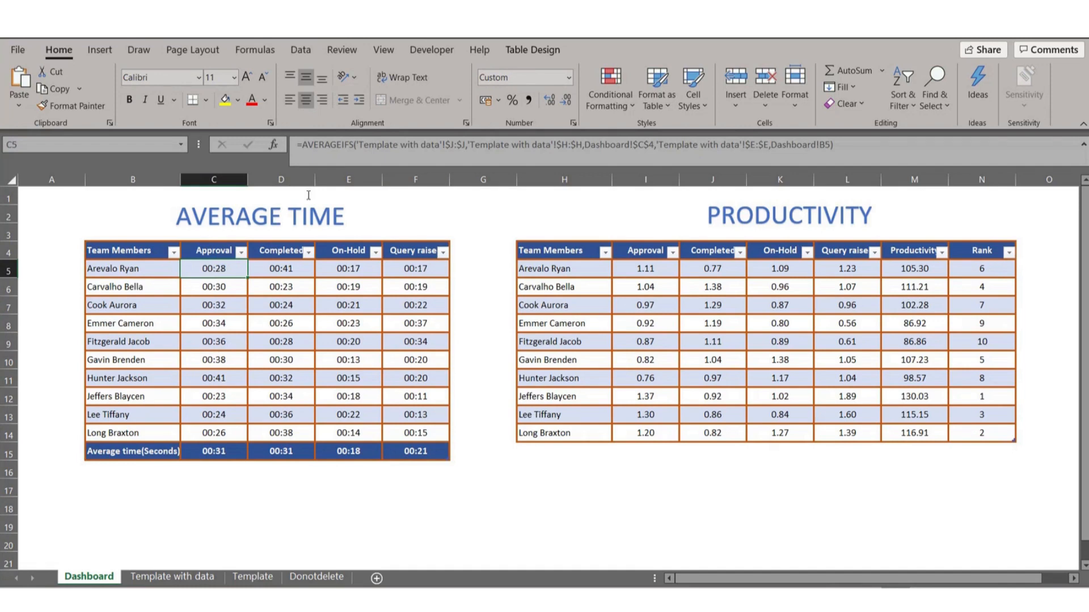
double_click(291, 147)
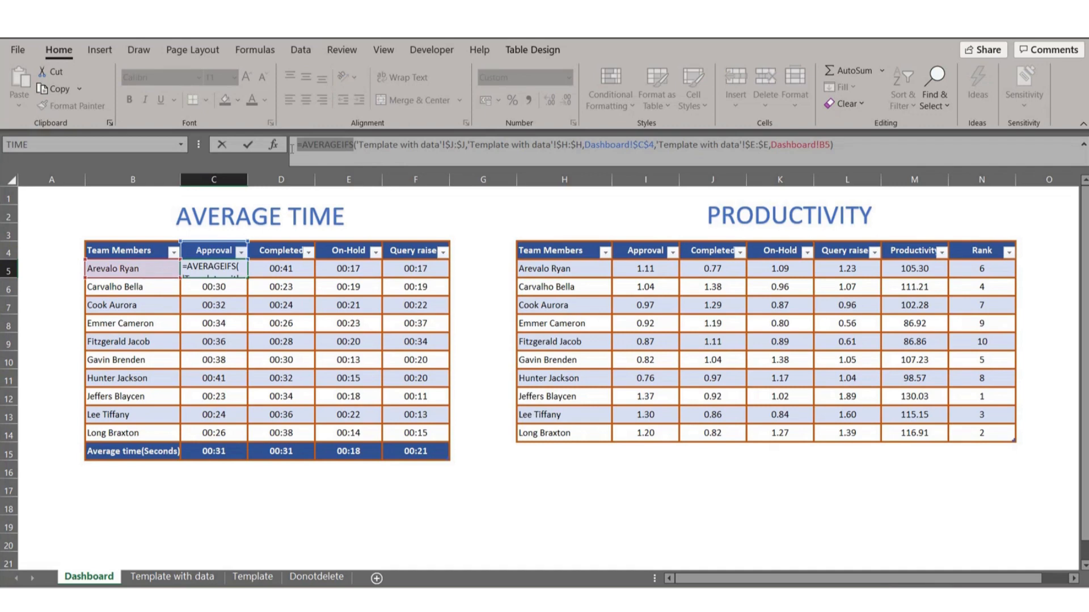
key("Escape")
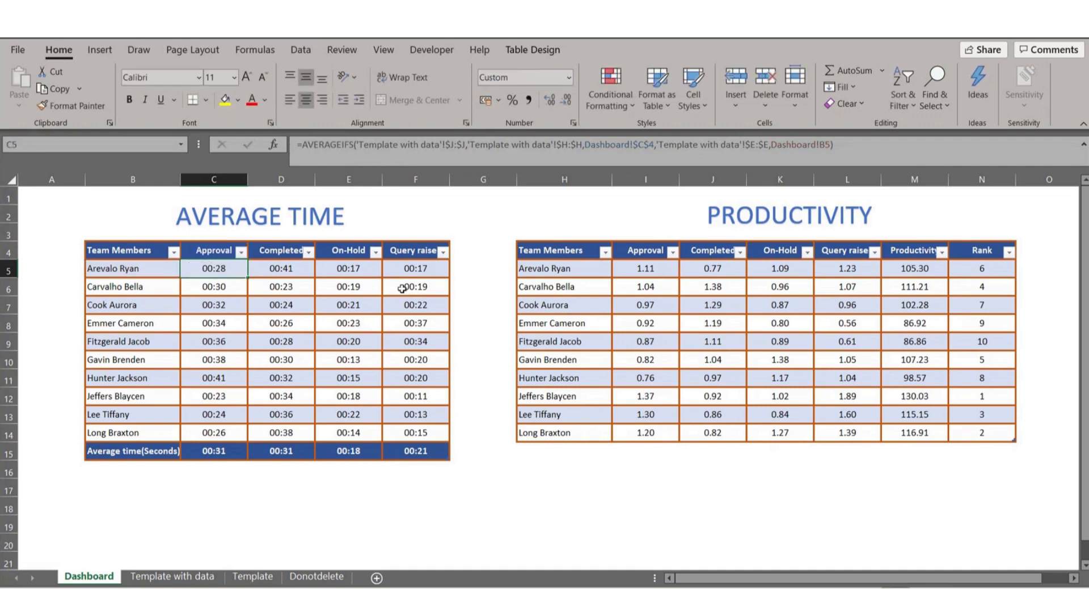
Examine the Average time(Seconds) row for each status, cells C15 to F15 of the Average Time table.
left_click(384, 460)
left_click(391, 499)
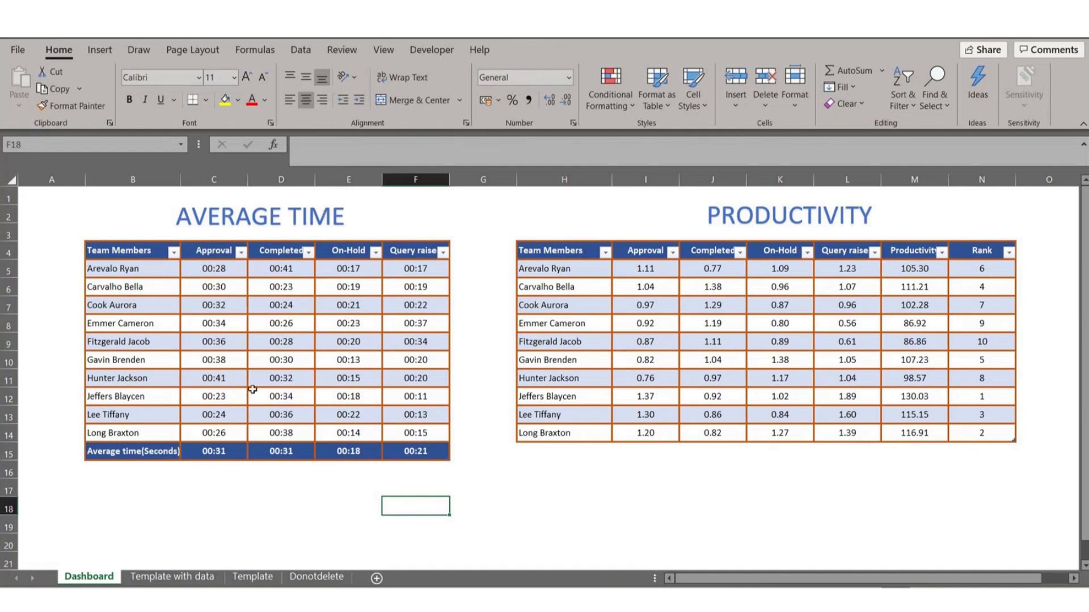
left_click(253, 520)
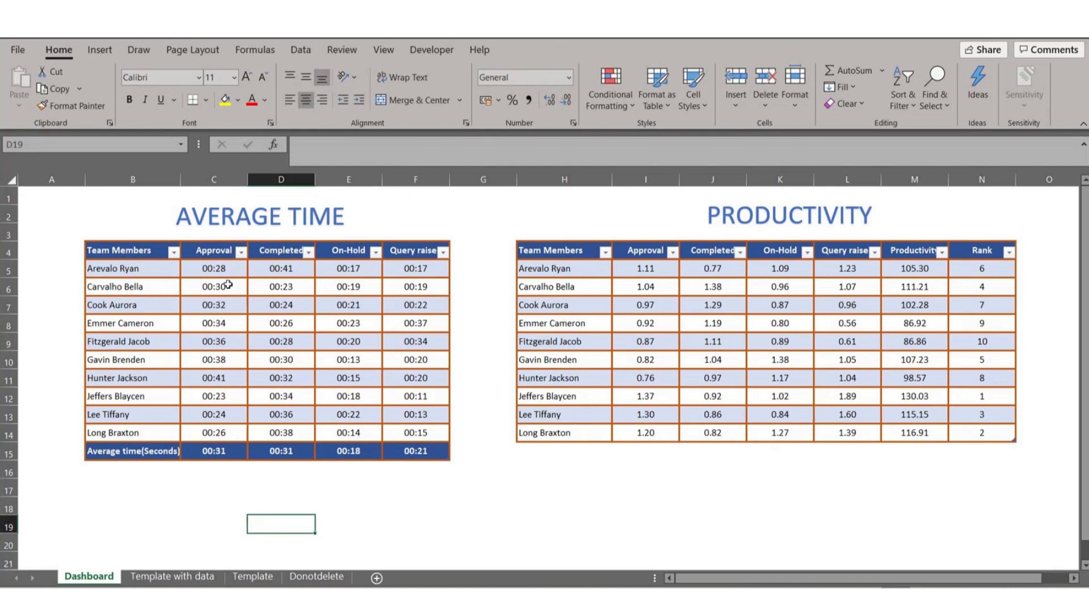
left_click(204, 491)
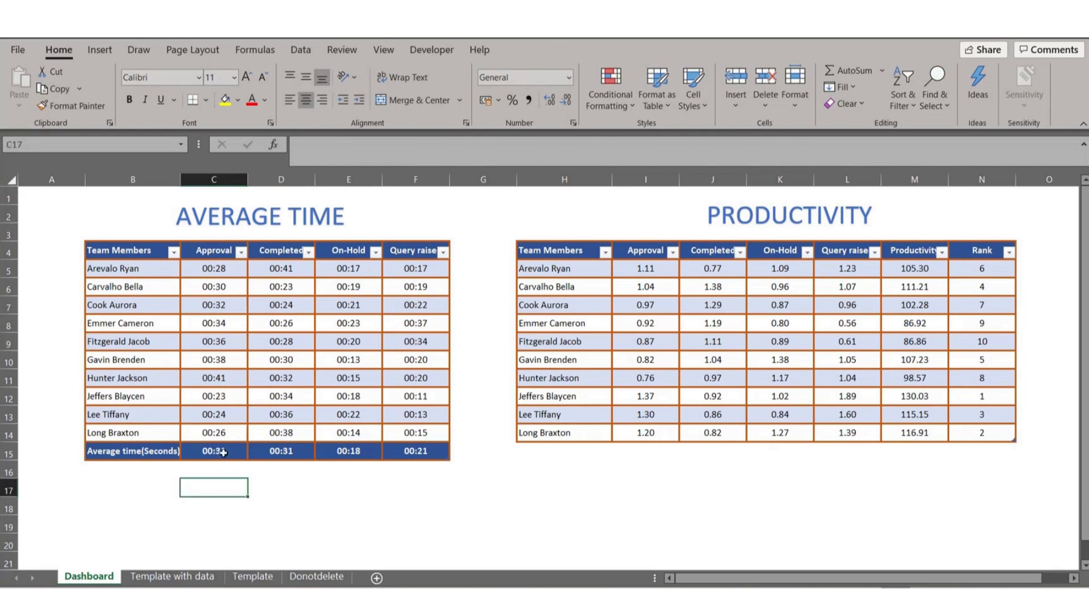
left_click_drag(223, 453, 282, 452)
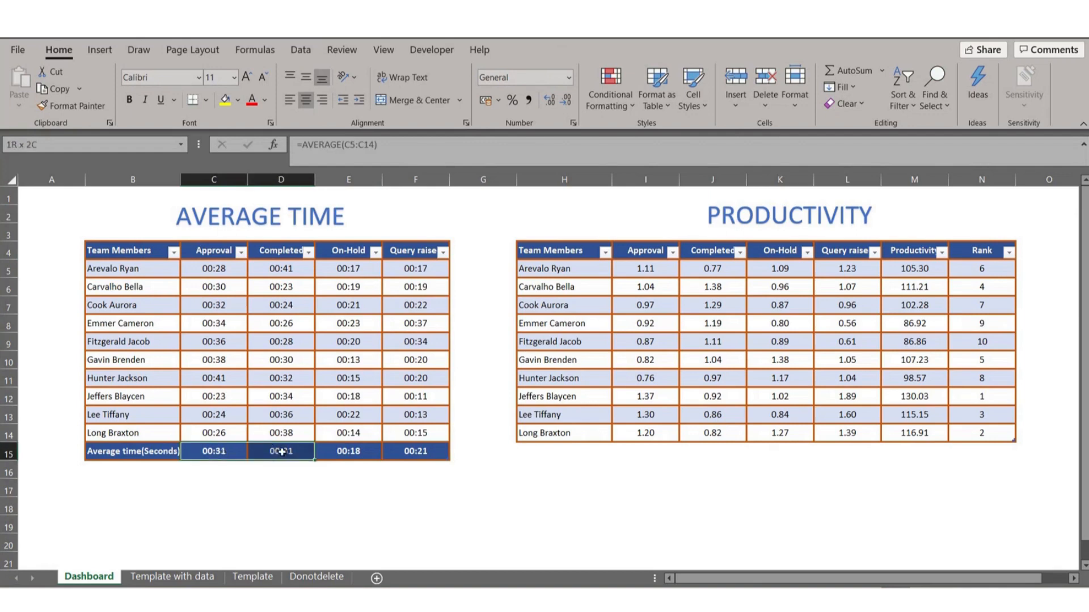
left_click(347, 450)
left_click(418, 451)
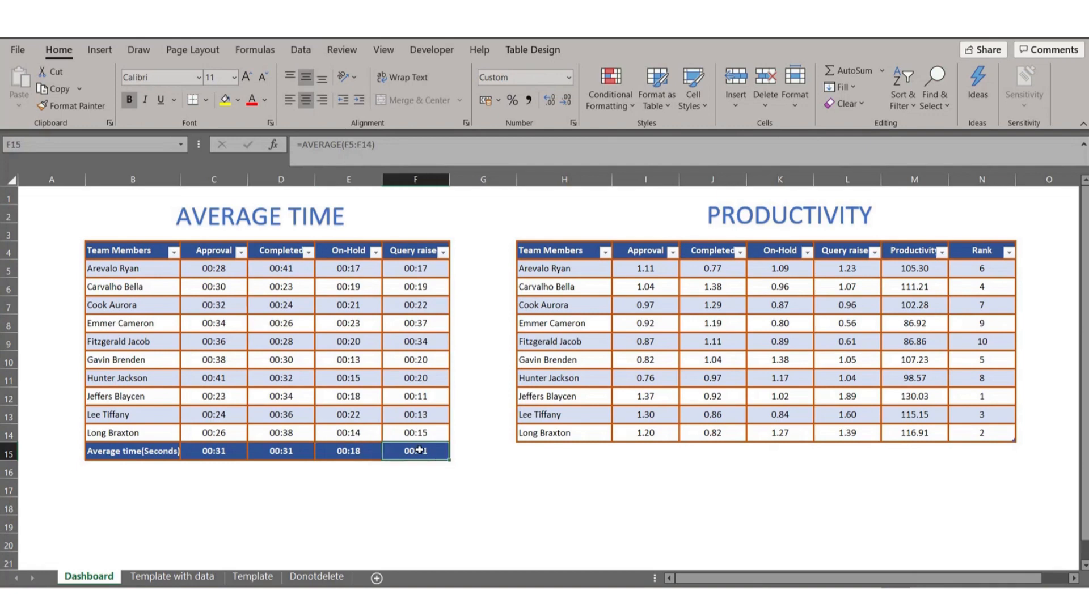
Select the overall averages of all four statuses together, C15 to F15, in the Average Time table.
left_click(418, 509)
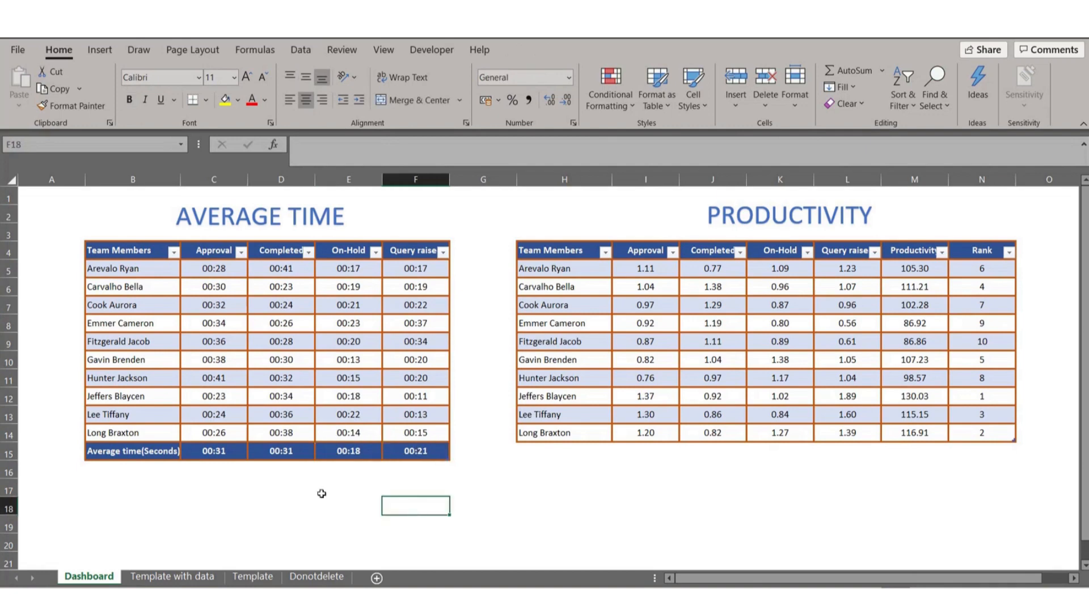
left_click(241, 452)
left_click_drag(241, 452, 405, 456)
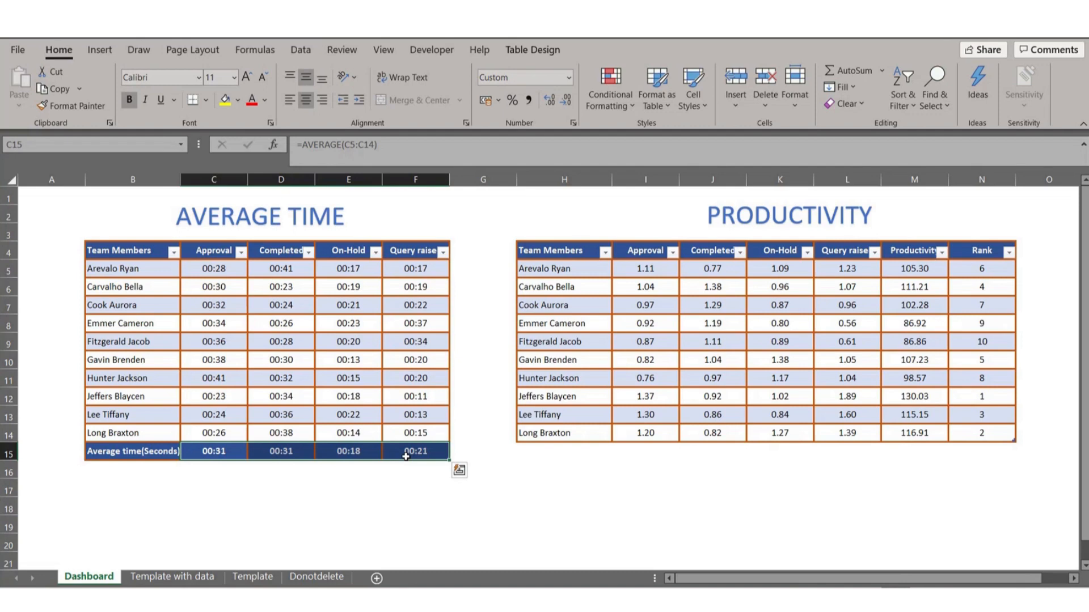
Highlight the Productivity table's columns H to N and its list of team members, H5 to H14.
left_click_drag(564, 180, 969, 252)
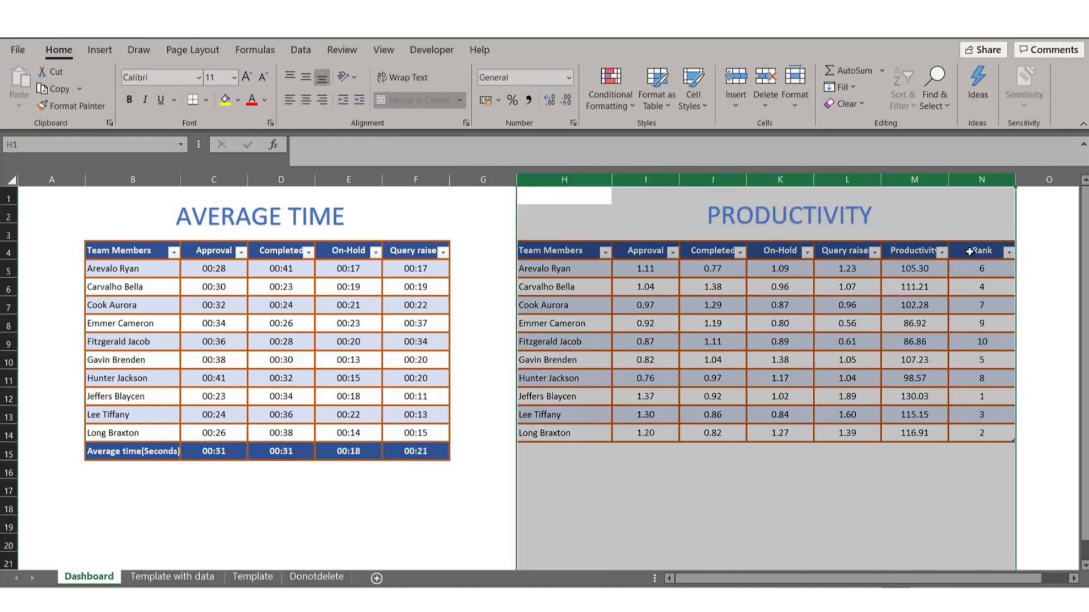
left_click(561, 269)
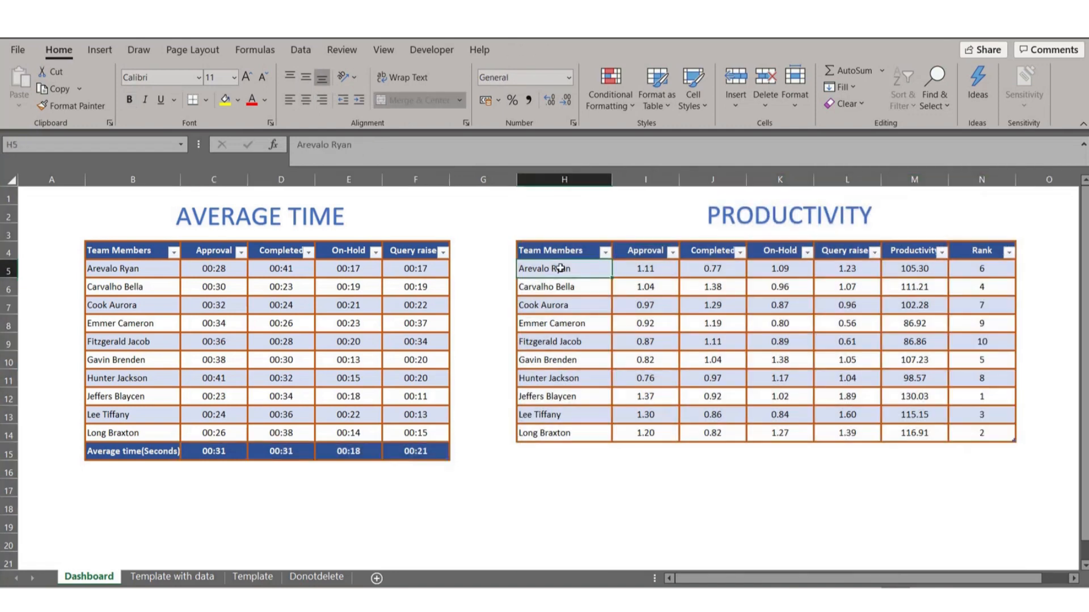
left_click_drag(560, 268, 590, 430)
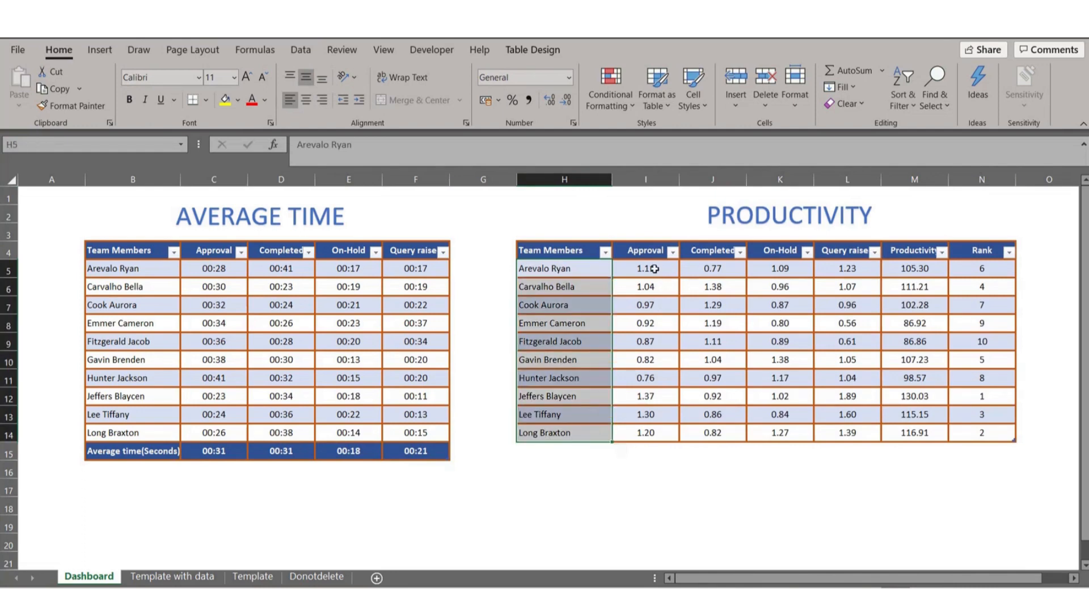
Inspect the formula behind the first team member's Approval productivity in I5 and the cells it references.
left_click(655, 269)
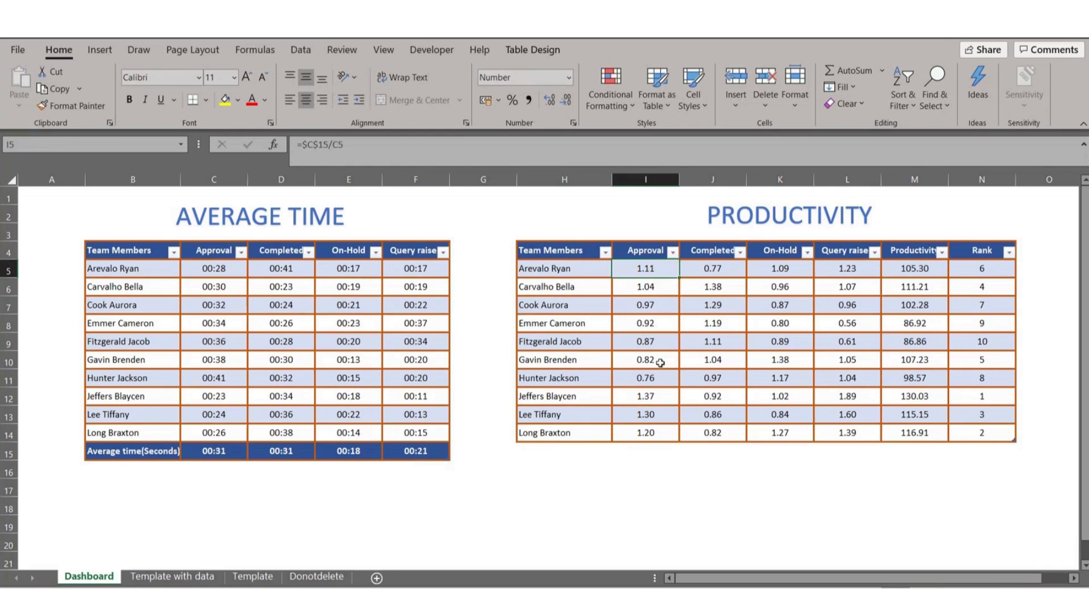
key("F2")
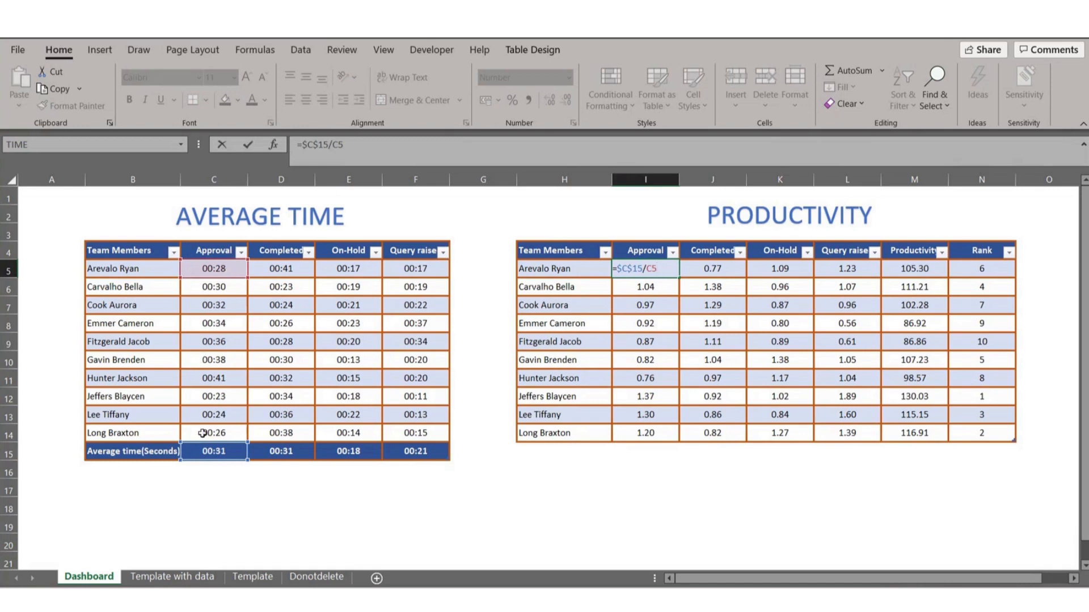
key("Return")
key("Up")
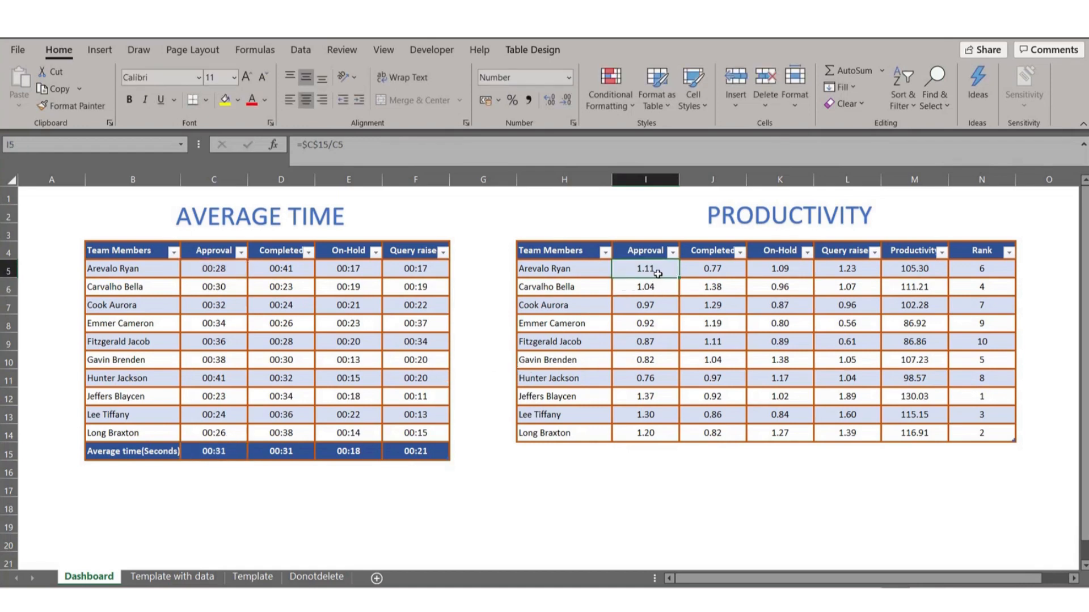
Inspect the Approval productivity formulas of the second and third team members, I6 and I7.
left_click(645, 289)
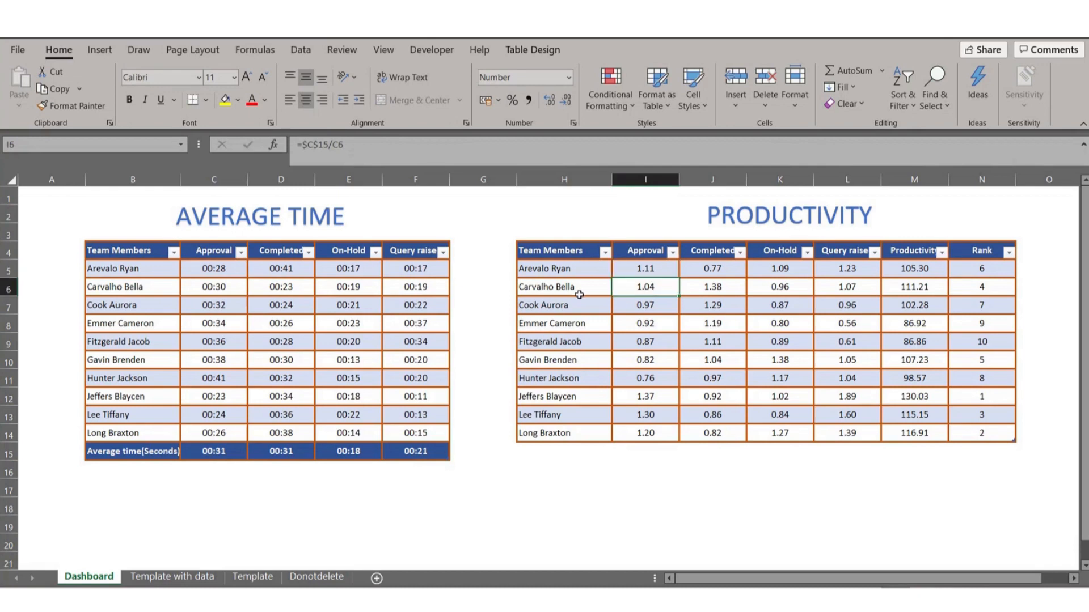
key("F2")
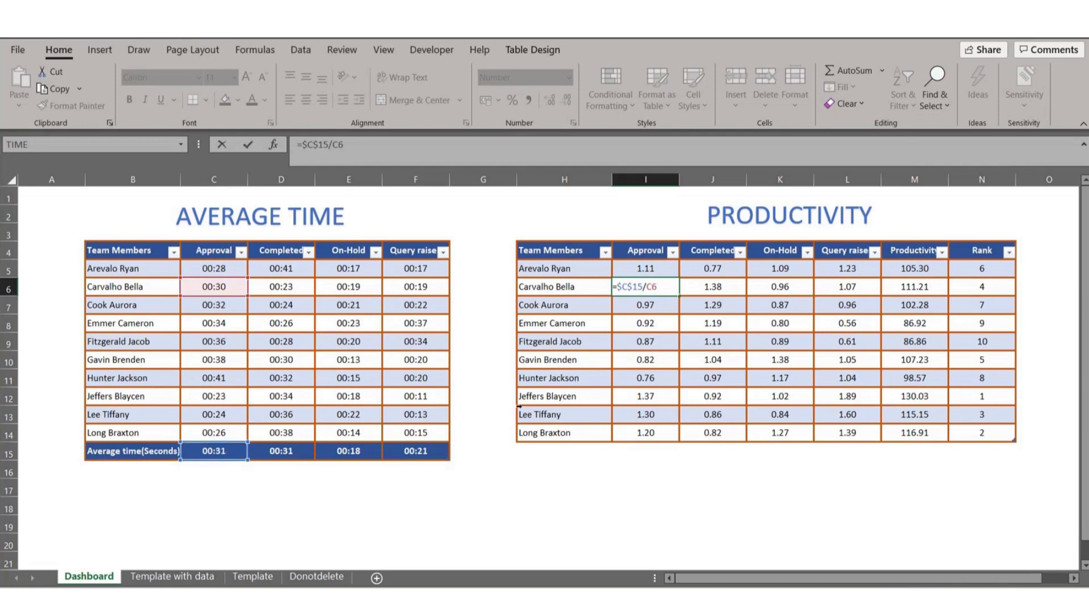
key("Escape")
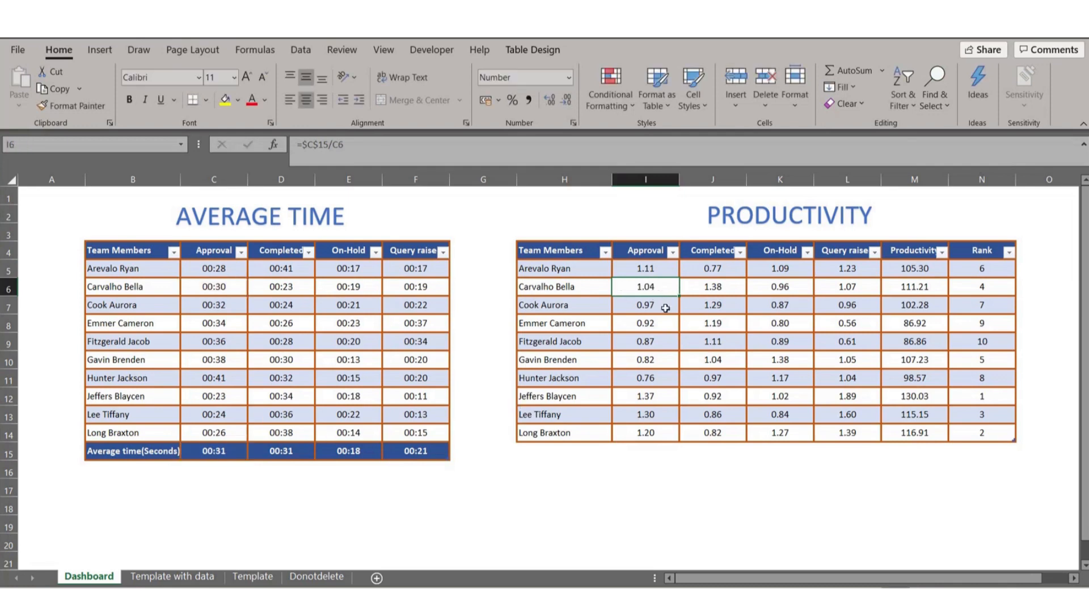
left_click(665, 307)
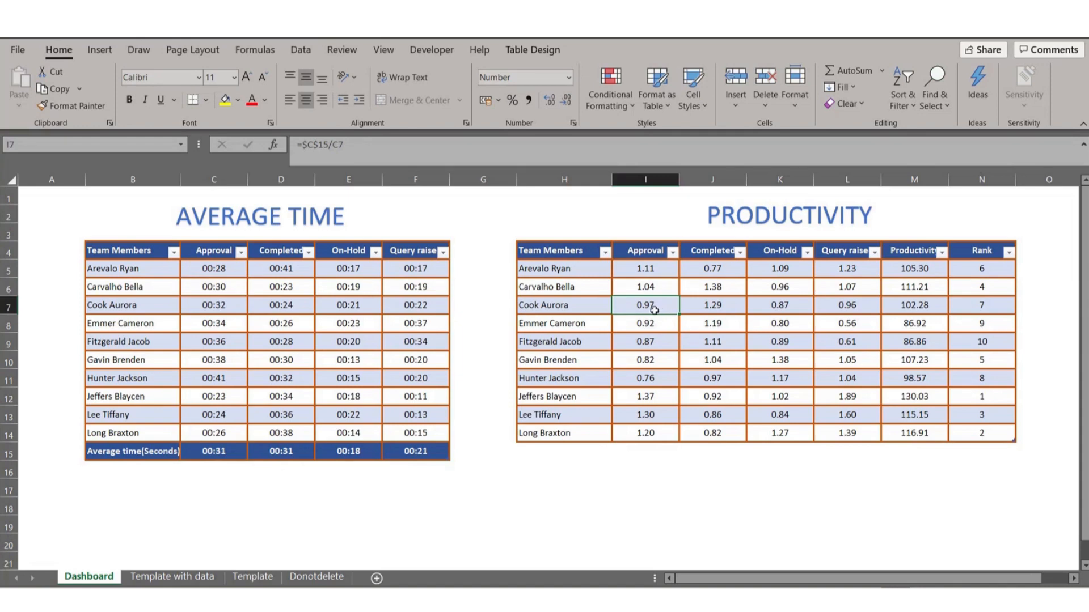
double_click(654, 310)
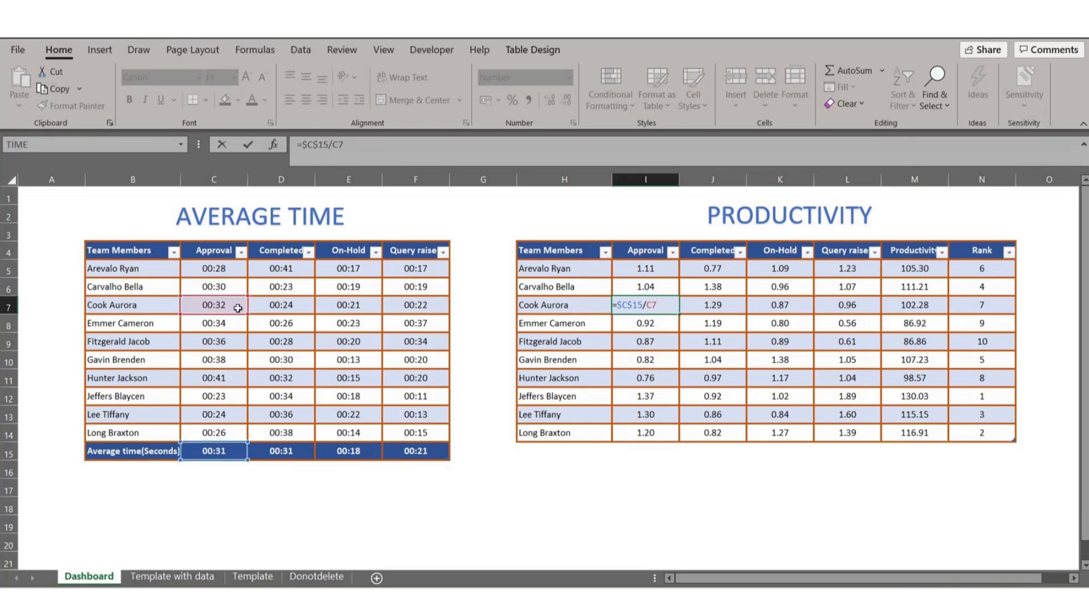
key("ctrl+Return")
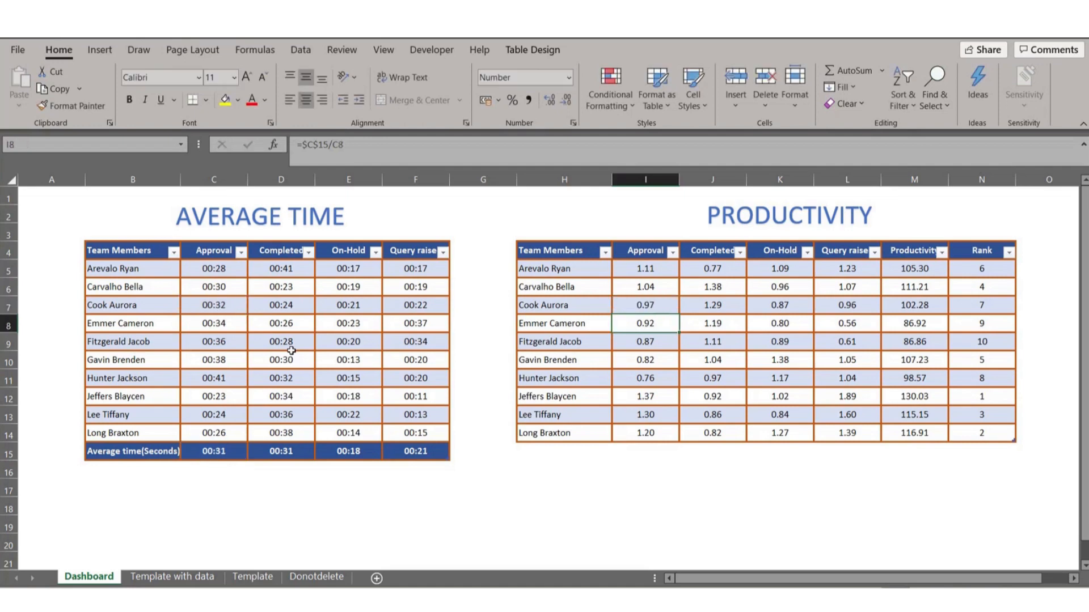
key("Down")
key("Up")
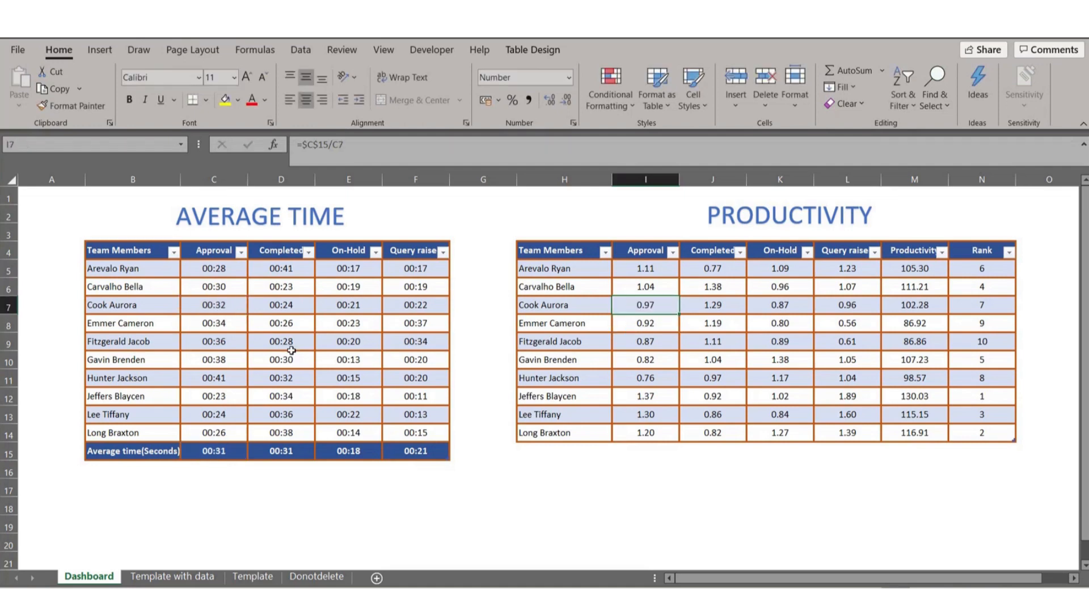
Go through the Approval column of the Productivity table from its header down to I9.
key("Up")
key("Up")
key("Up")
key("Up")
key("Down")
key("Down")
key("Down")
key("Down")
key("Down")
key("Down")
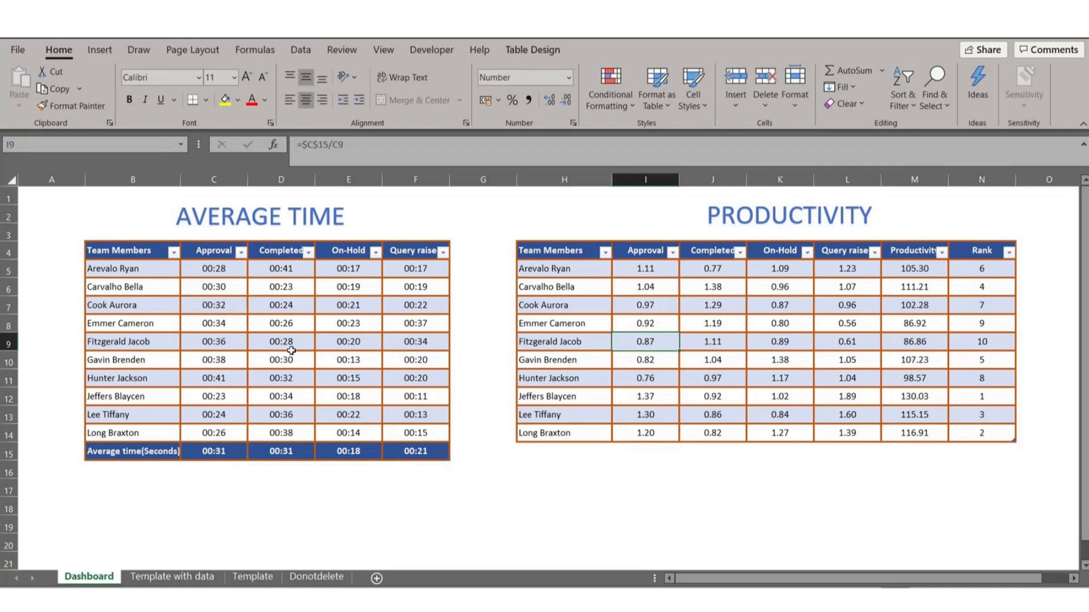
Review the Productivity table's headers from Completed in J4 across to Productivity in M4.
key("Right")
key("Up")
key("Up")
key("Up")
key("Up")
key("Up")
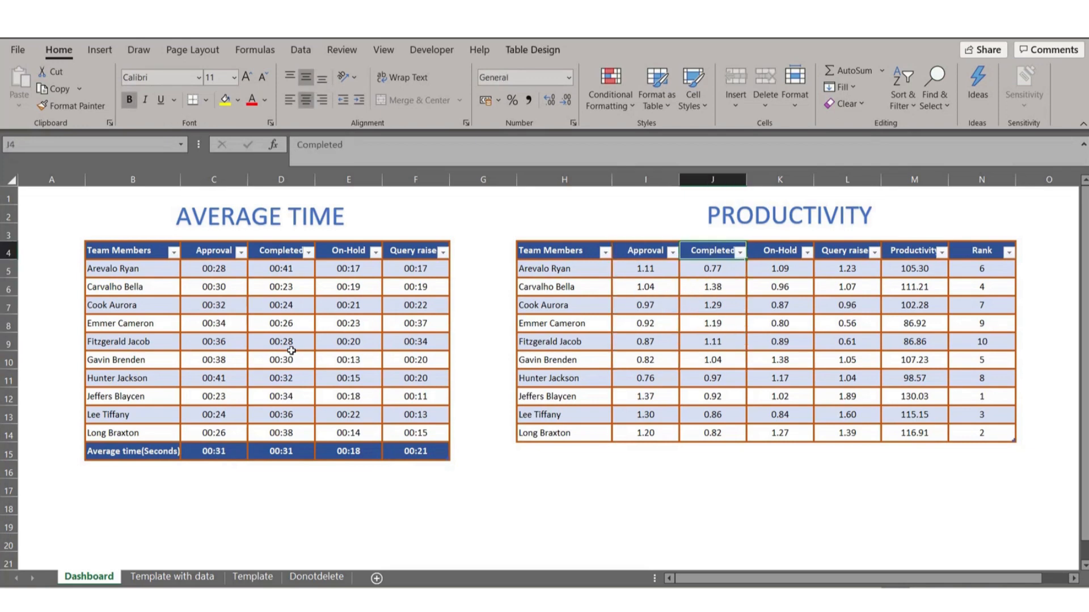
key("Right")
key("Right")
key("Right")
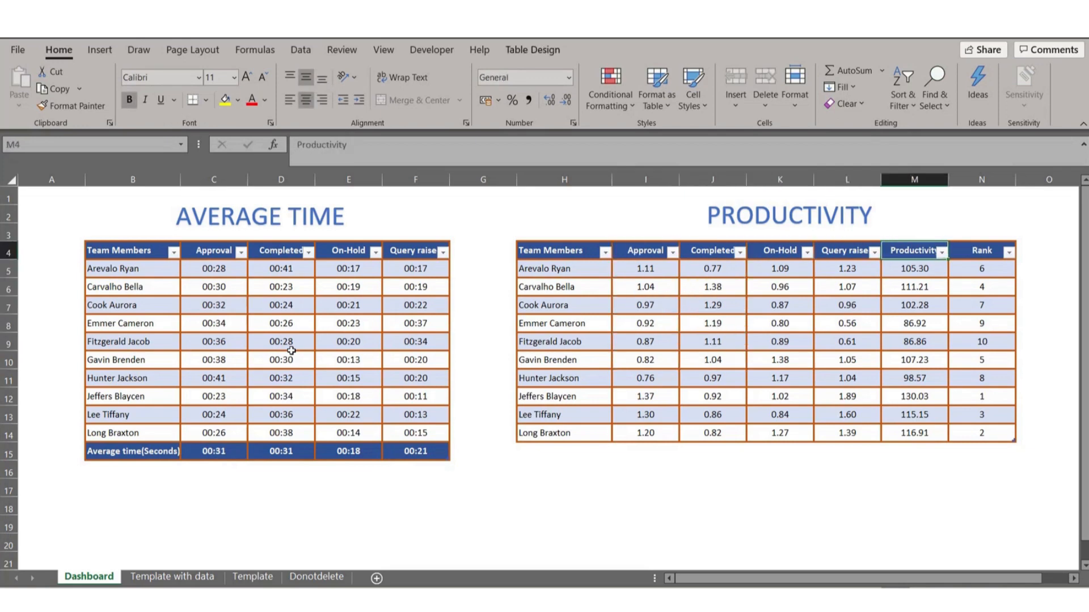
Inspect the AVERAGE formula behind the first Productivity score in M5, and select the scores M5 to M14.
key("Down")
key("F2")
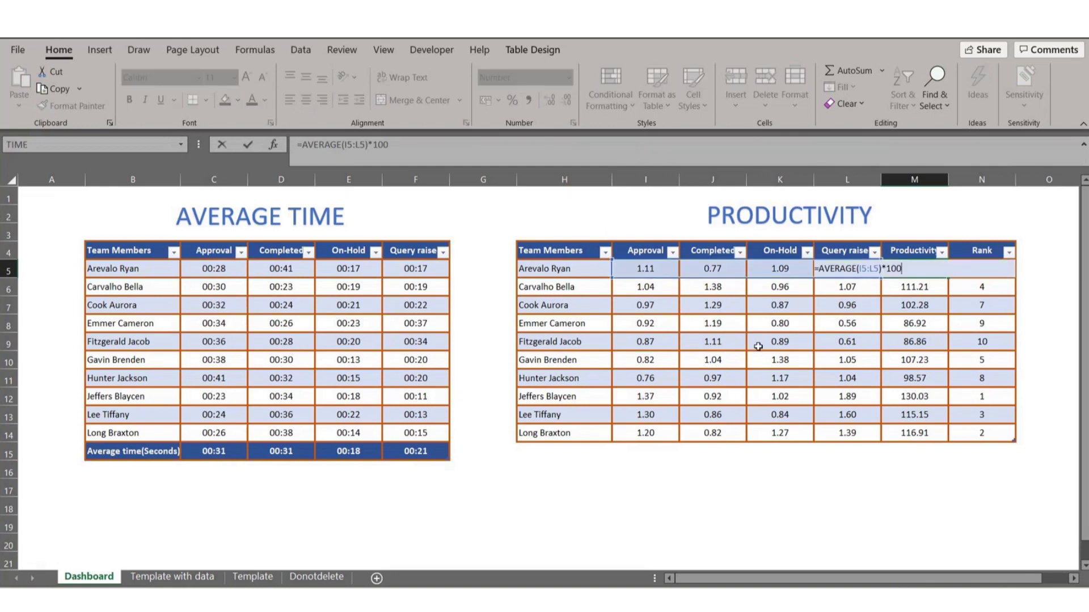
key("Escape")
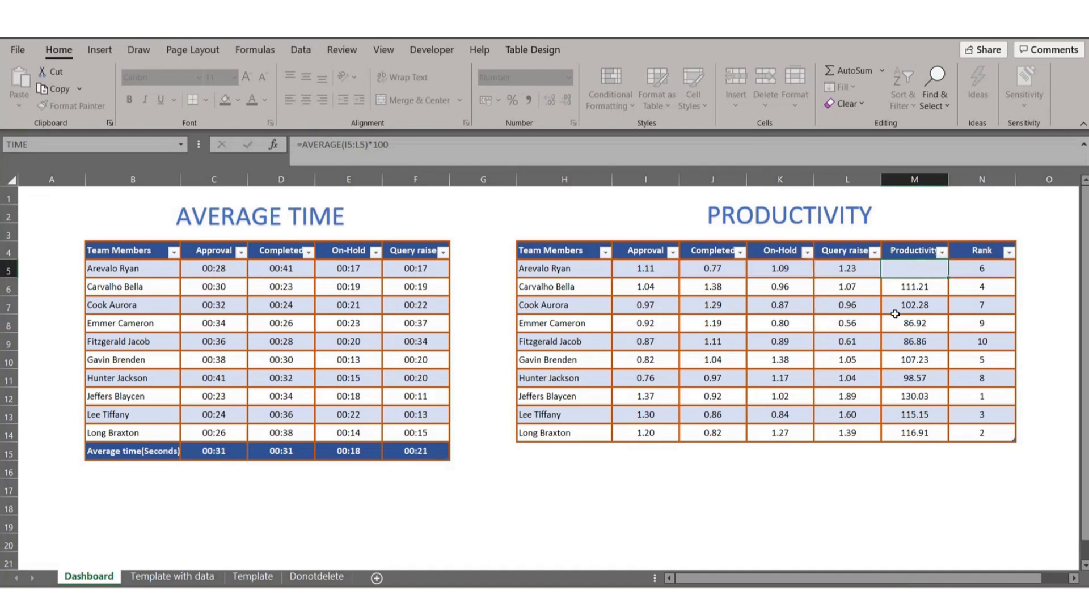
right_click(922, 267)
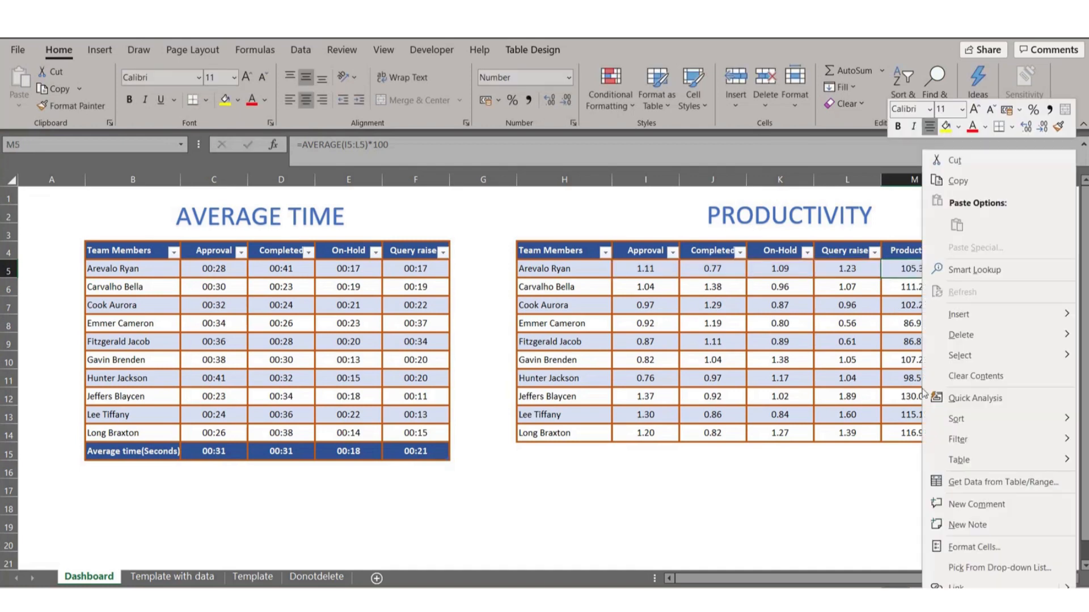
key("Escape")
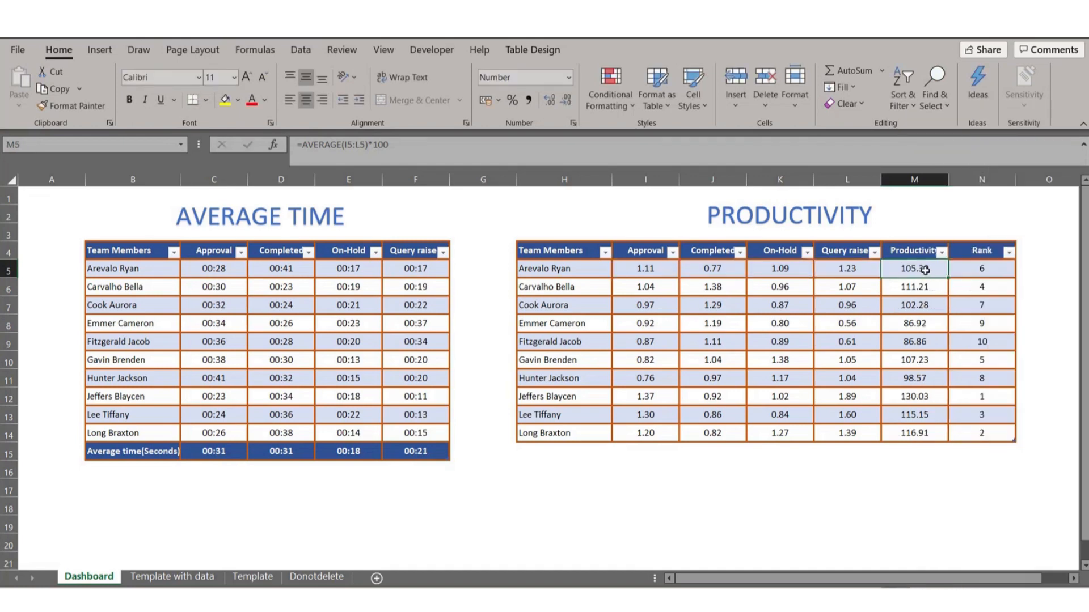
left_click_drag(925, 270, 919, 430)
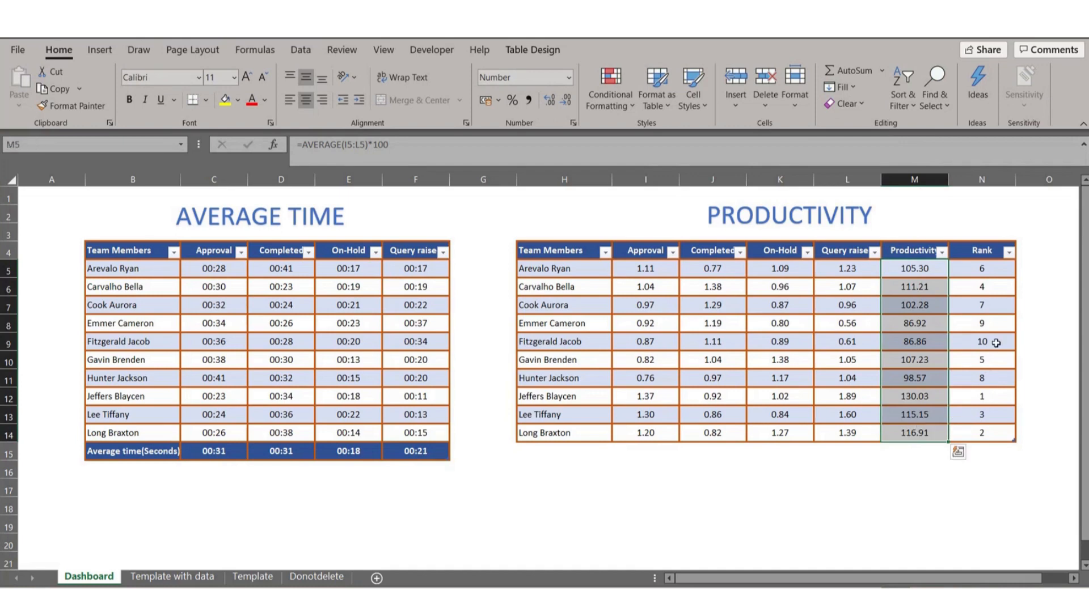
Check the Rank column at N9 and the RANK formula of the first team member in N5.
left_click(996, 341)
left_click(986, 275)
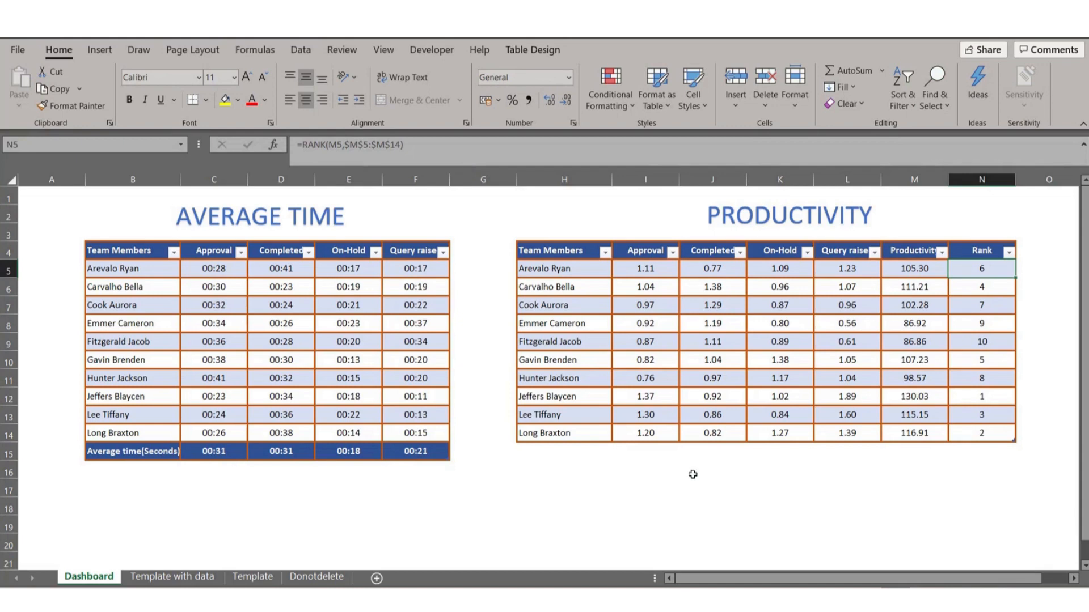
left_click(696, 473)
Compare the rank and Productivity score of the top-ranked member in row 12 with the lowest-ranked in row 9.
left_click(987, 396)
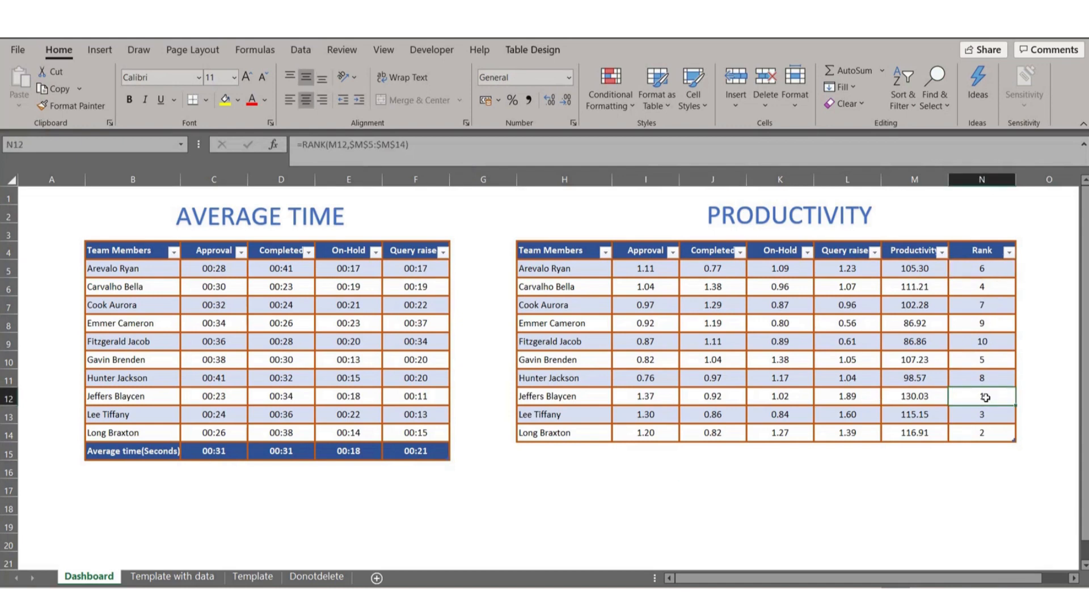
left_click(9, 399)
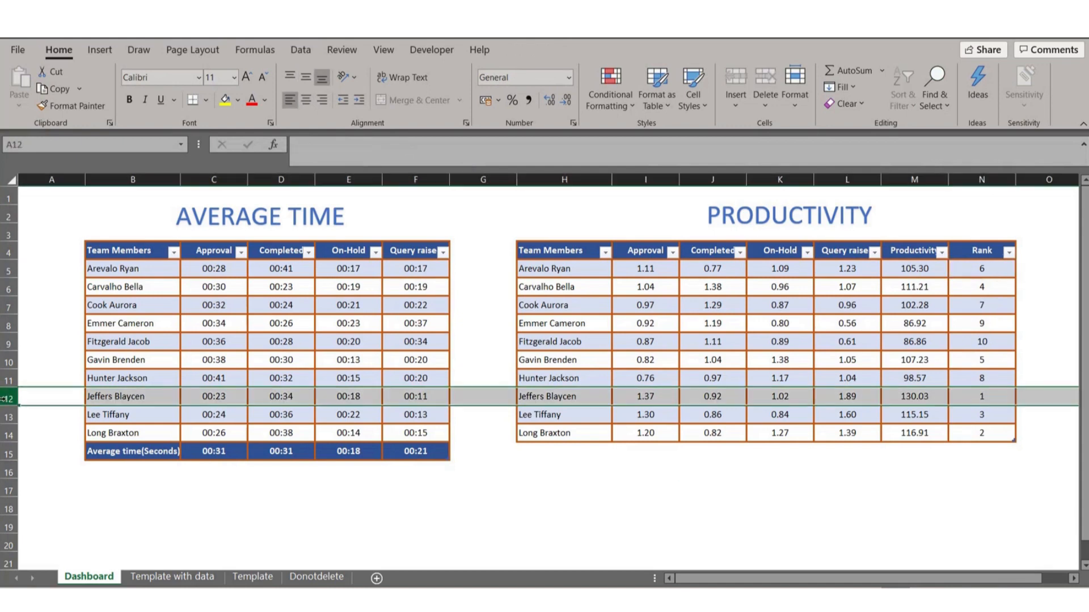
left_click(922, 397)
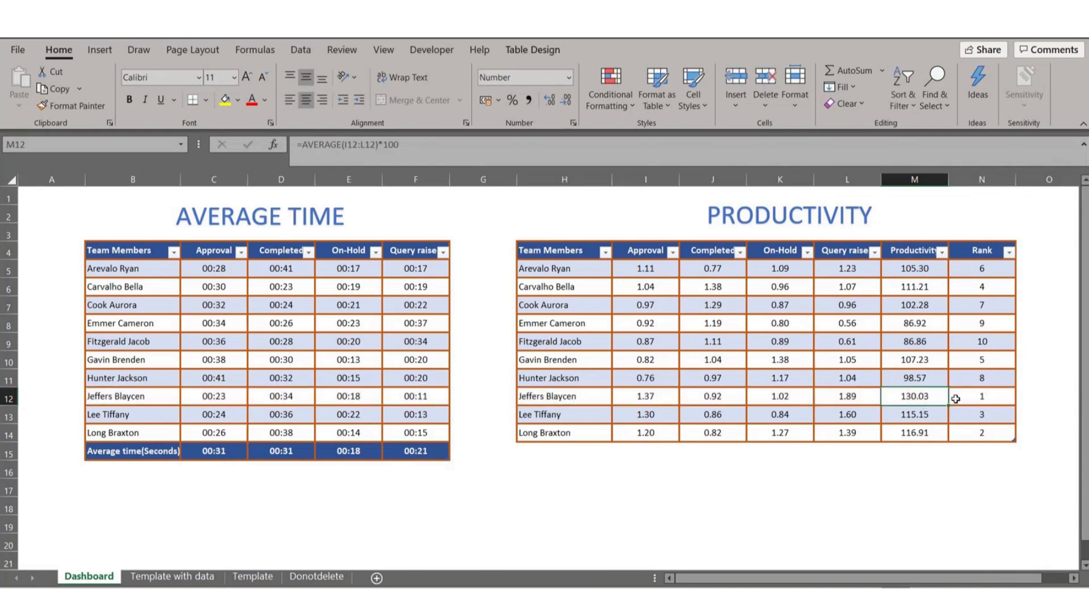
left_click(987, 340)
left_click(919, 344)
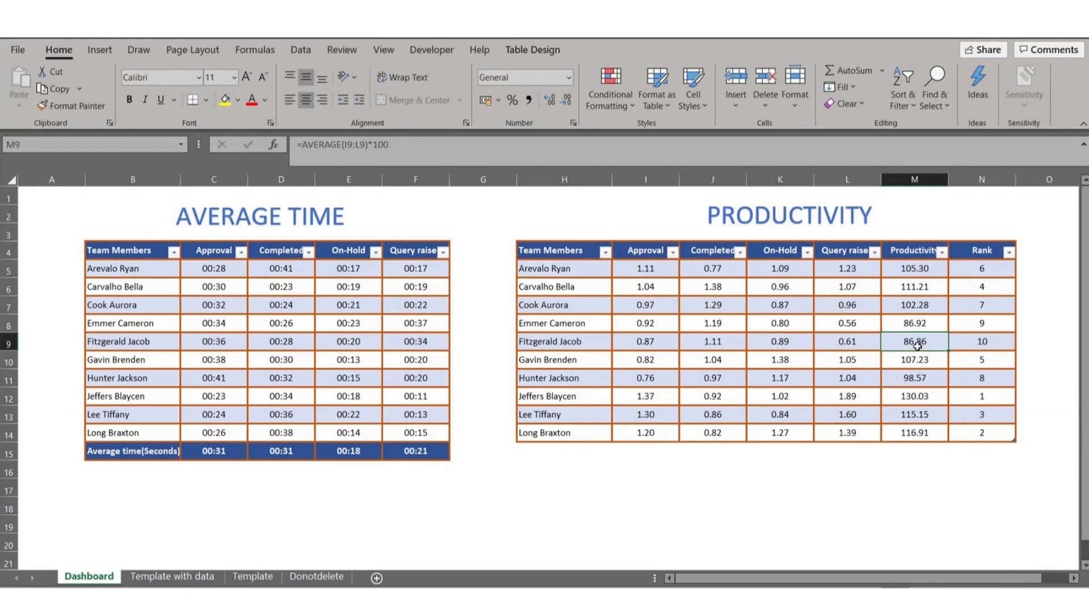